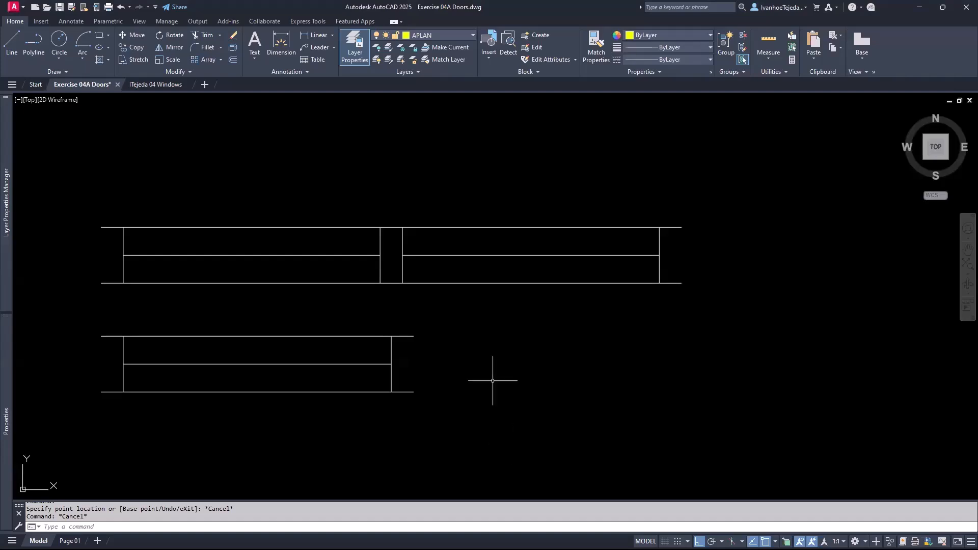
- Stretch the lower door block to a new, longer width using its end grip
left_click(373, 365)
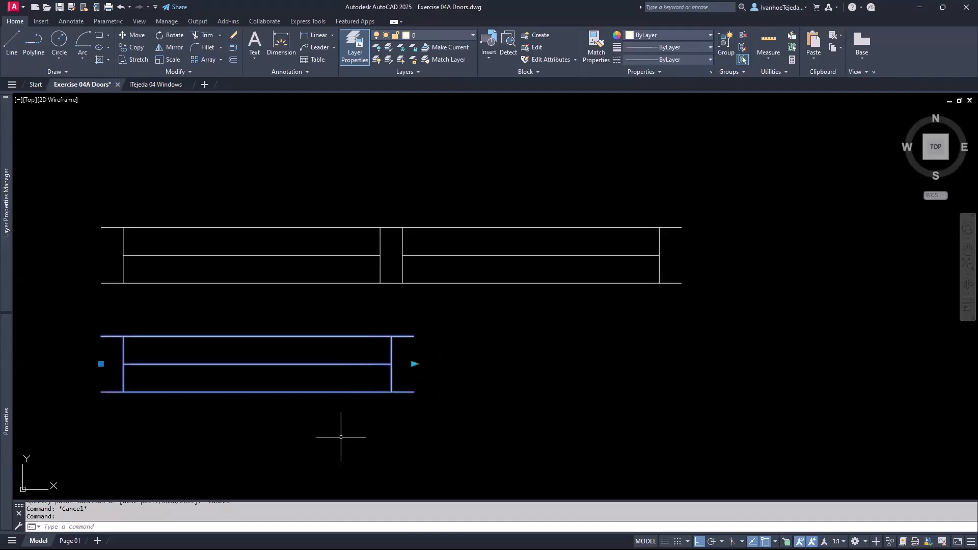
mouse_move(414, 364)
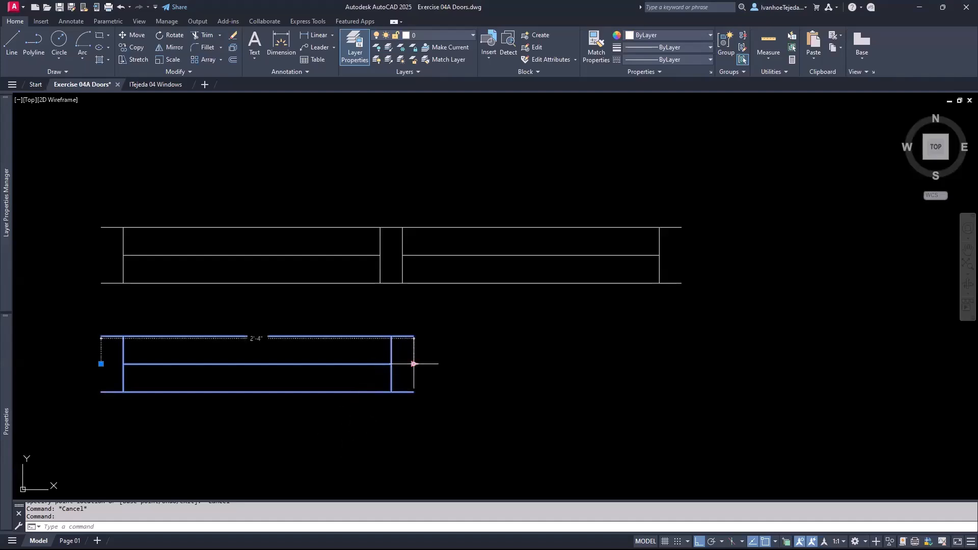
left_click(414, 363)
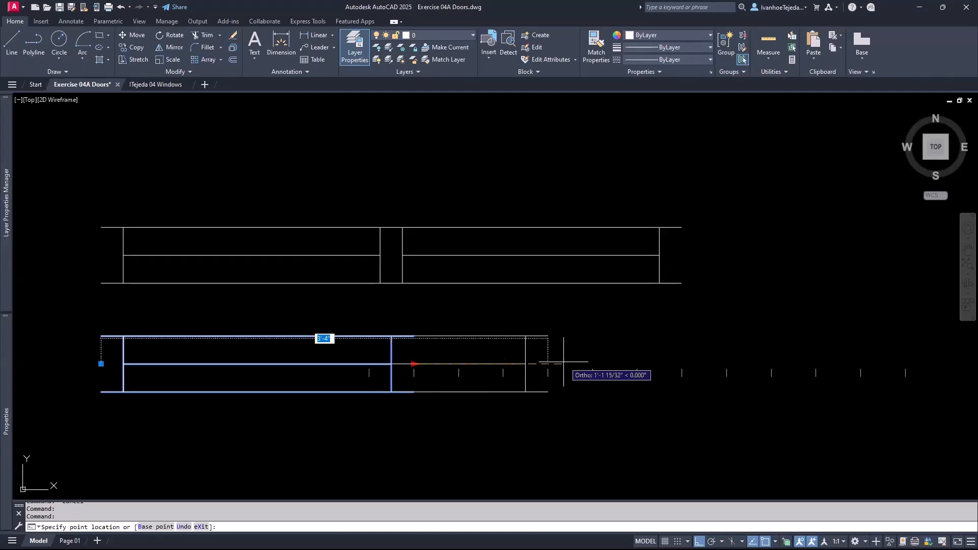
left_click(630, 360)
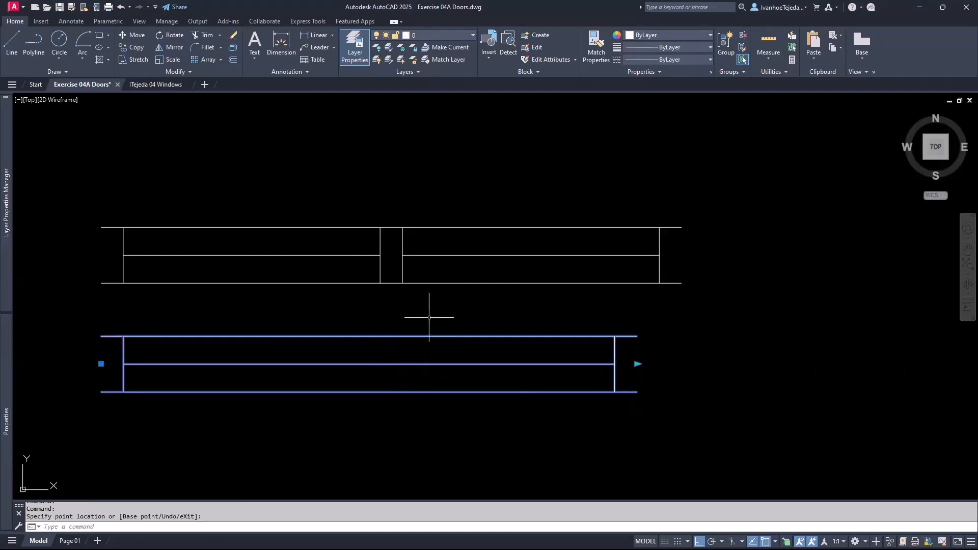
- Shorten the upper double door block, then lengthen it past its original width, and switch to ITejeda 04 Windows
left_click(419, 268)
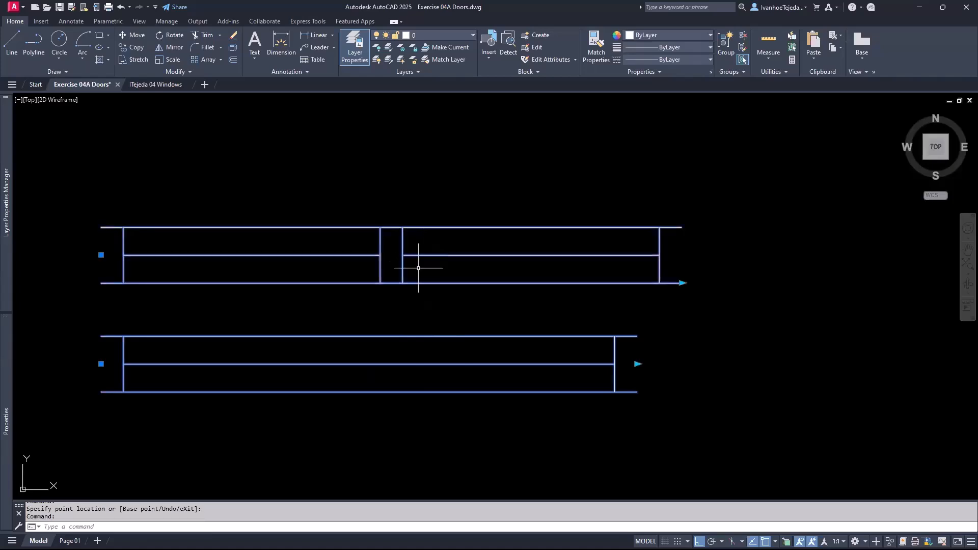
left_click(682, 283)
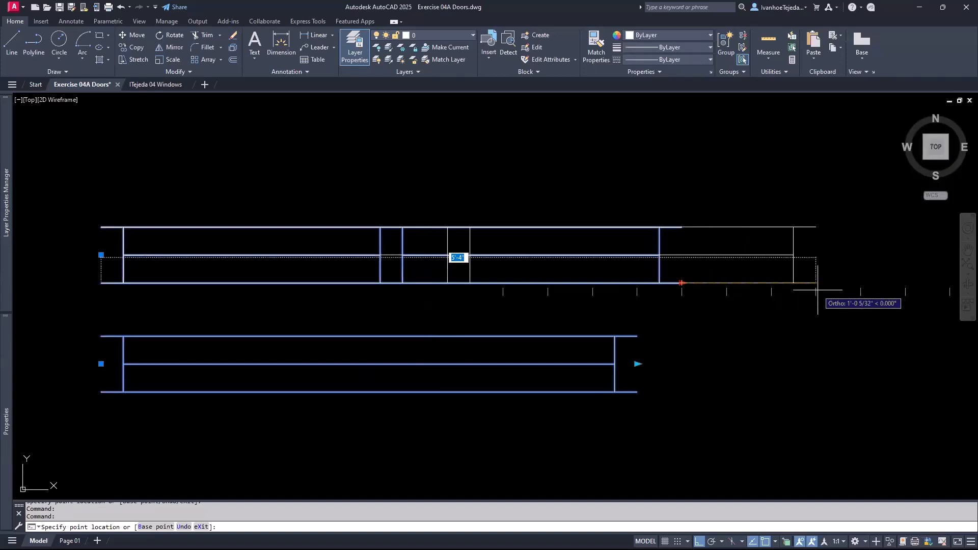
left_click(528, 306)
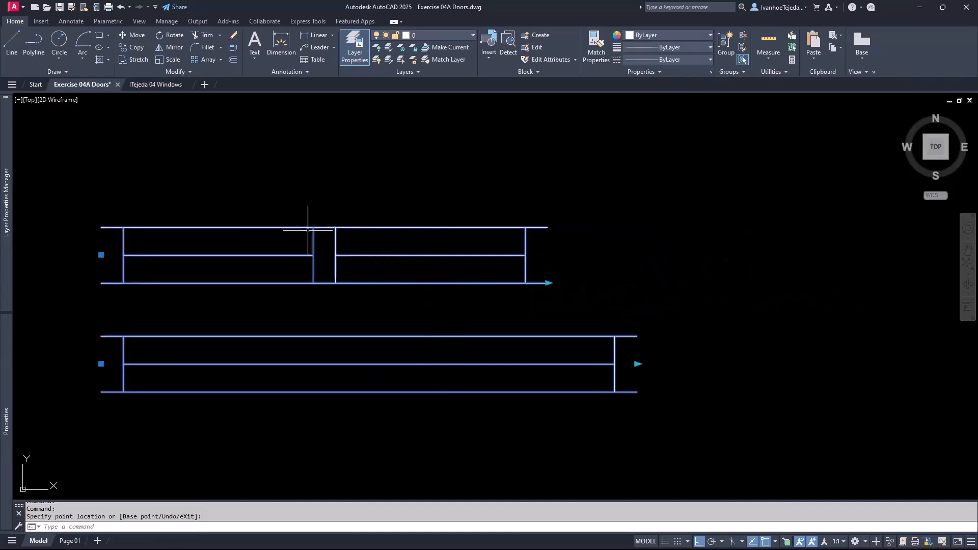
left_click(548, 283)
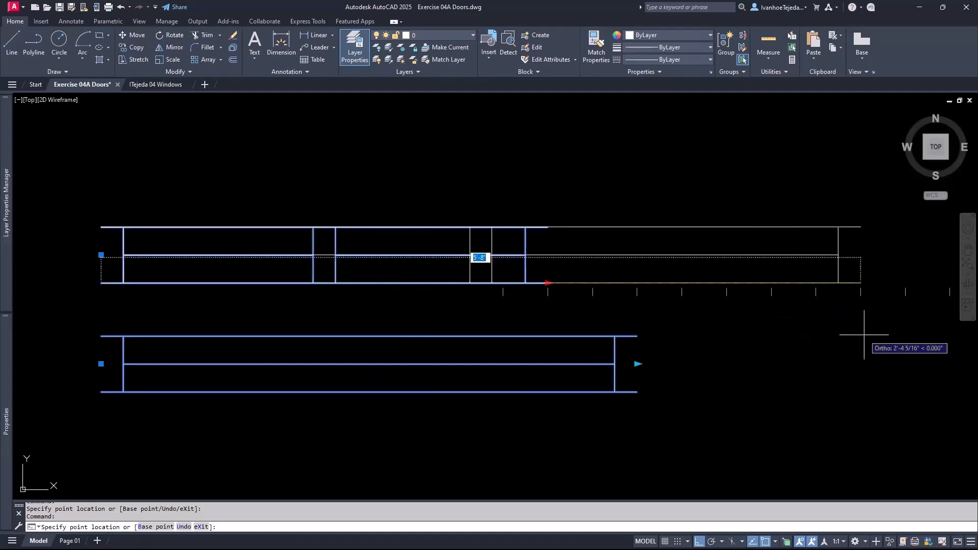
left_click(770, 338)
key("Escape")
key("Escape")
key("Escape")
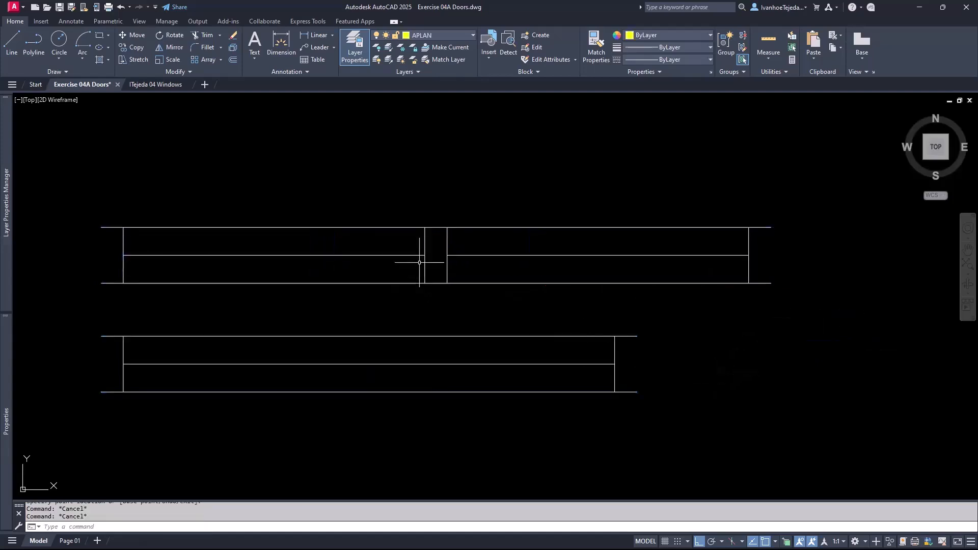
left_click(165, 85)
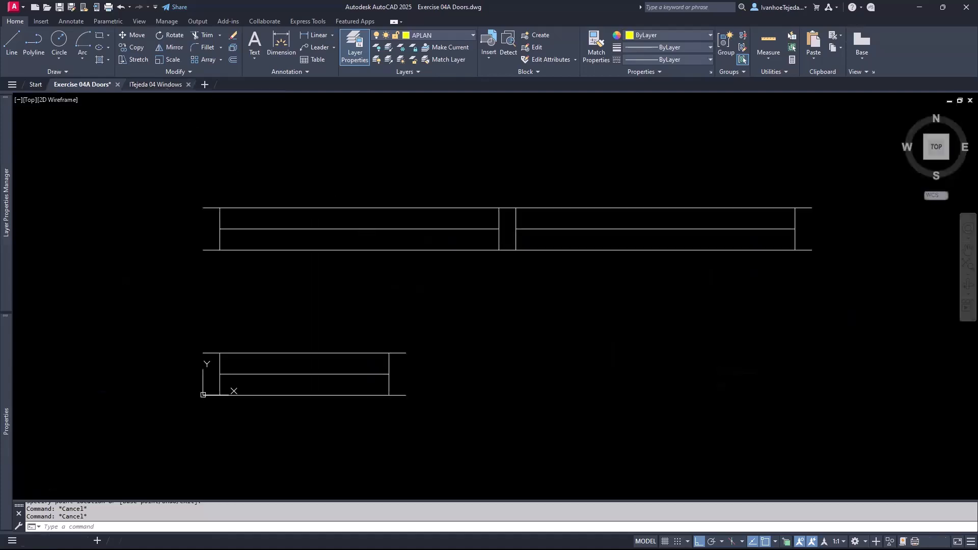
- Make the five lower window lines a block named 'Window Single', based at the lower-left origin corner
middle_click_drag(400, 372, 489, 368)
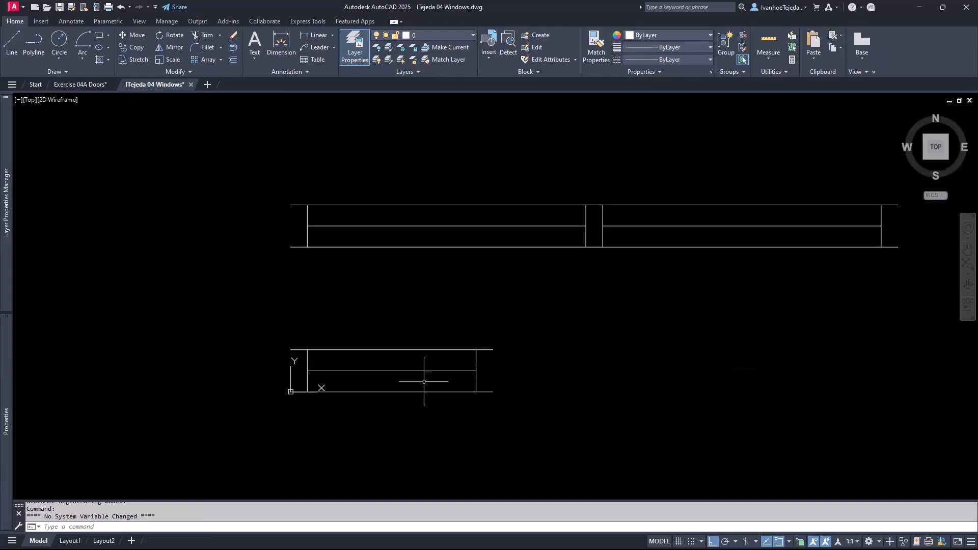
scroll(424, 382, "up", 2)
type("b")
key("Return")
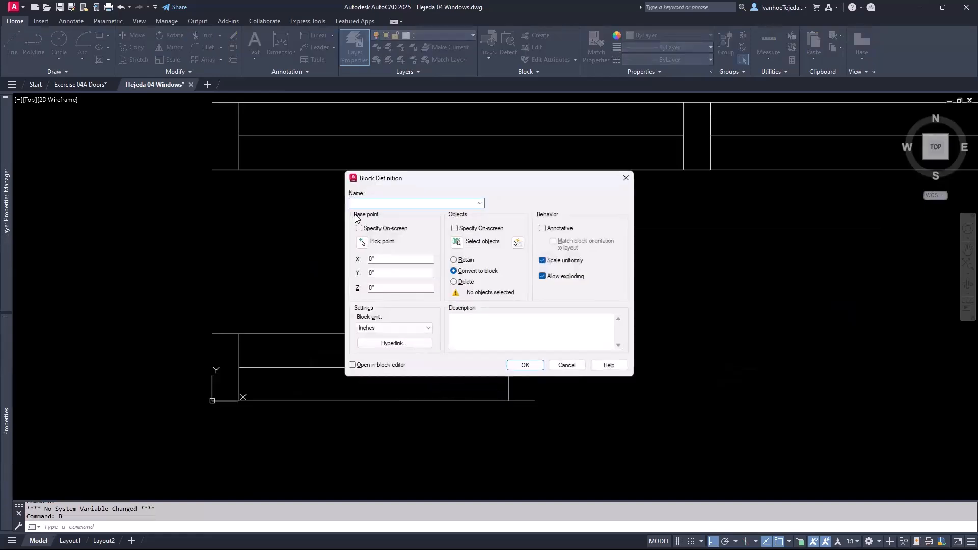
type("Window Single")
left_click(362, 242)
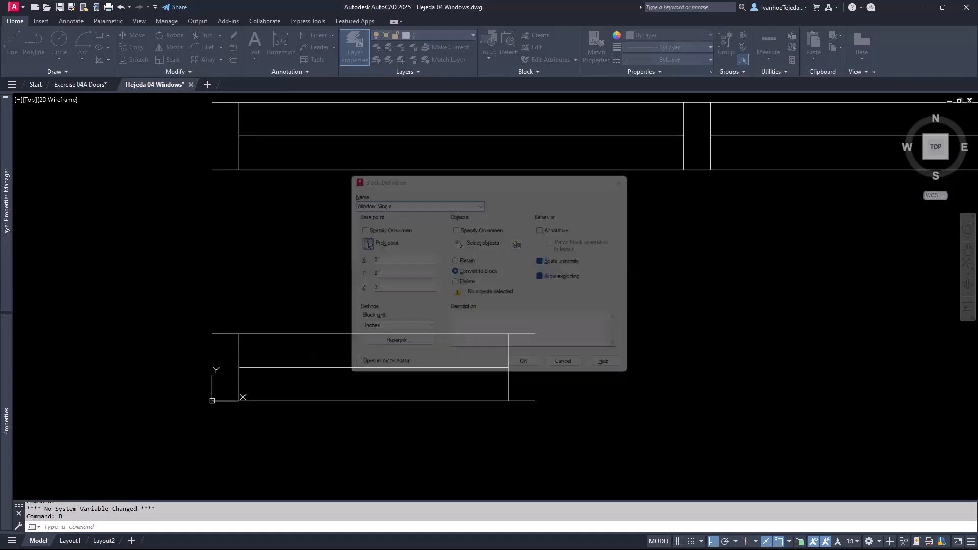
left_click(213, 401)
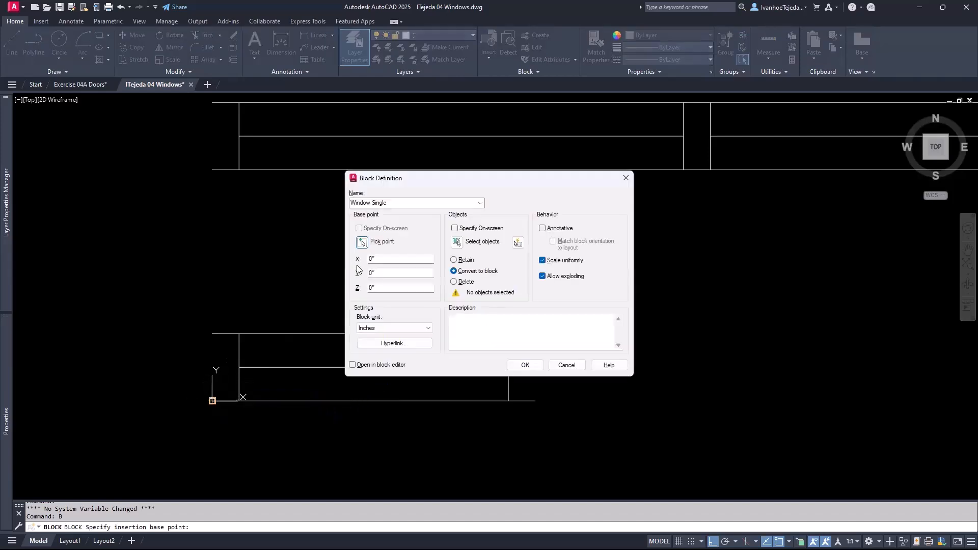
left_click(458, 243)
left_click(195, 294)
left_click(622, 426)
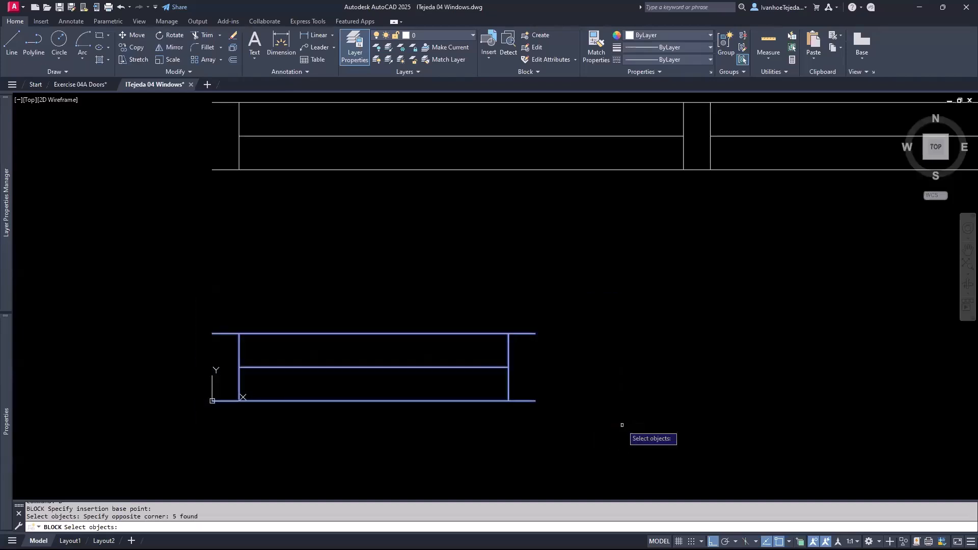
key("Return")
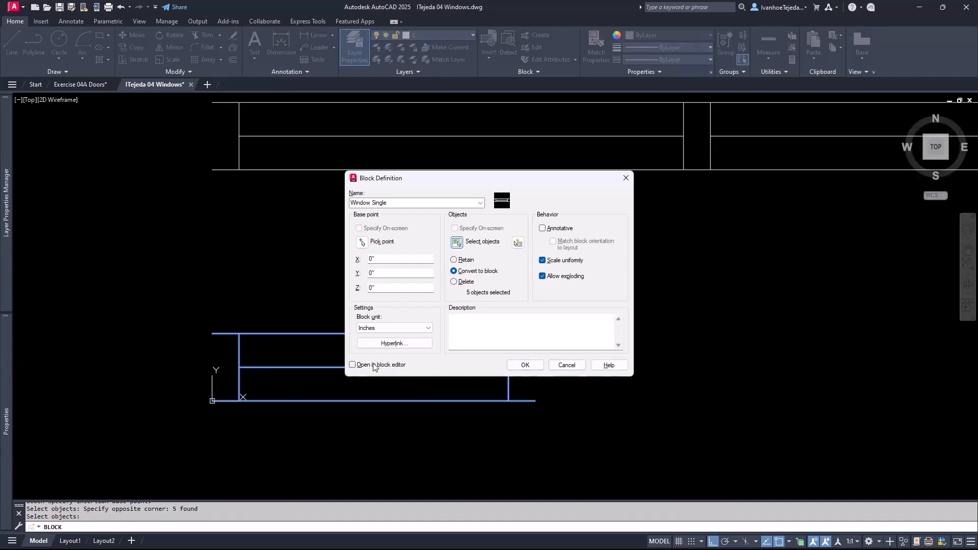
left_click(526, 365)
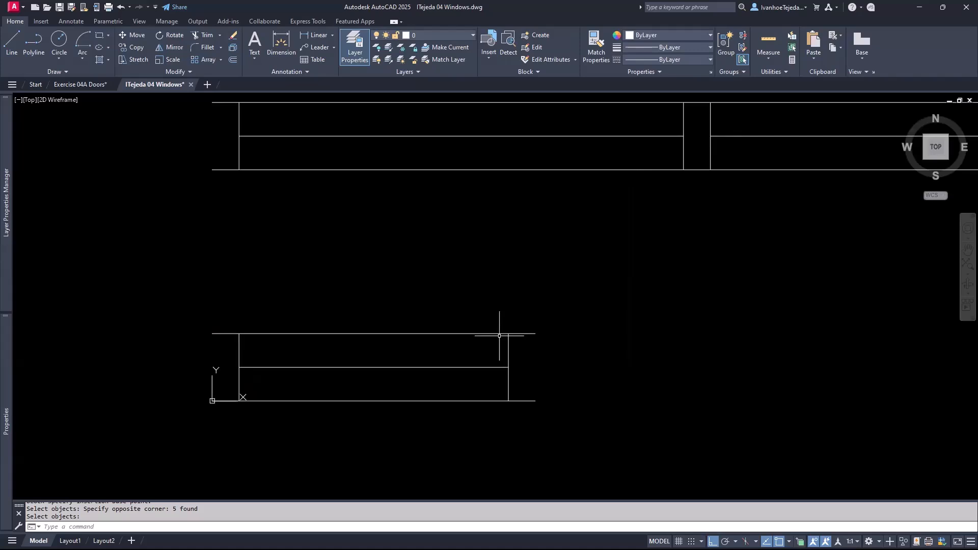
- Open the Window Single block in the Block Editor and frame its outline
key("Return")
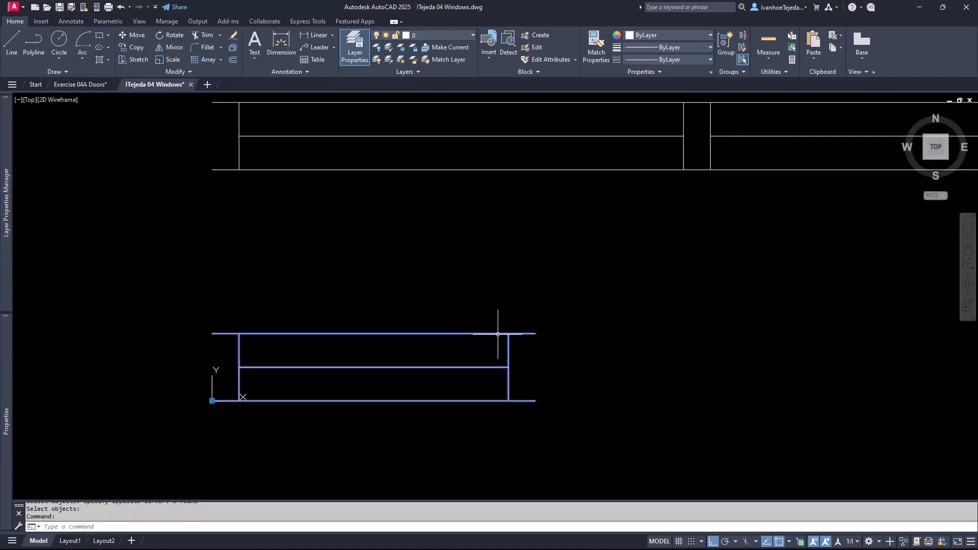
right_click(498, 335)
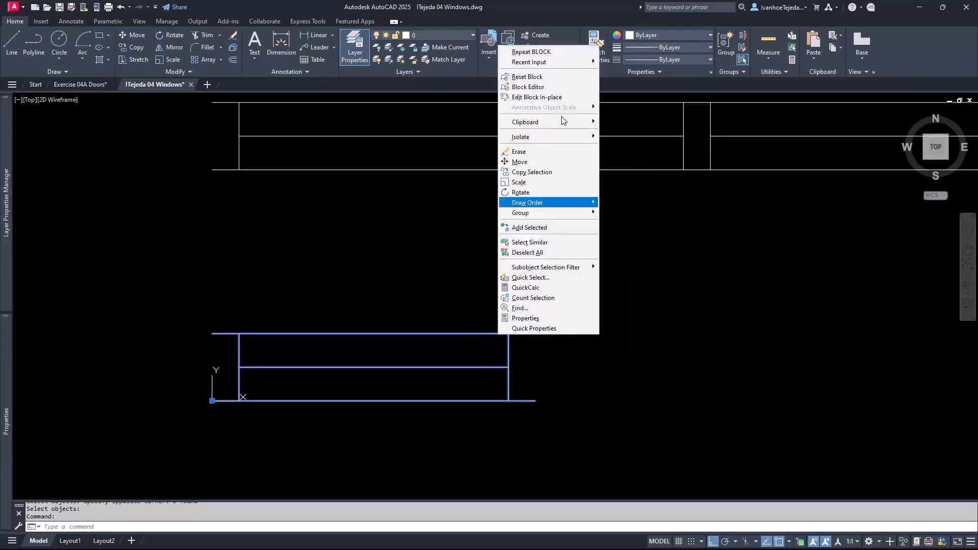
left_click(542, 89)
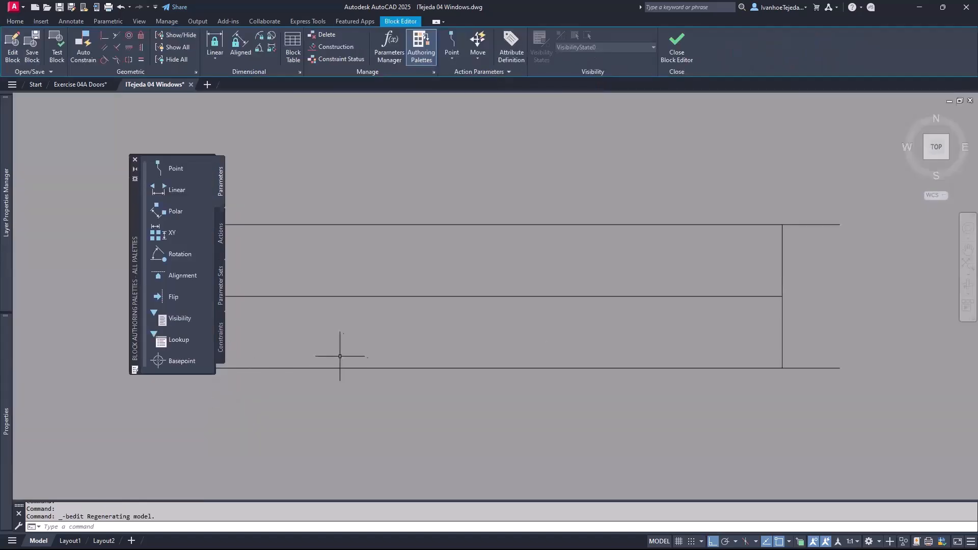
left_click_drag(137, 216, 55, 164)
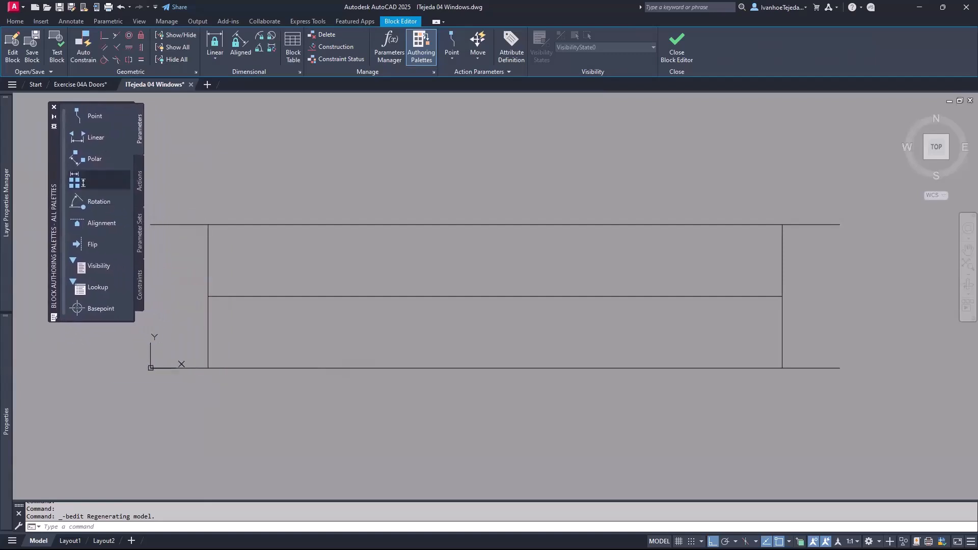
scroll(437, 255, "down", 2)
middle_click_drag(436, 266, 436, 306)
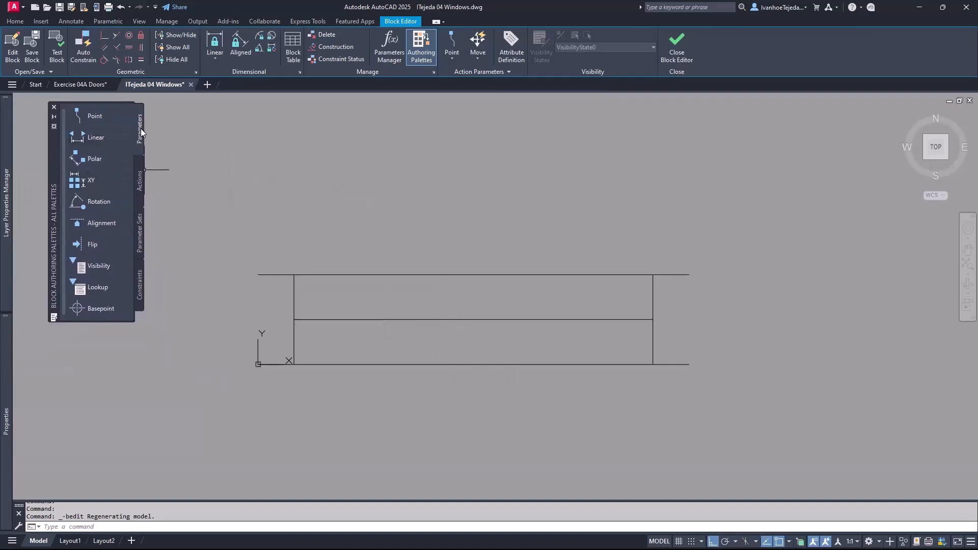
- Add a linear Distance1 parameter across the bottom edge, labelled below the window
left_click(92, 138)
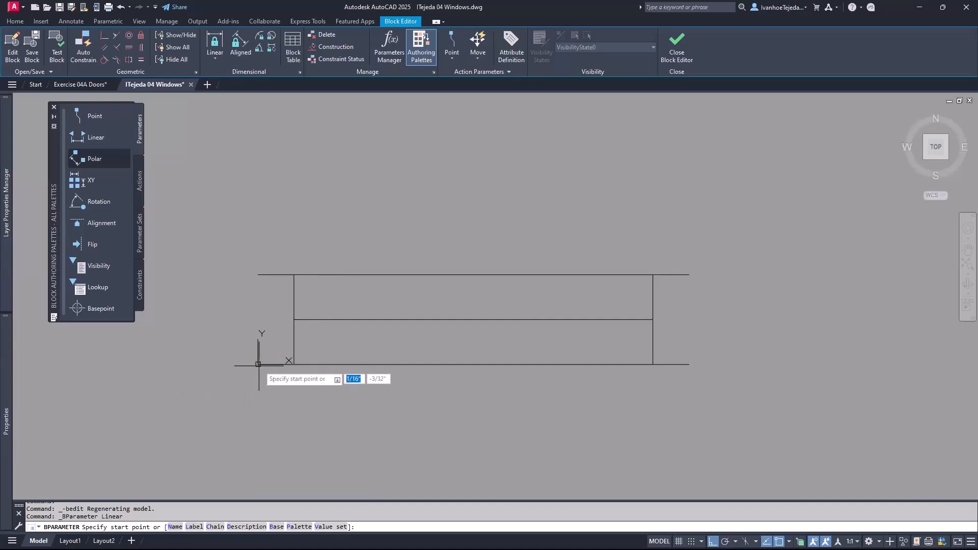
left_click(258, 364)
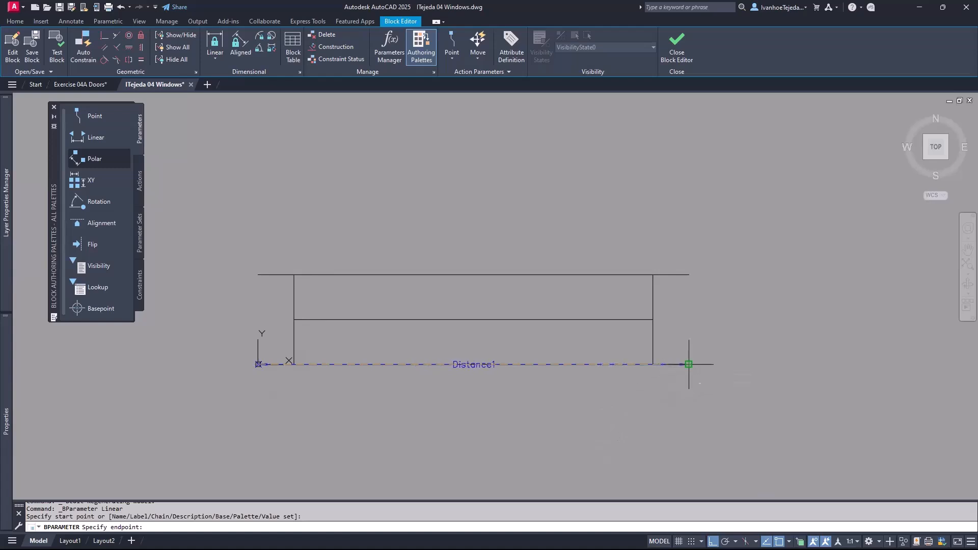
left_click(688, 364)
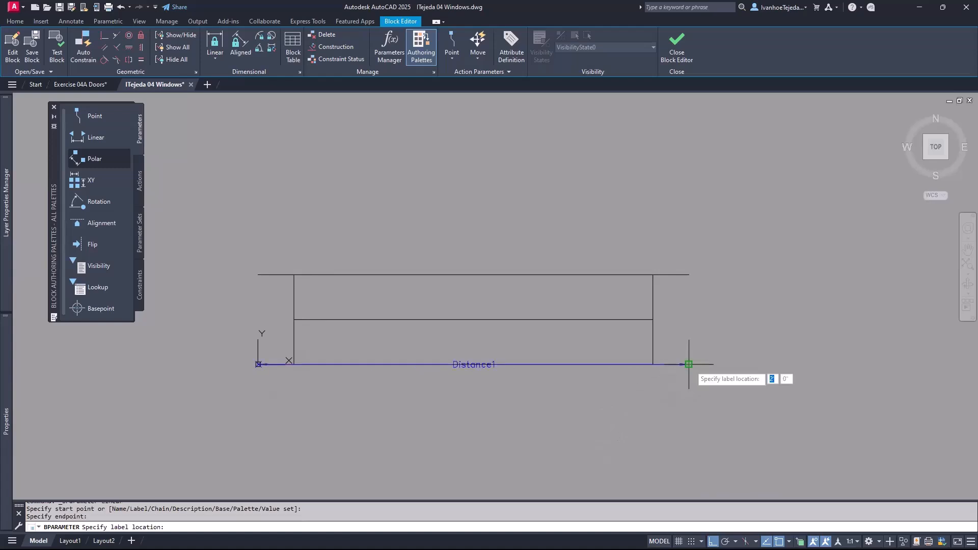
left_click(524, 392)
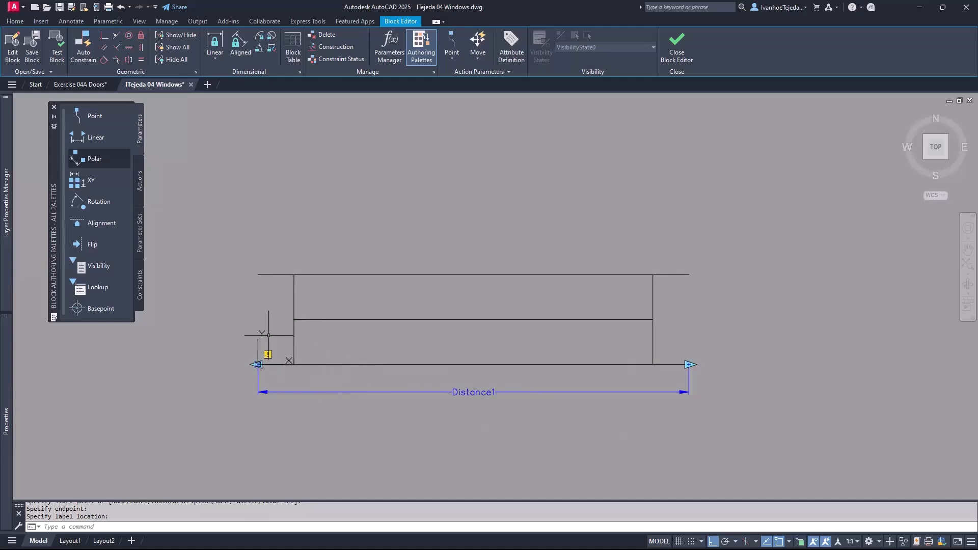
- Attach a Stretch action to Distance1's right endpoint, framing and selecting the six right-end objects
left_click(141, 188)
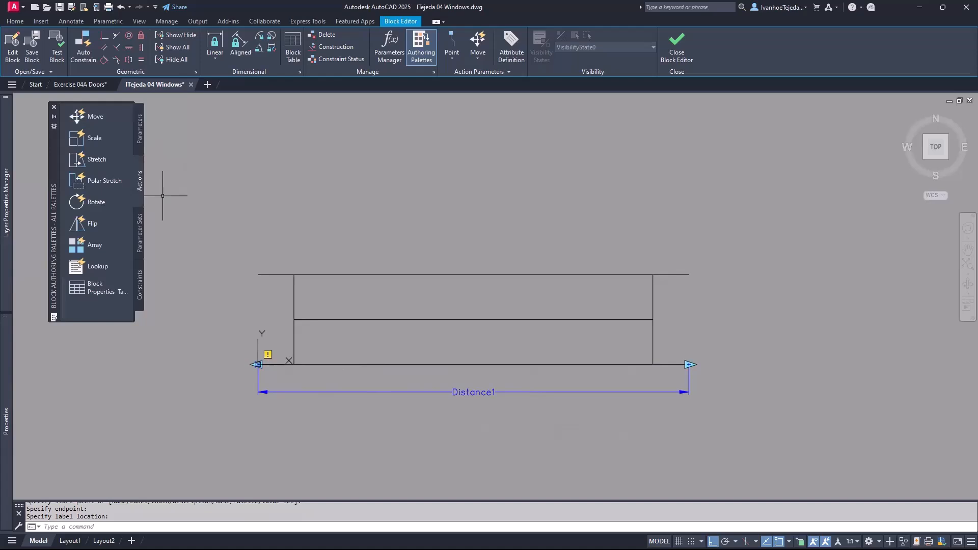
left_click(100, 162)
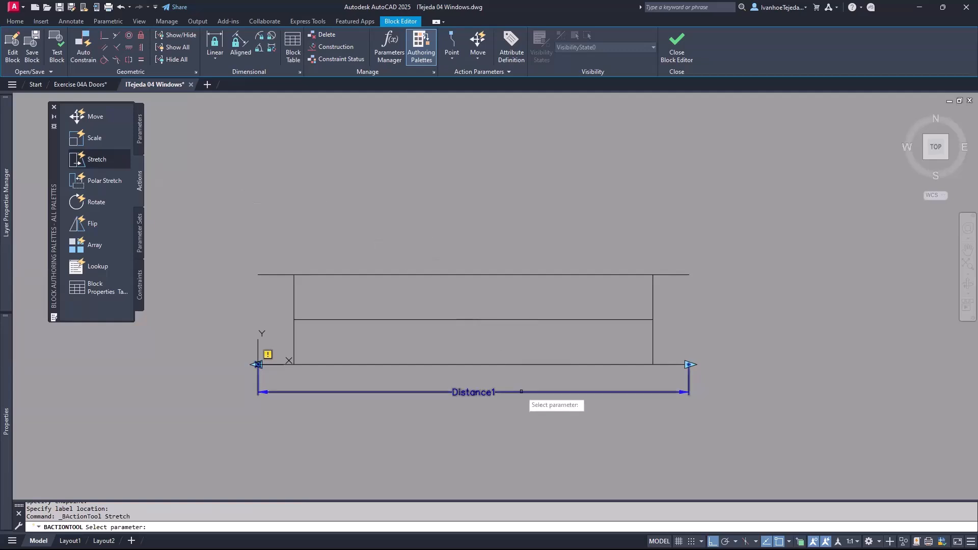
left_click(522, 392)
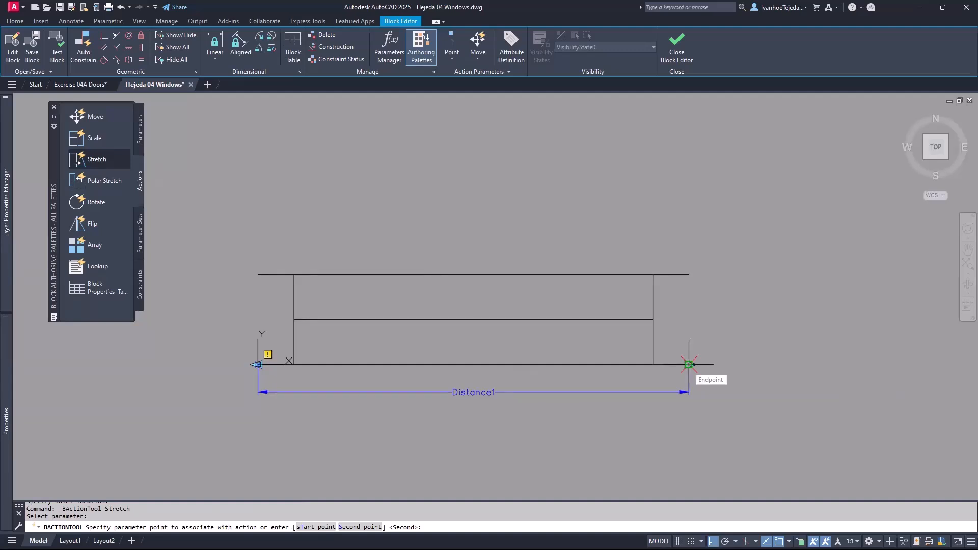
left_click(689, 364)
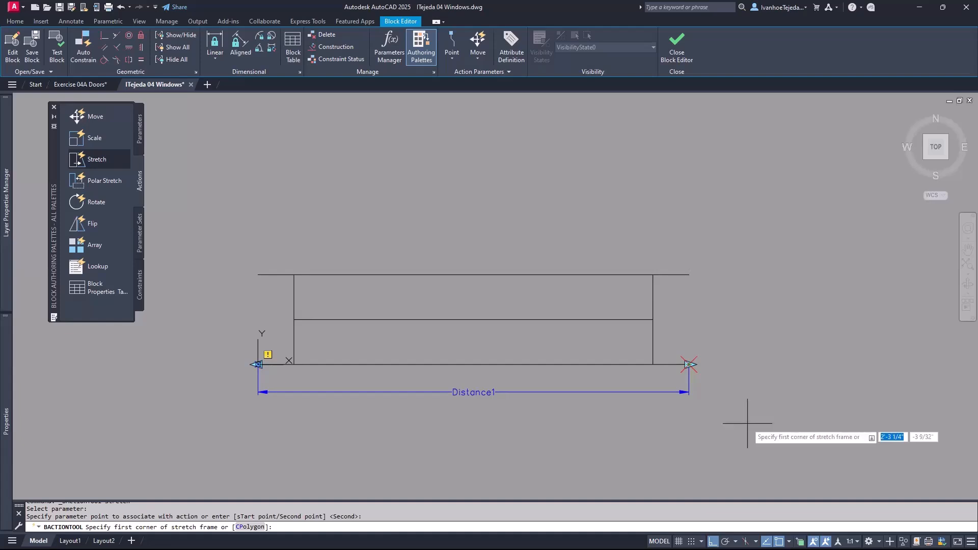
left_click(717, 385)
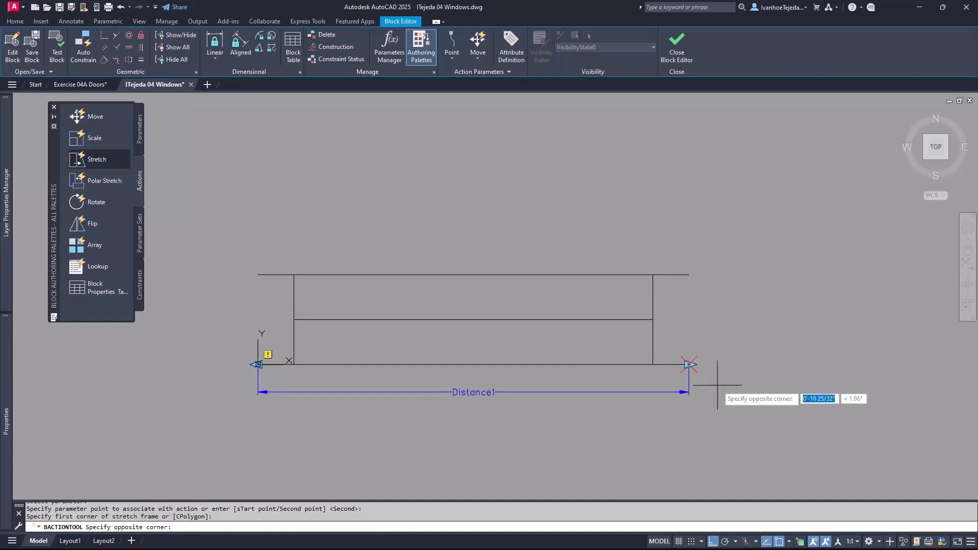
left_click(639, 257)
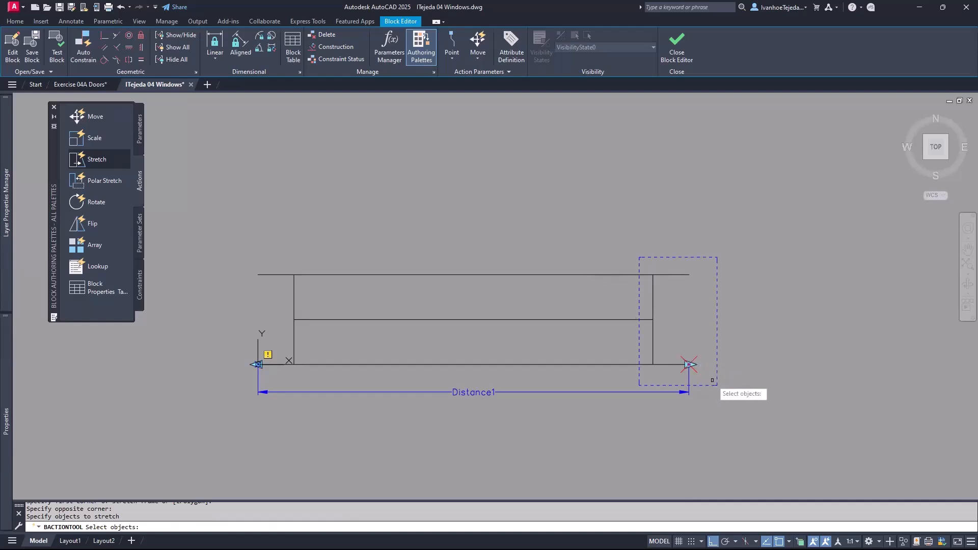
left_click(712, 380)
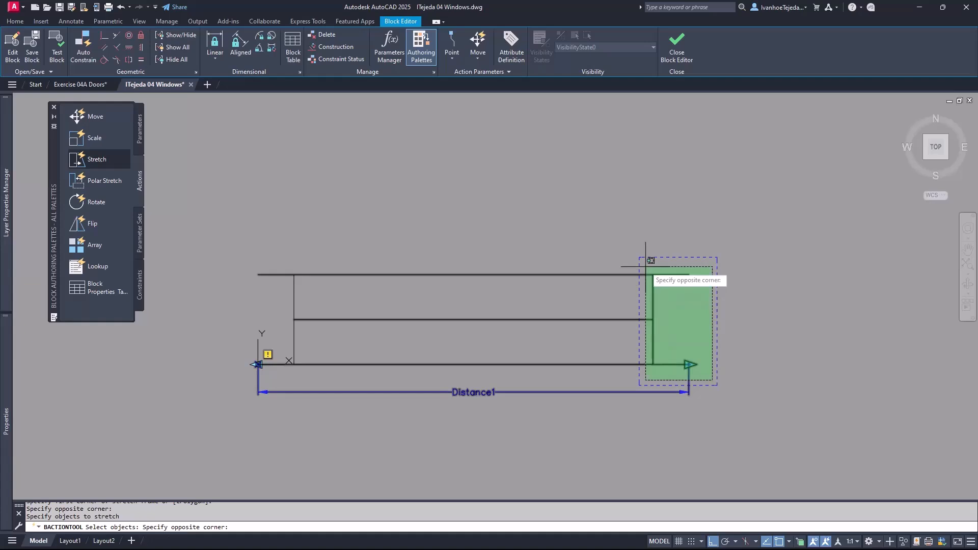
left_click(651, 260)
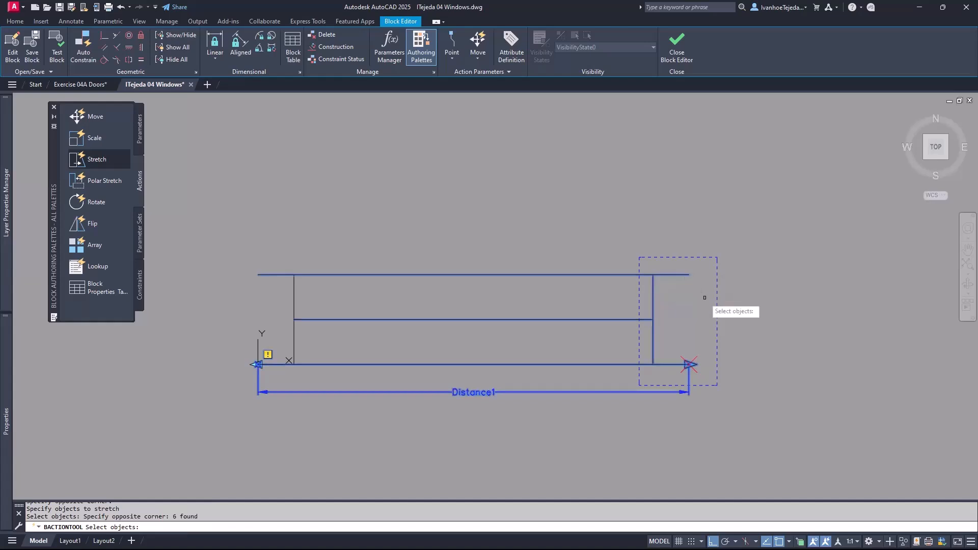
key("Return")
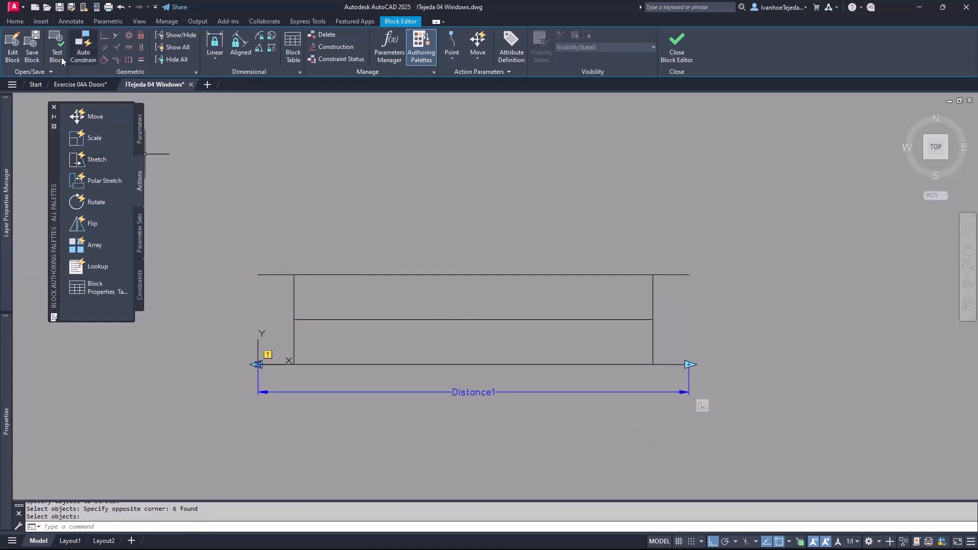
left_click(57, 56)
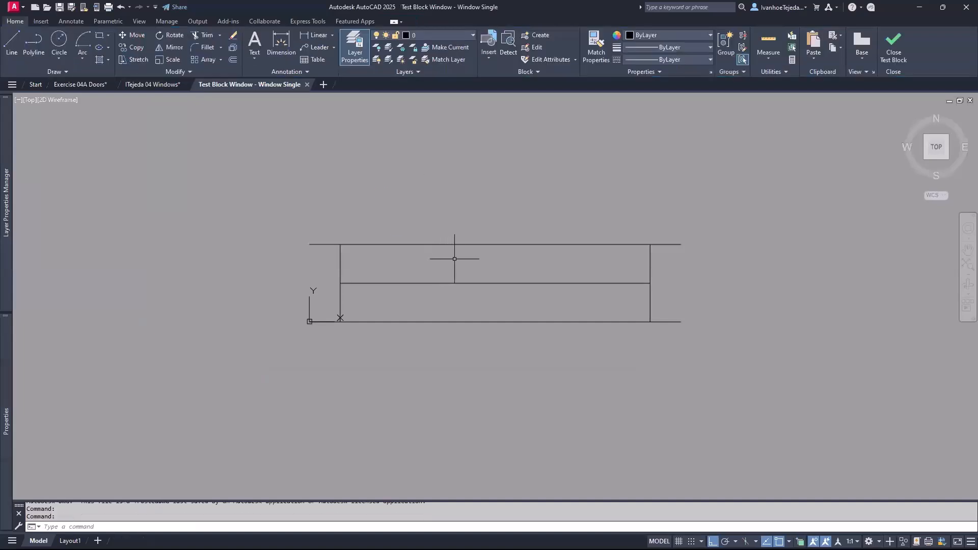
left_click(457, 244)
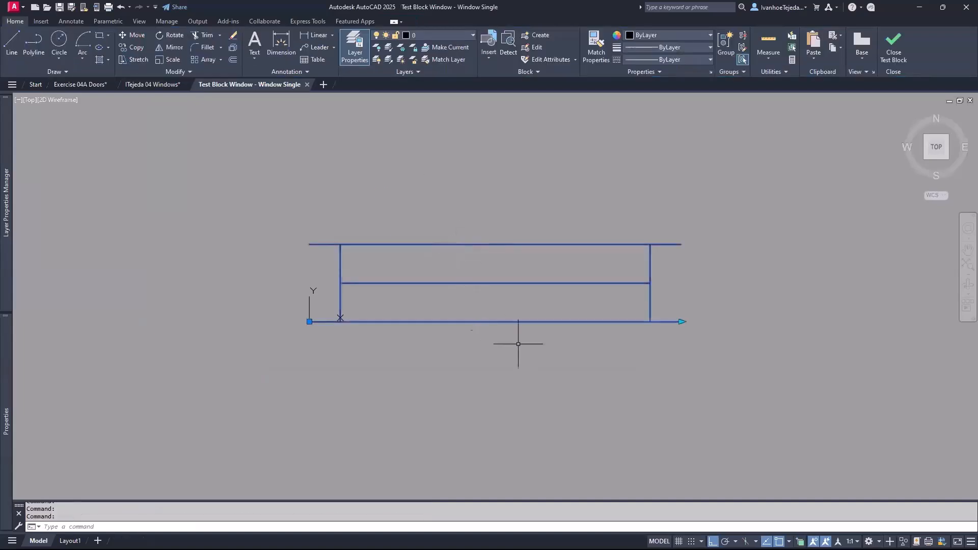
left_click(681, 322)
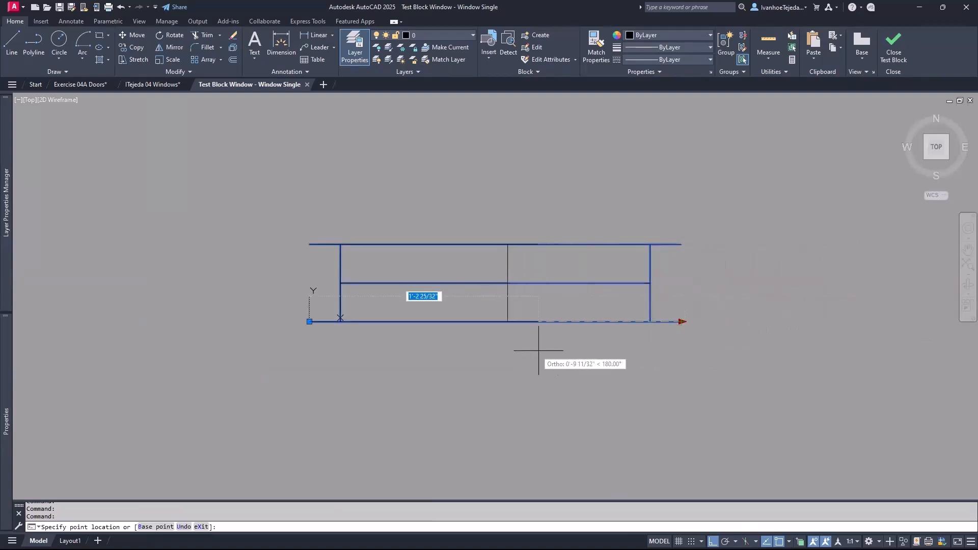
left_click(846, 351)
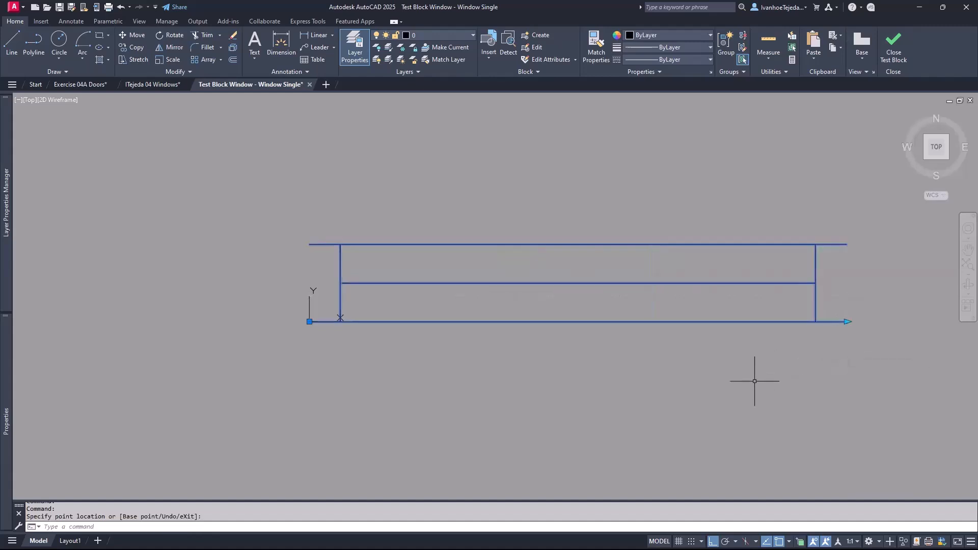
left_click(849, 322)
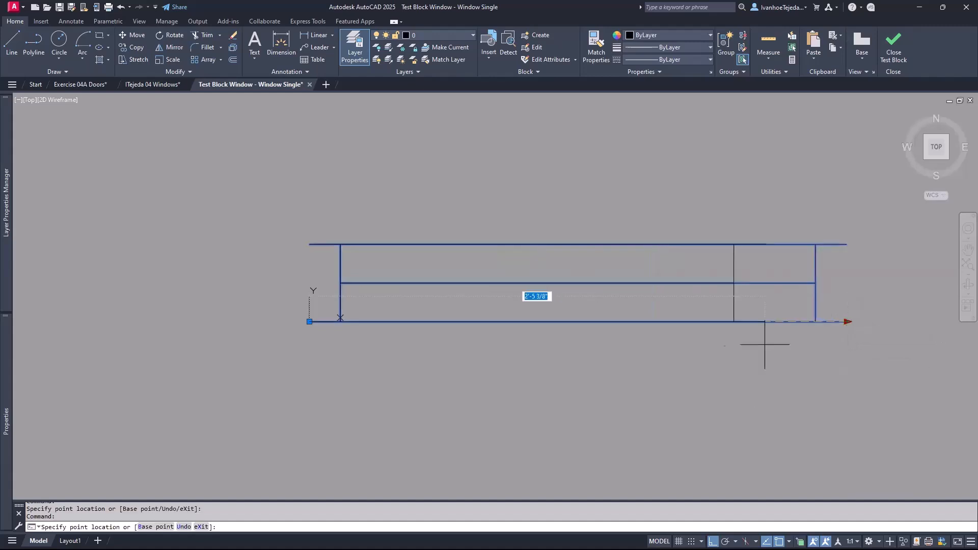
left_click(676, 351)
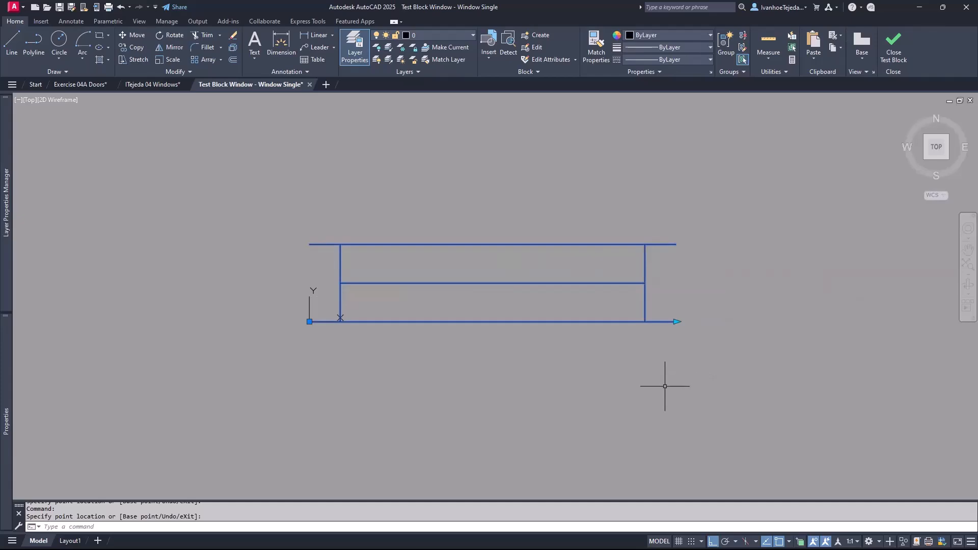
left_click(895, 44)
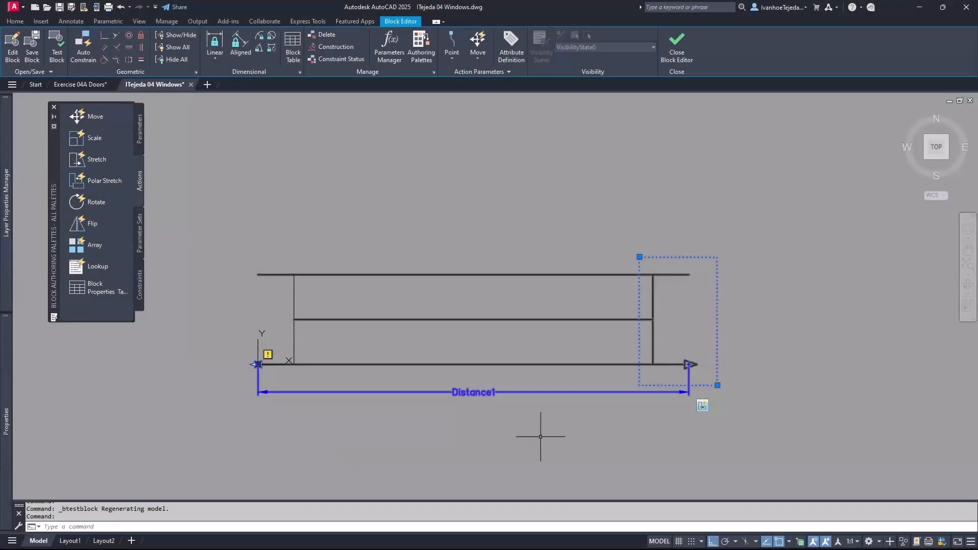
key("Escape")
- Set Distance1's Dist type to Increment with a 4" increment
left_click(543, 391)
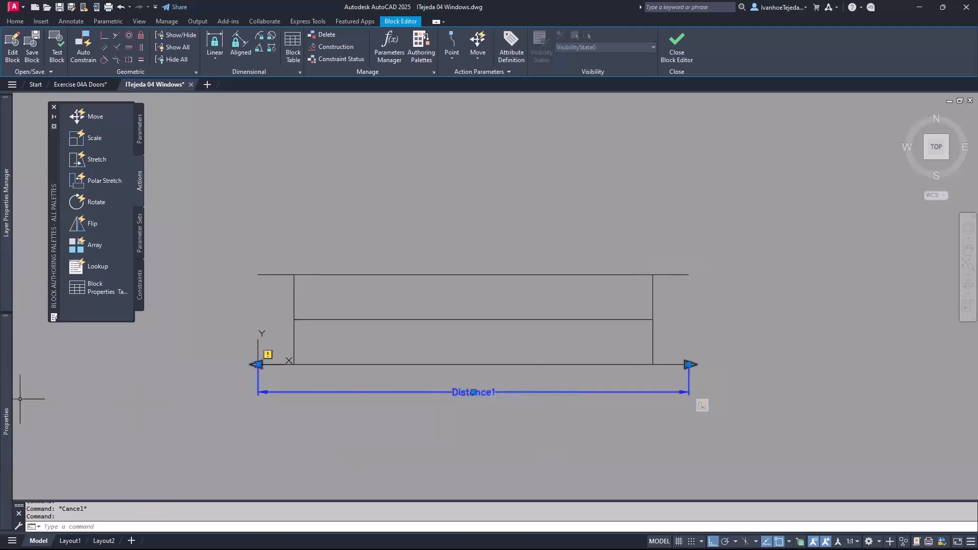
mouse_move(4, 414)
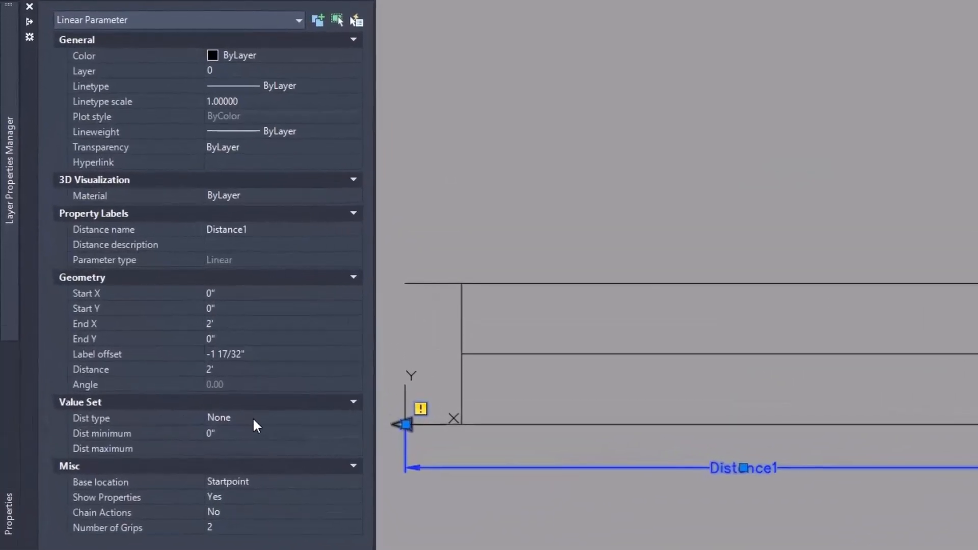
left_click(223, 373)
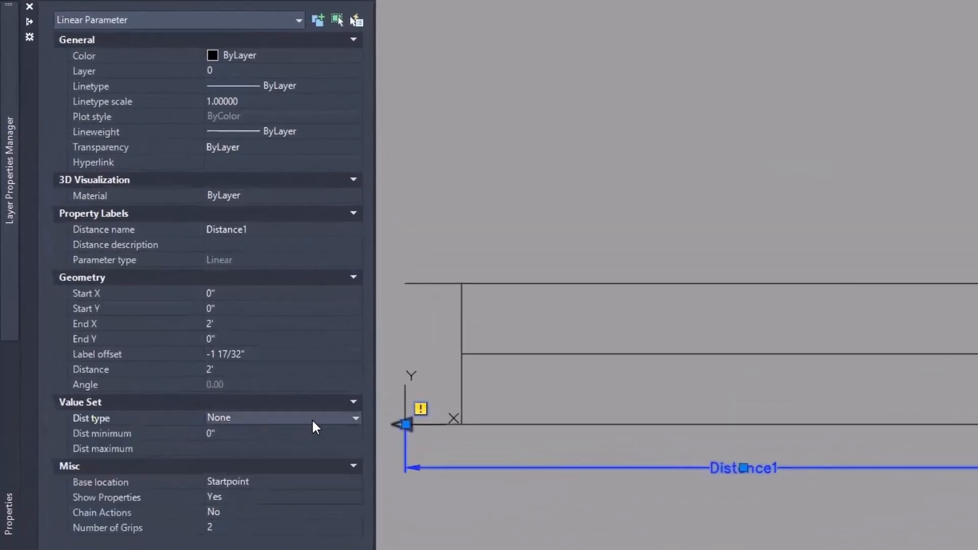
left_click(355, 417)
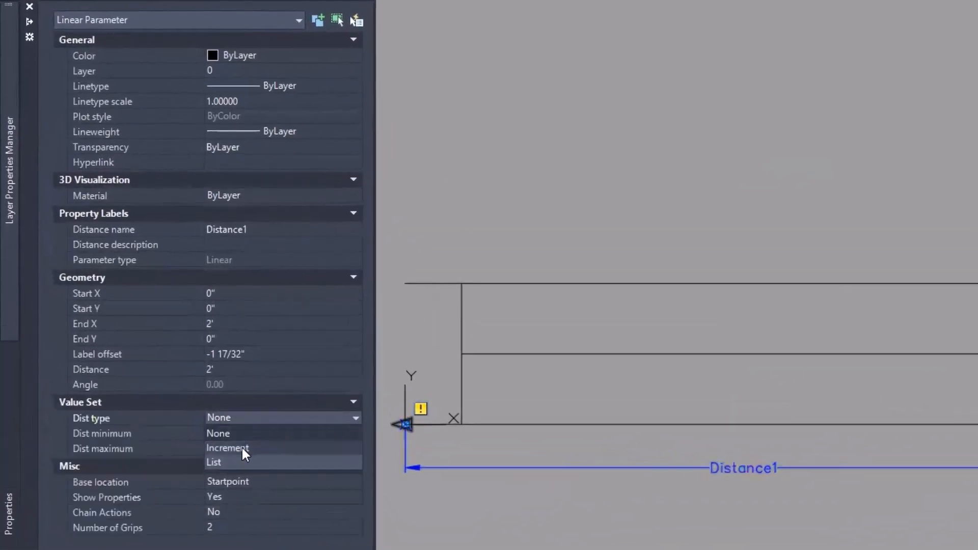
left_click(243, 449)
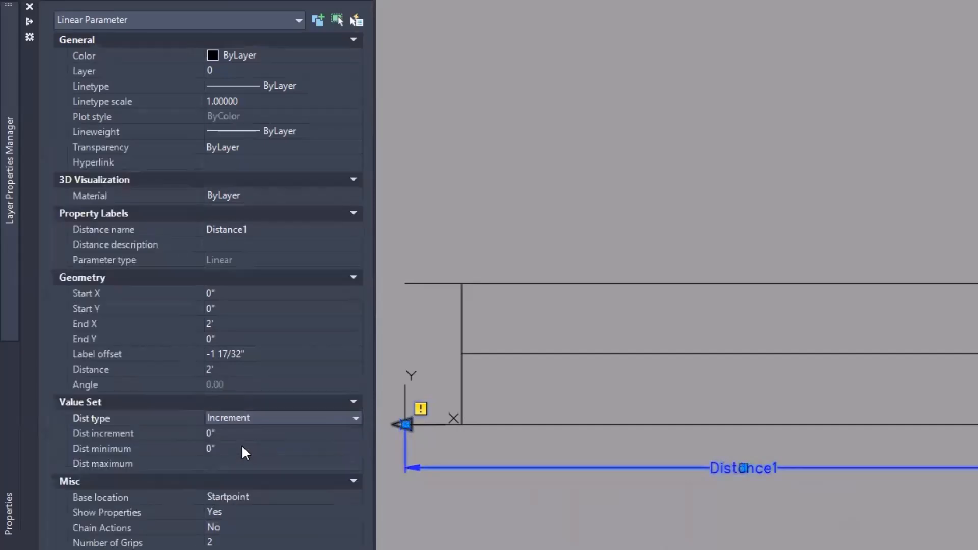
left_click(241, 434)
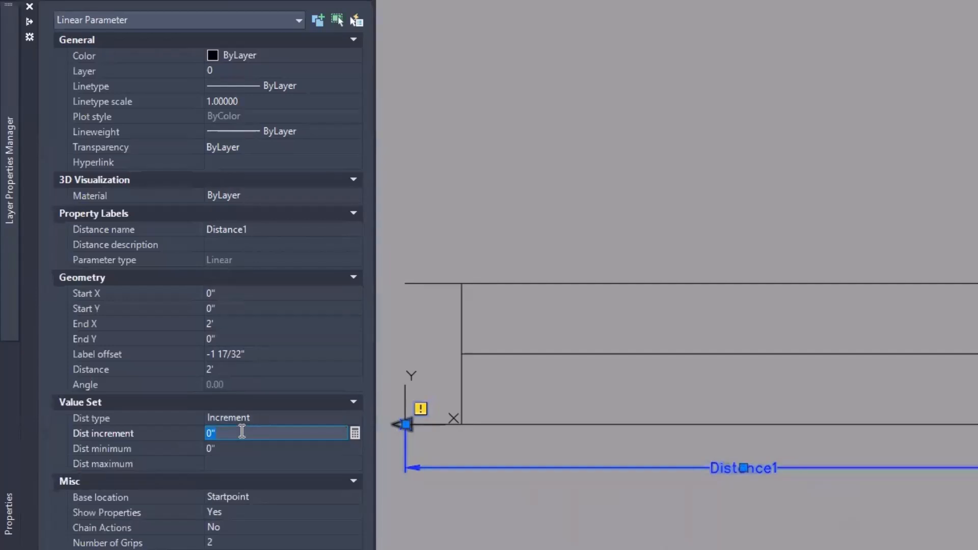
type("4")
- Limit Distance1 to a 2' minimum and 4' maximum, correcting an initial 5' entry
left_click(226, 448)
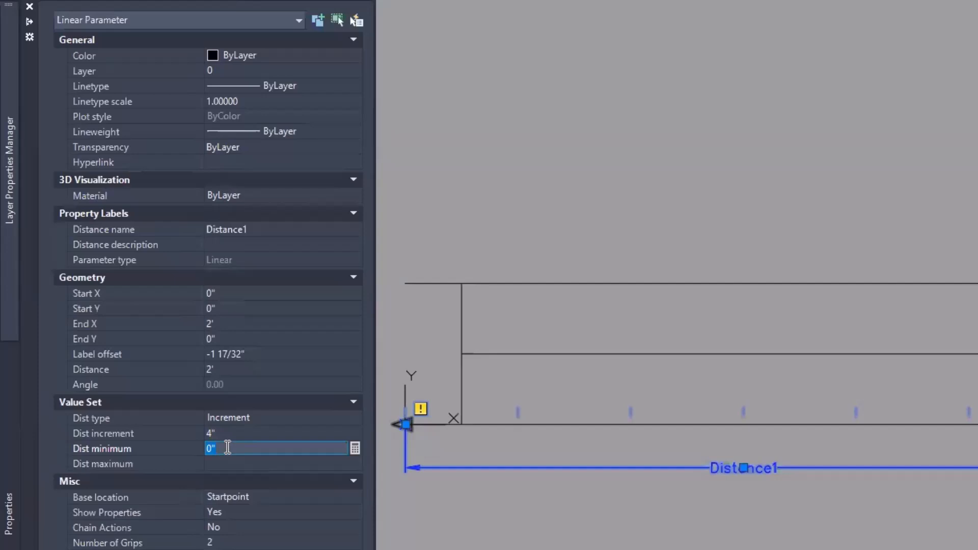
type("2'")
left_click(223, 461)
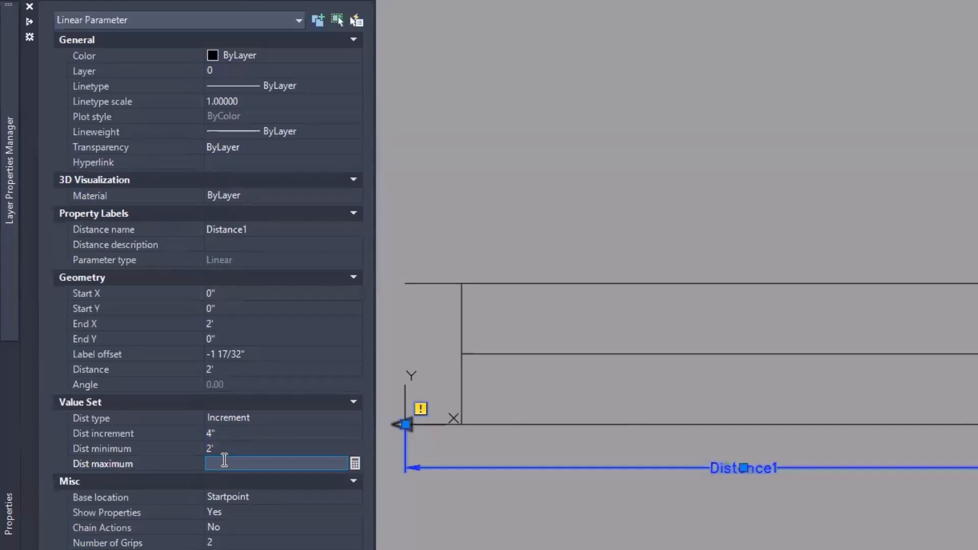
type("5'")
key("Return")
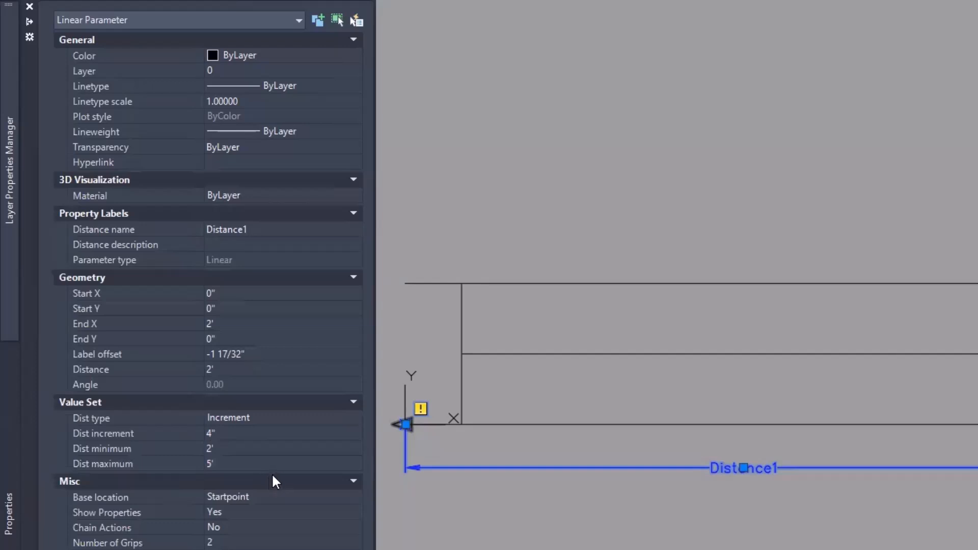
left_click(225, 466)
type("4'")
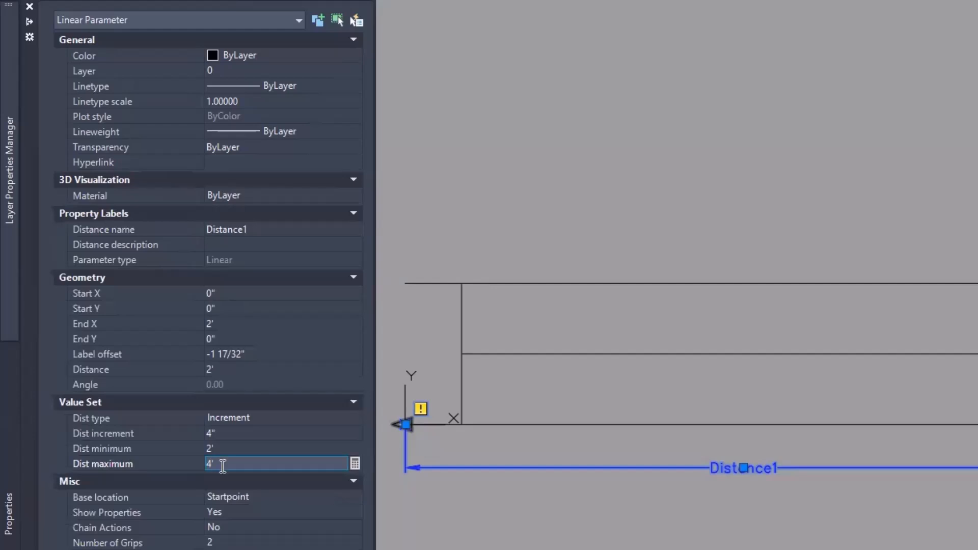
key("Return")
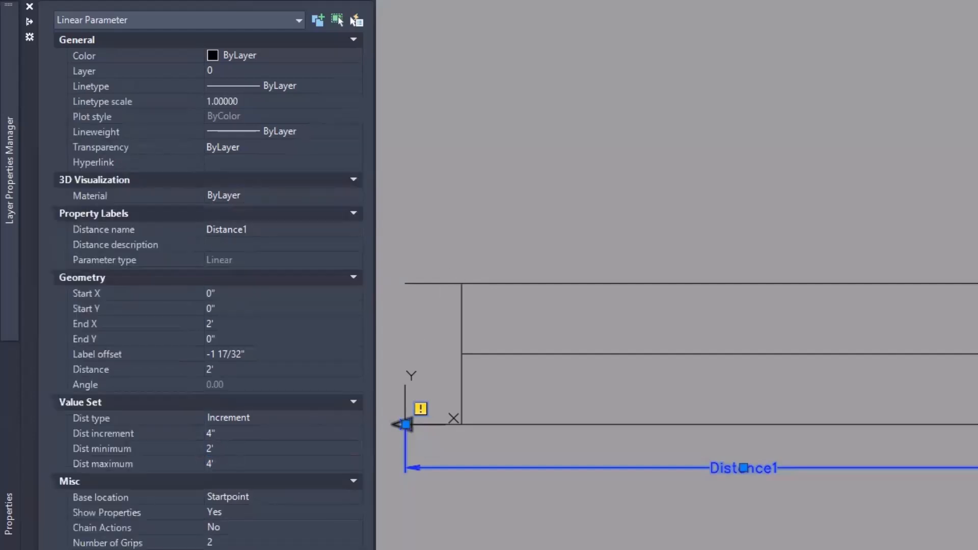
key("ctrl+1")
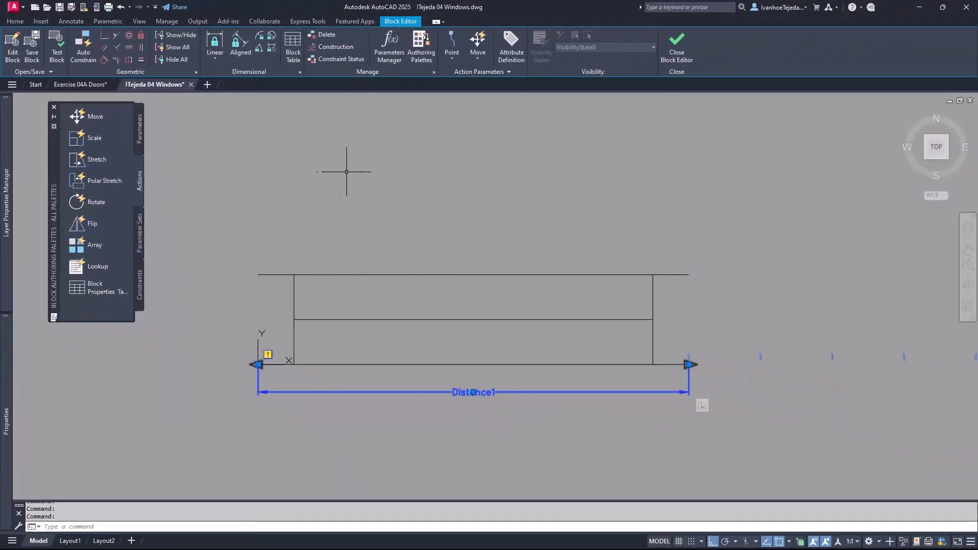
- Close the Block Editor, saving the changes to Window Single
left_click(674, 48)
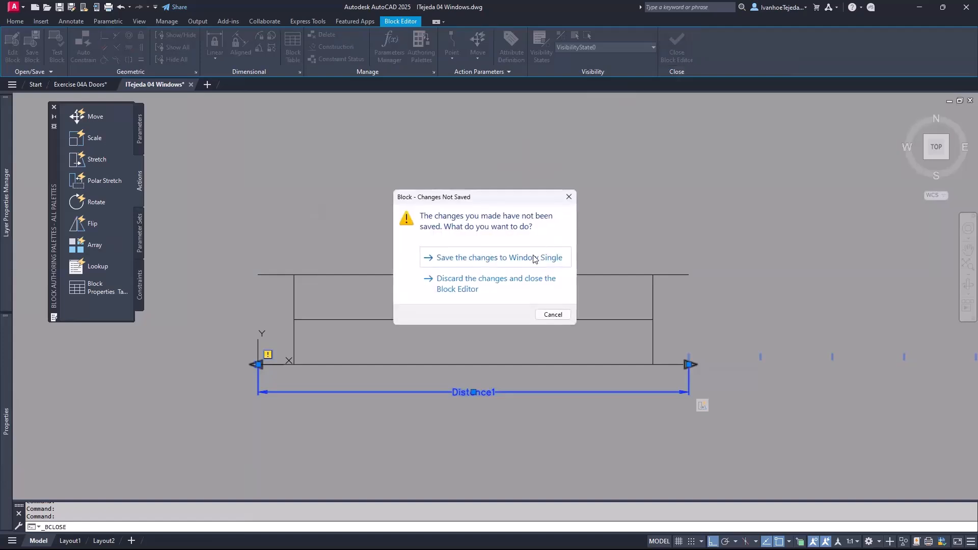
left_click(534, 259)
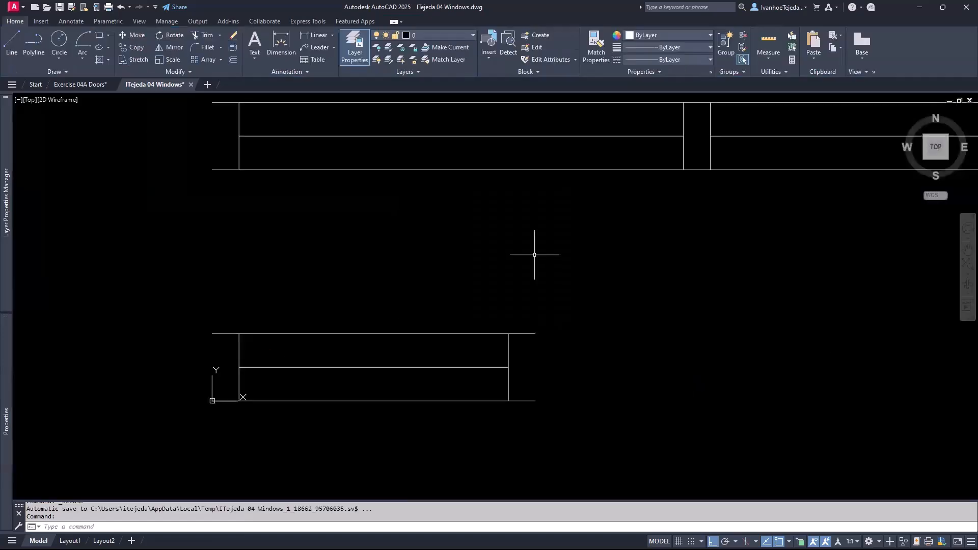
middle_click_drag(529, 287, 482, 236)
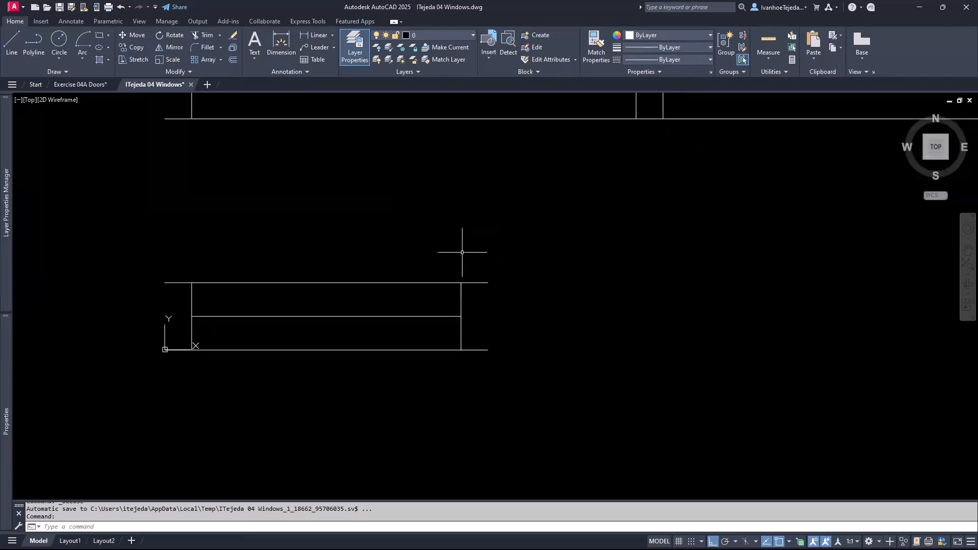
- Stretch-test the Window Single block longer in the drawing, then cancel the grip edit
left_click(449, 283)
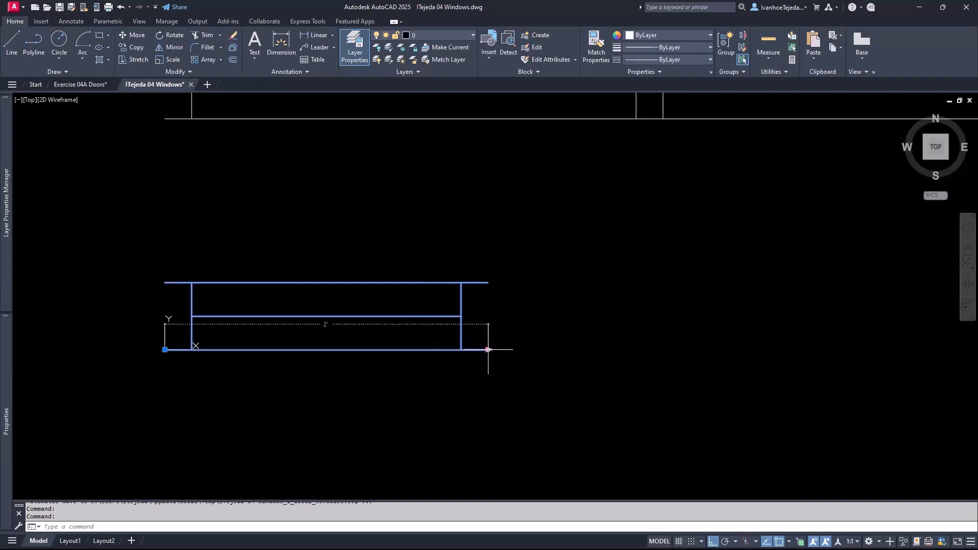
left_click(488, 350)
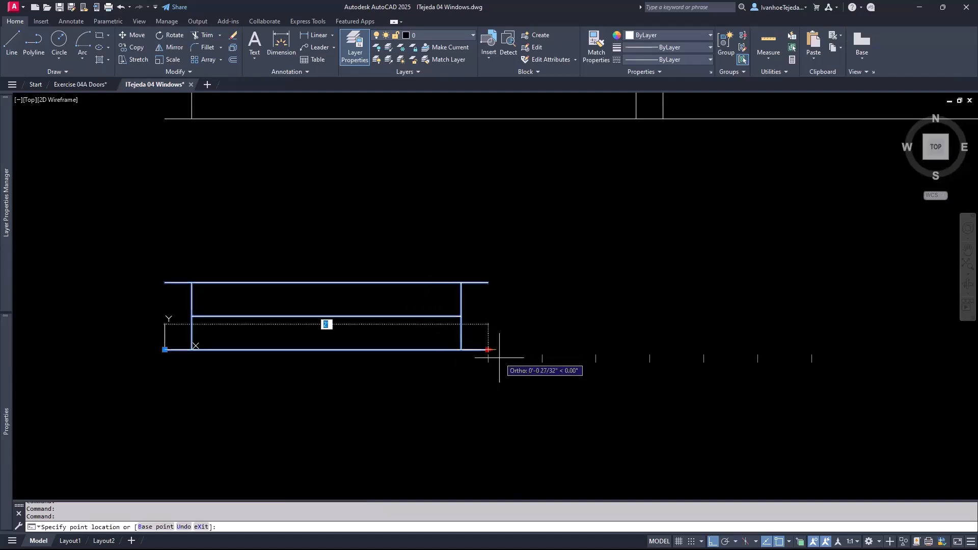
left_click(812, 351)
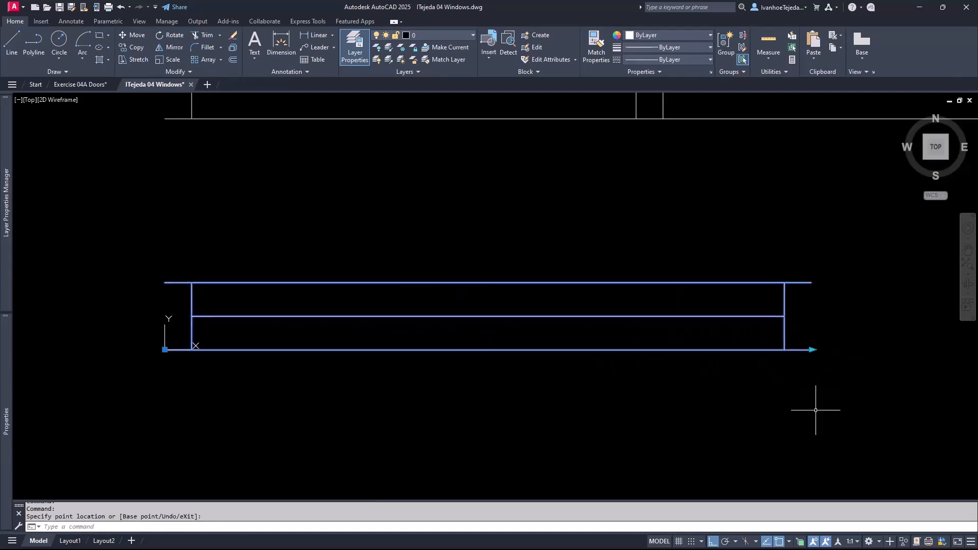
left_click(811, 349)
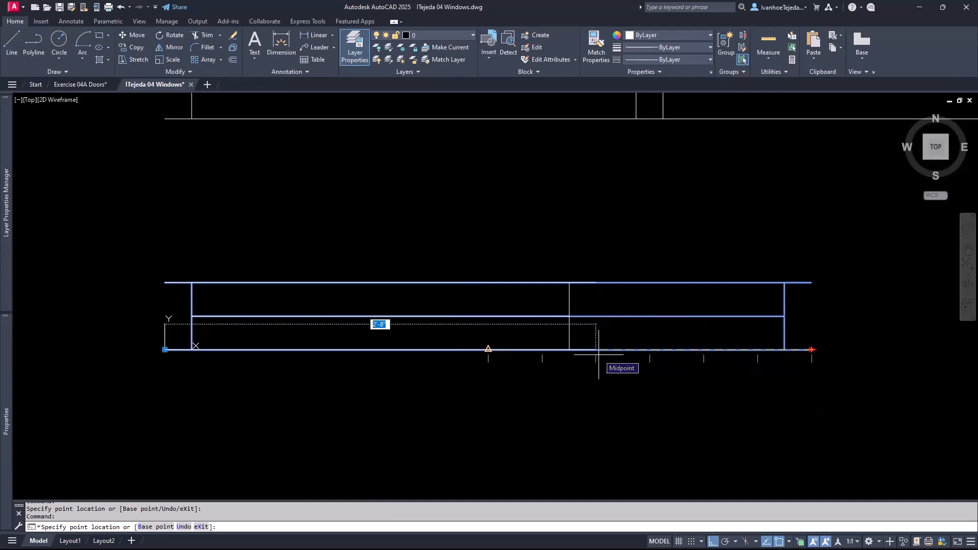
key("Escape")
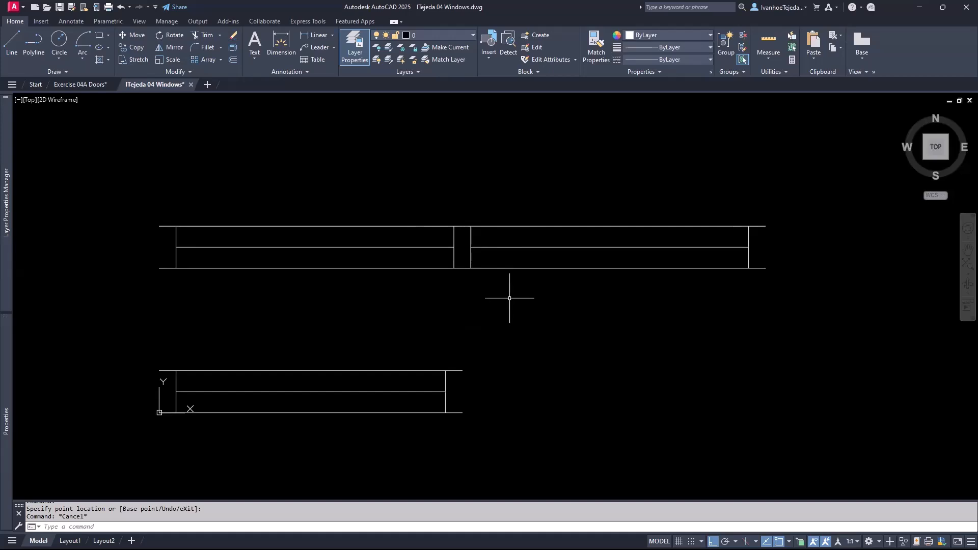
- Make the double window's eight lines a block named 'Window Double', based at its lower-left corner
type("b")
key("Return")
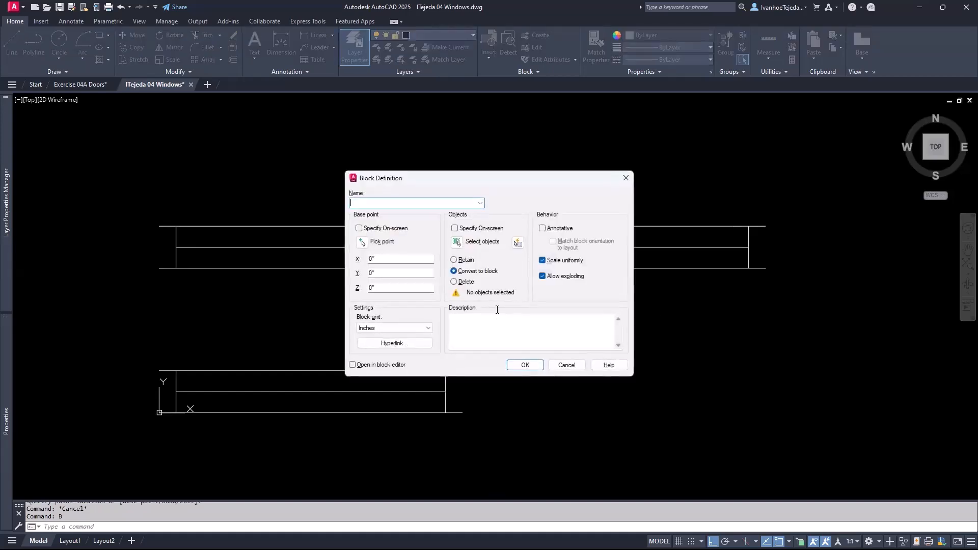
left_click(480, 202)
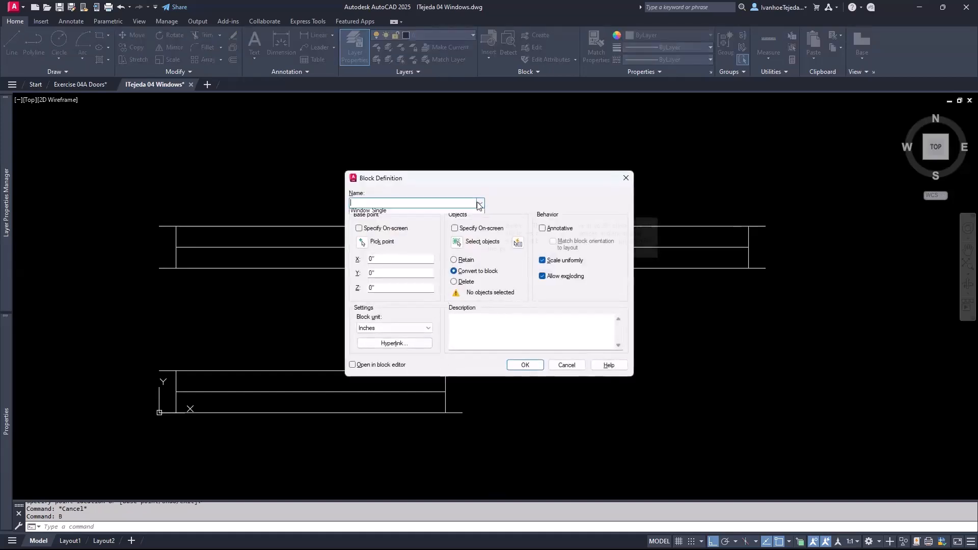
left_click(378, 203)
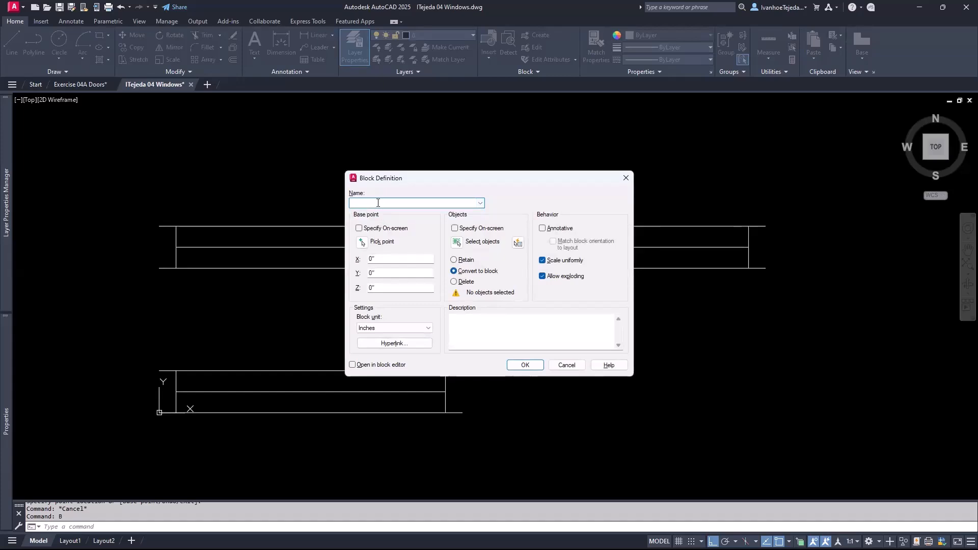
type("Window Double")
left_click(362, 243)
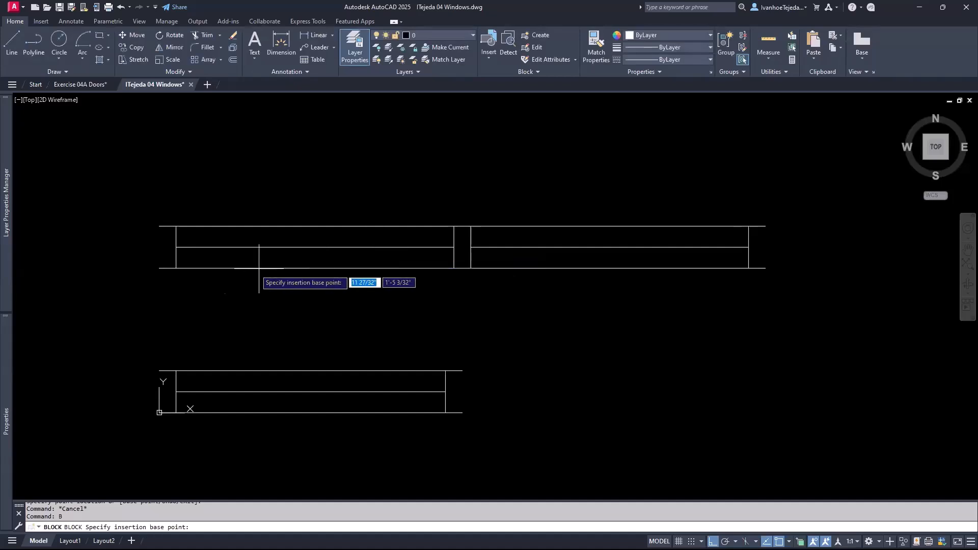
left_click(159, 268)
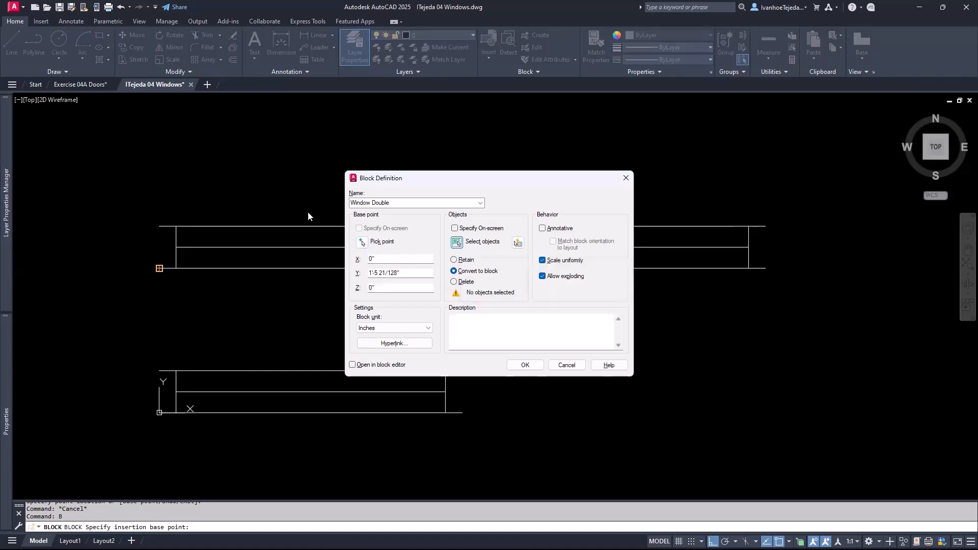
left_click(457, 243)
left_click(144, 204)
left_click(809, 294)
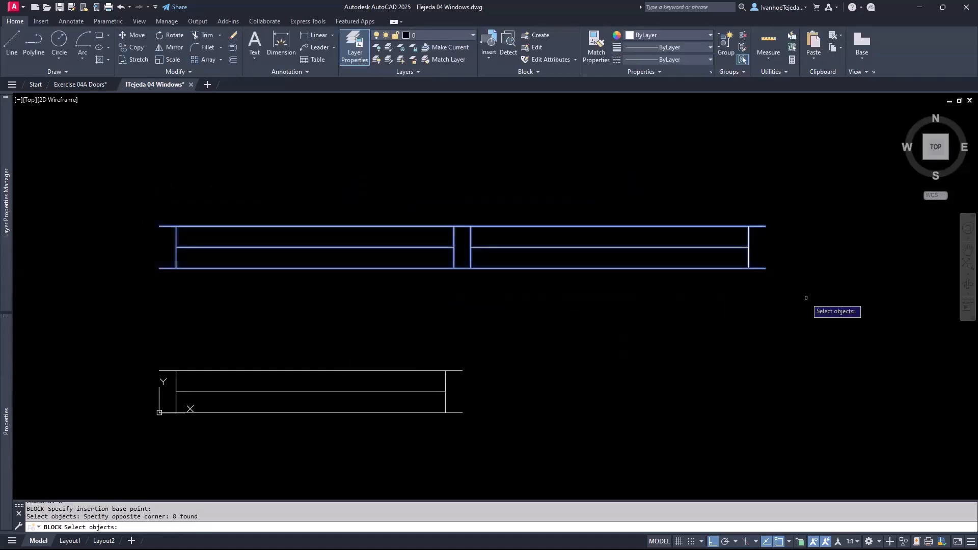
key("Return")
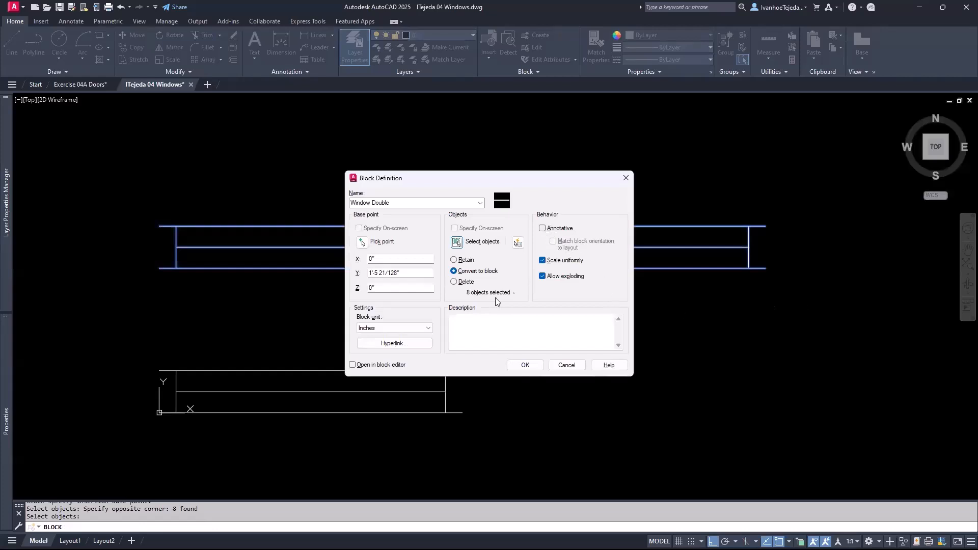
left_click(524, 366)
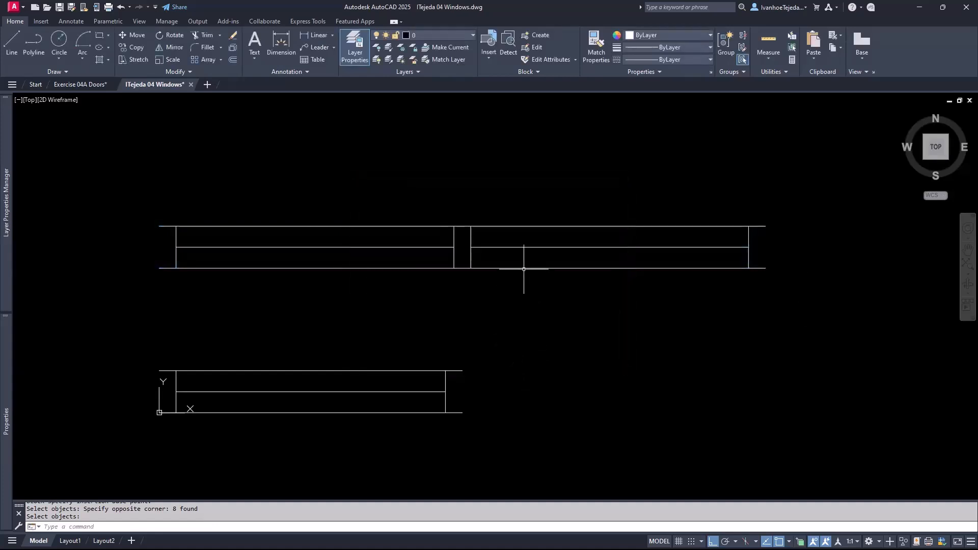
- Open the Window Double block in the Block Editor and centre it in view
mouse_move(523, 269)
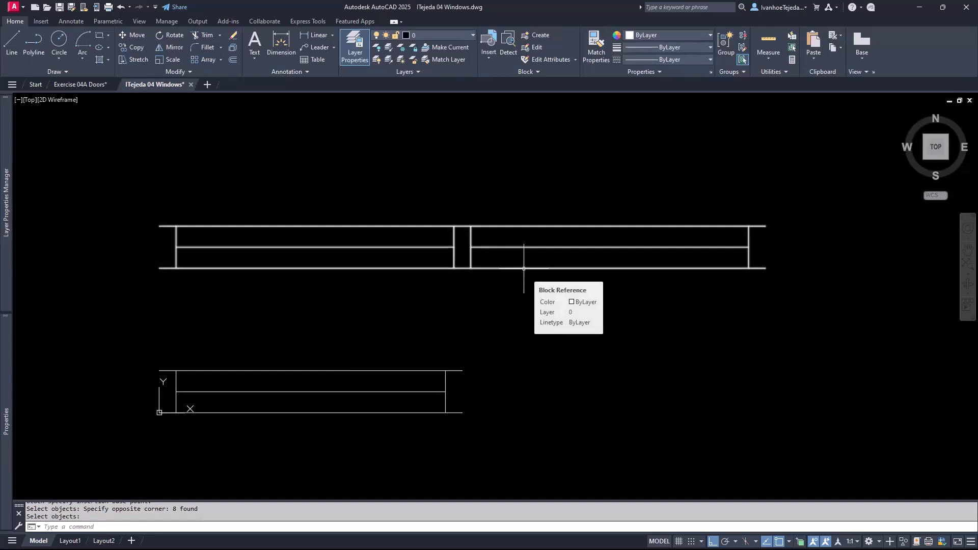
left_click(524, 269)
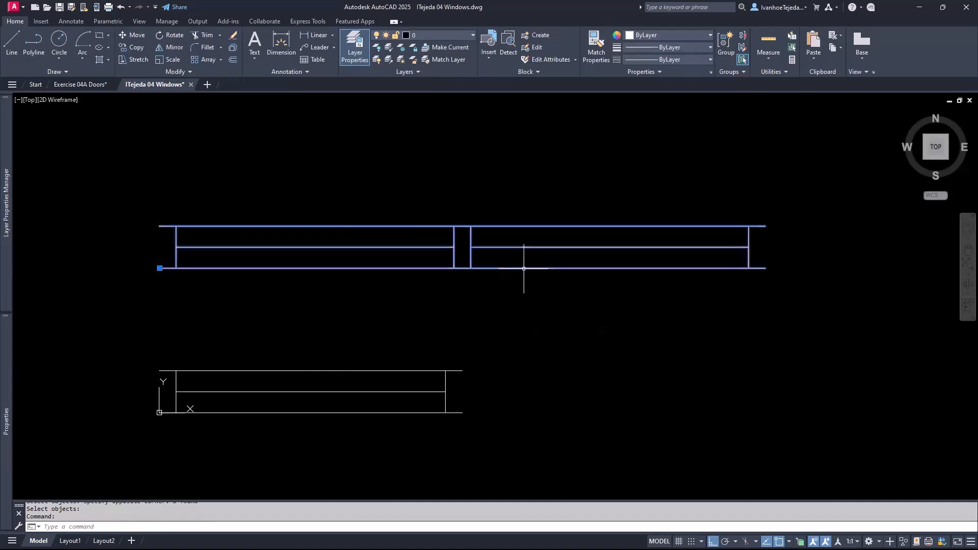
right_click(524, 268)
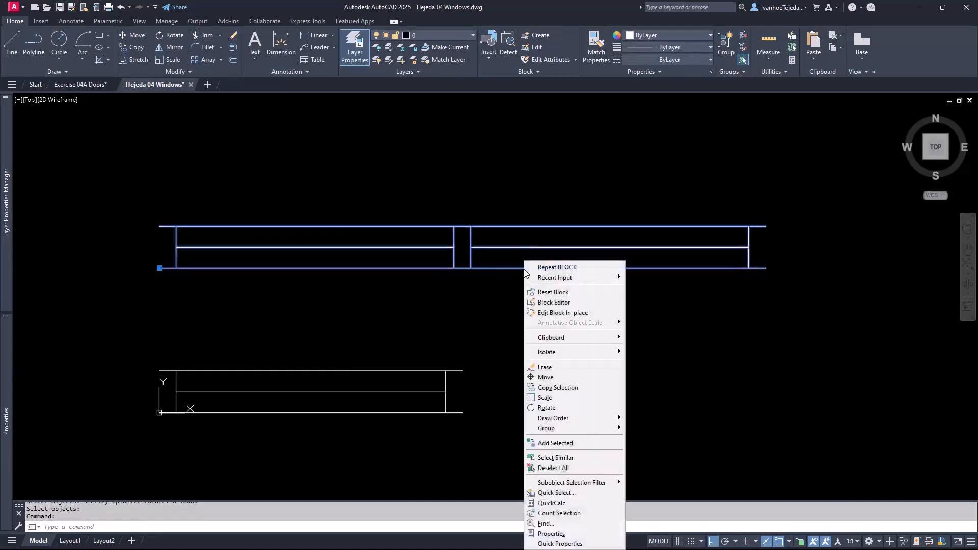
left_click(555, 302)
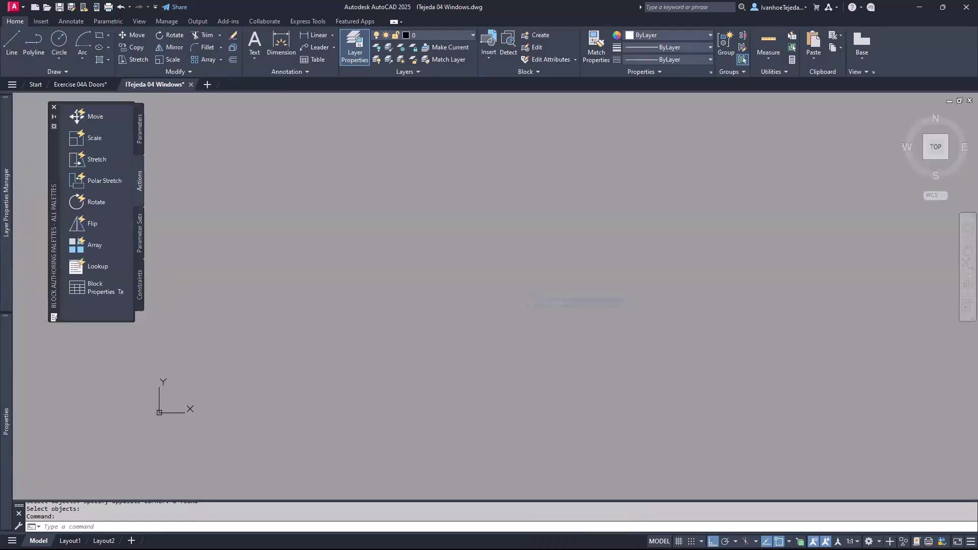
middle_click_drag(532, 350, 572, 360)
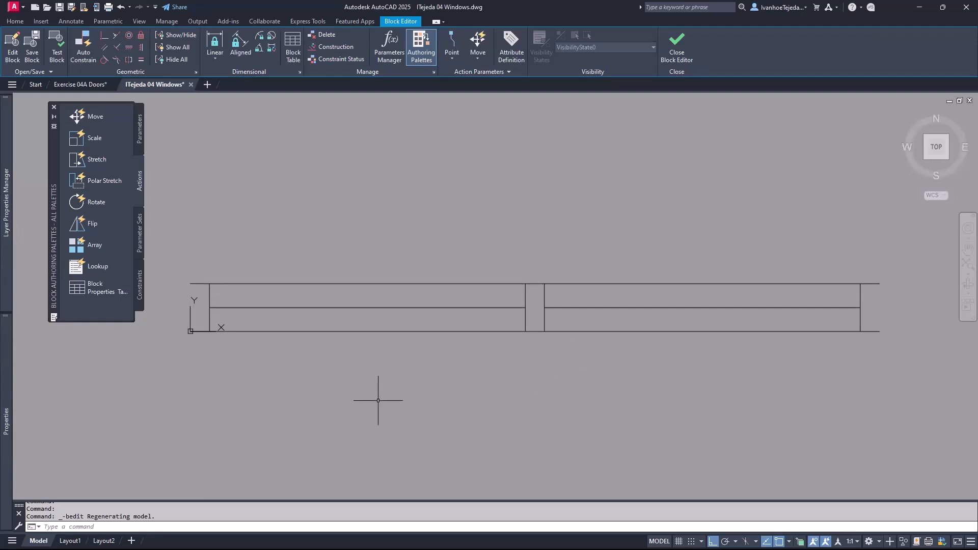
- Add a linear Distance1 parameter across the full bottom width, labelled below the window
left_click(141, 134)
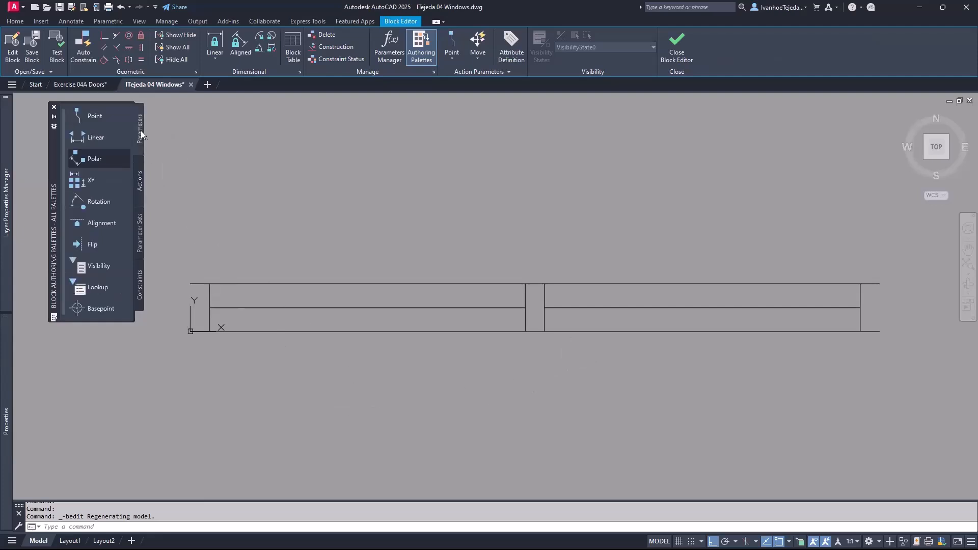
left_click(97, 139)
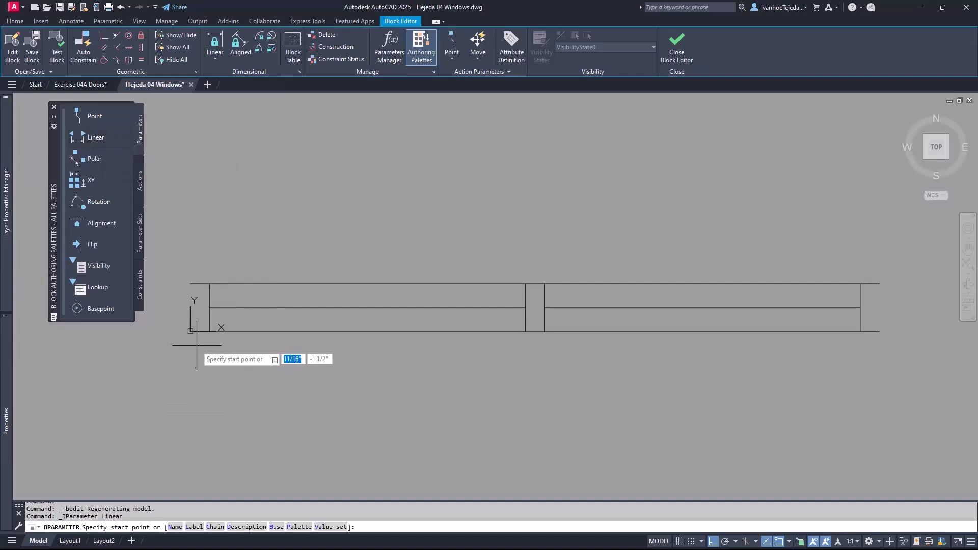
left_click(190, 332)
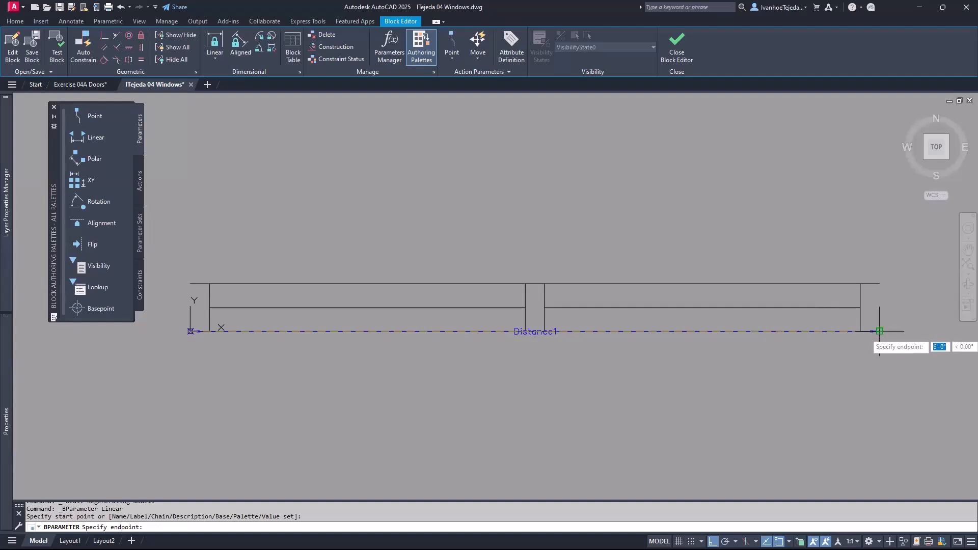
left_click(880, 331)
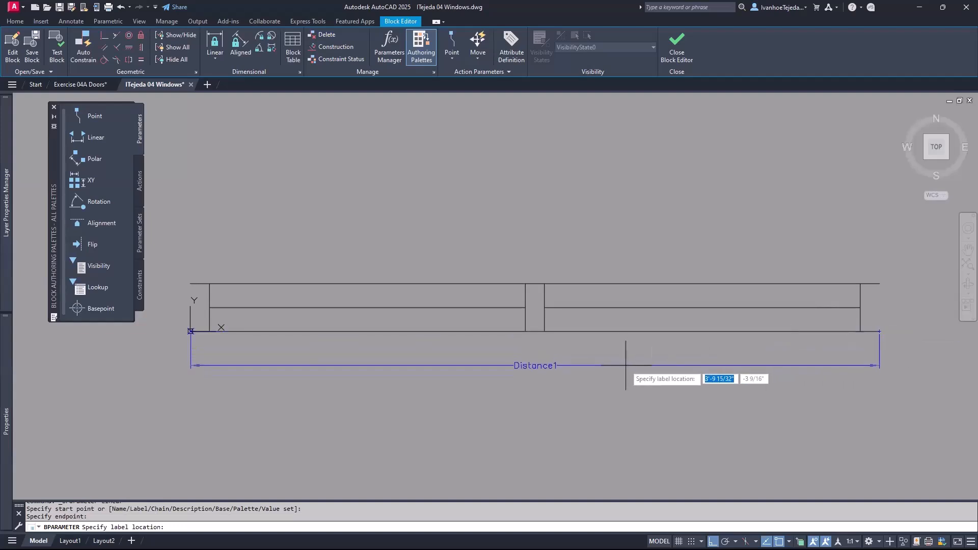
left_click(625, 365)
mouse_move(666, 399)
middle_mouse_down()
mouse_move(610, 430)
mouse_move(649, 438)
middle_mouse_up()
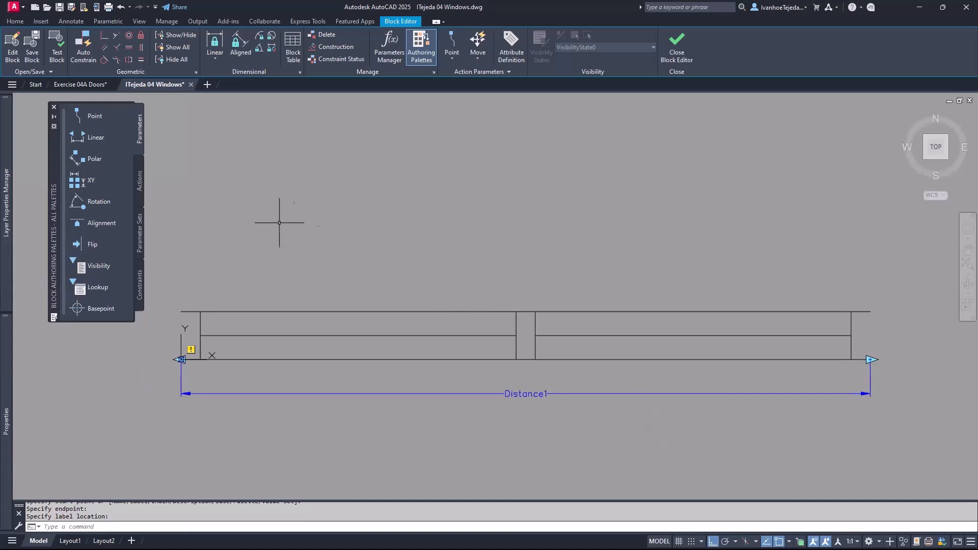
left_click(142, 186)
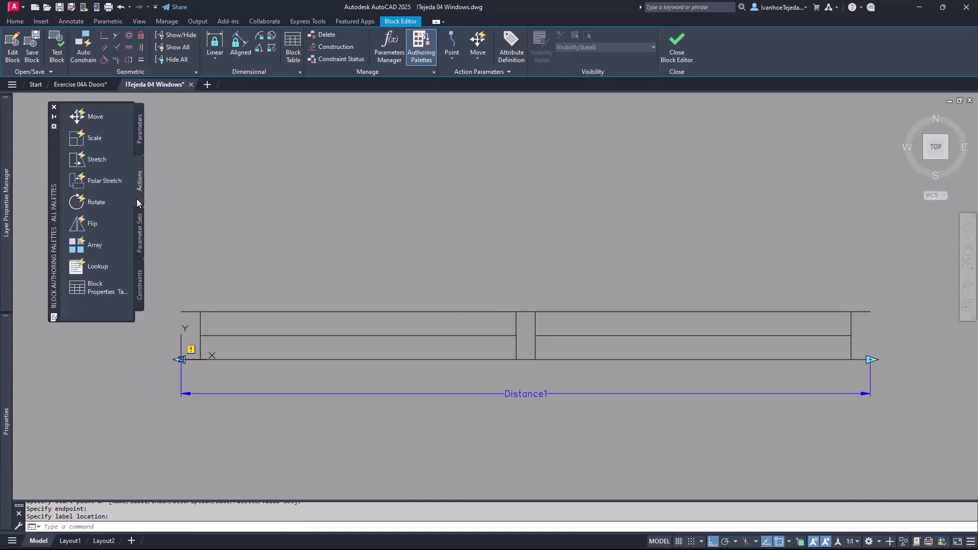
- Attach a Stretch action to Distance1's right end, framing and selecting the six right-end lines
left_click(79, 160)
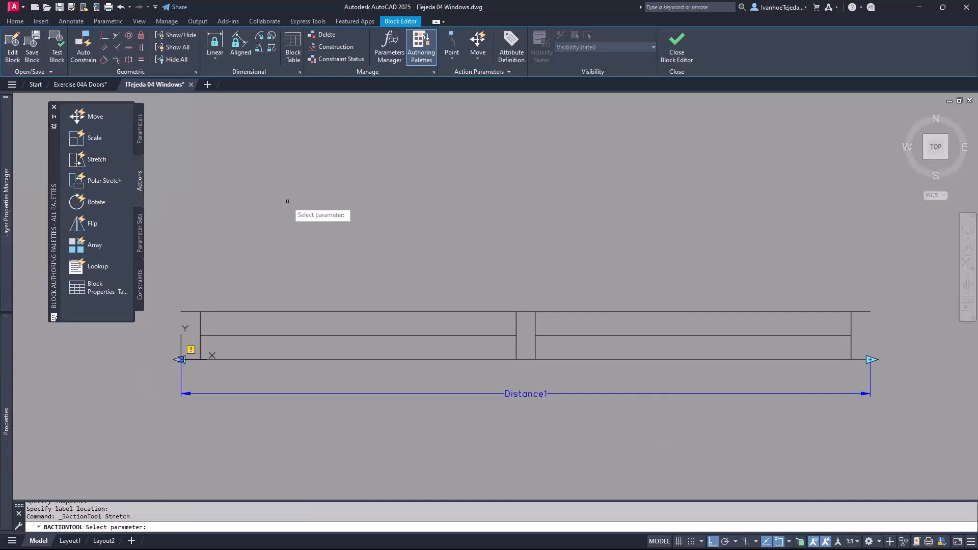
left_click(545, 394)
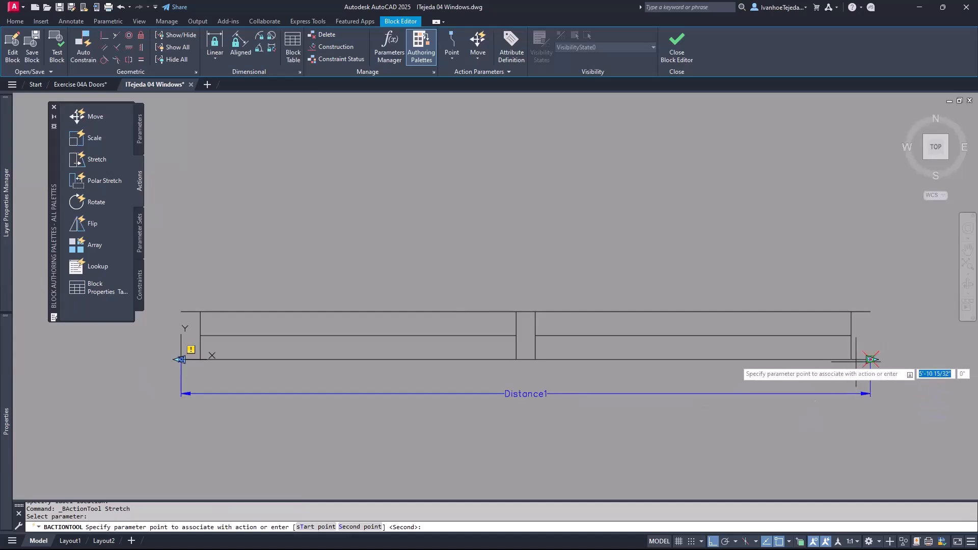
left_click(871, 359)
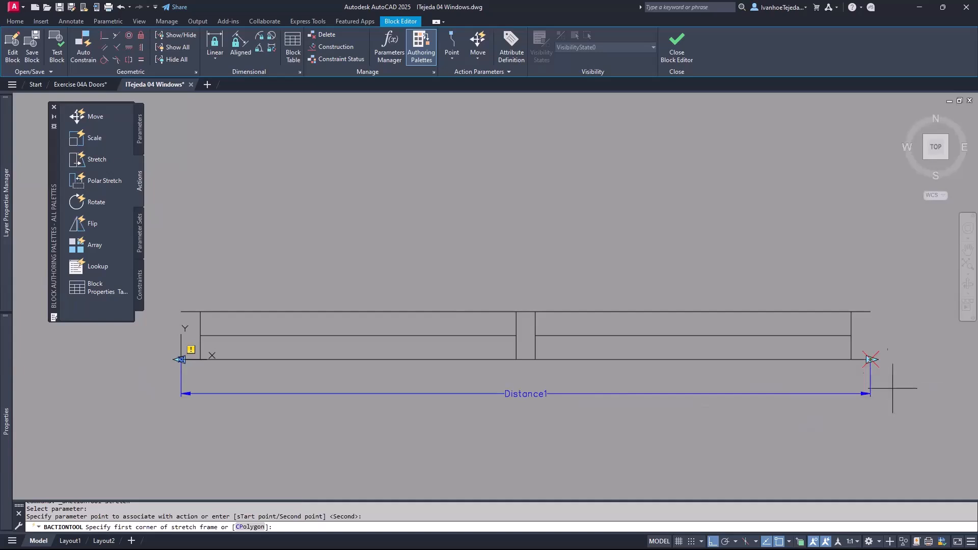
left_click(896, 291)
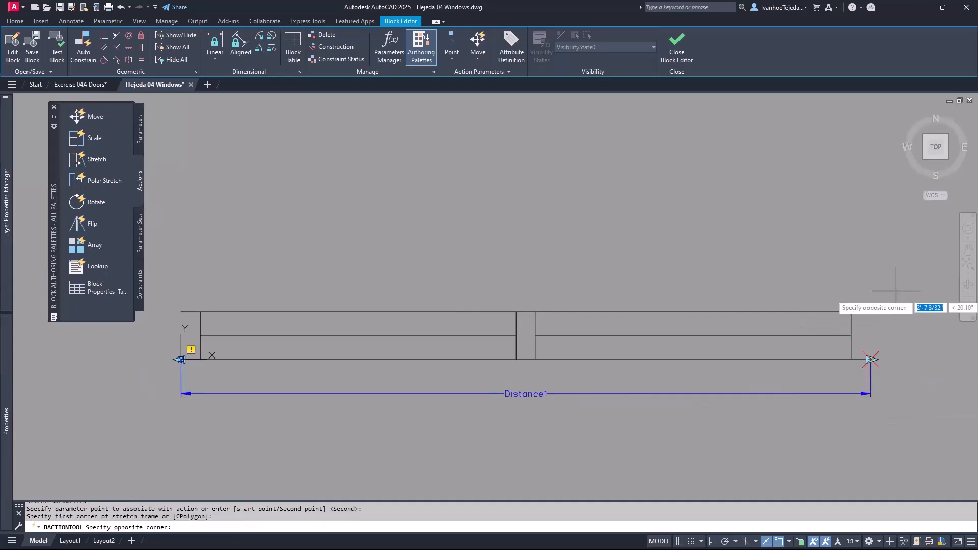
left_click(832, 408)
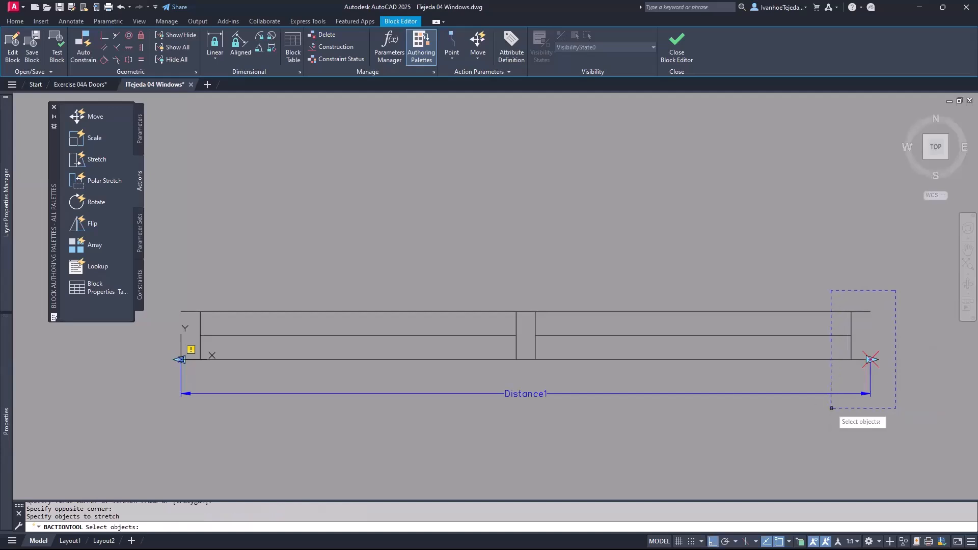
left_click(889, 401)
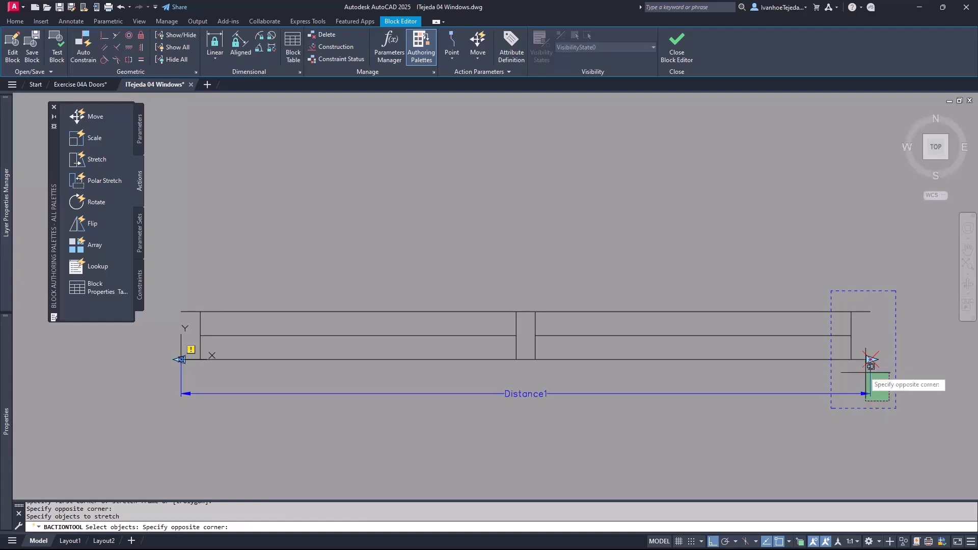
left_click(847, 294)
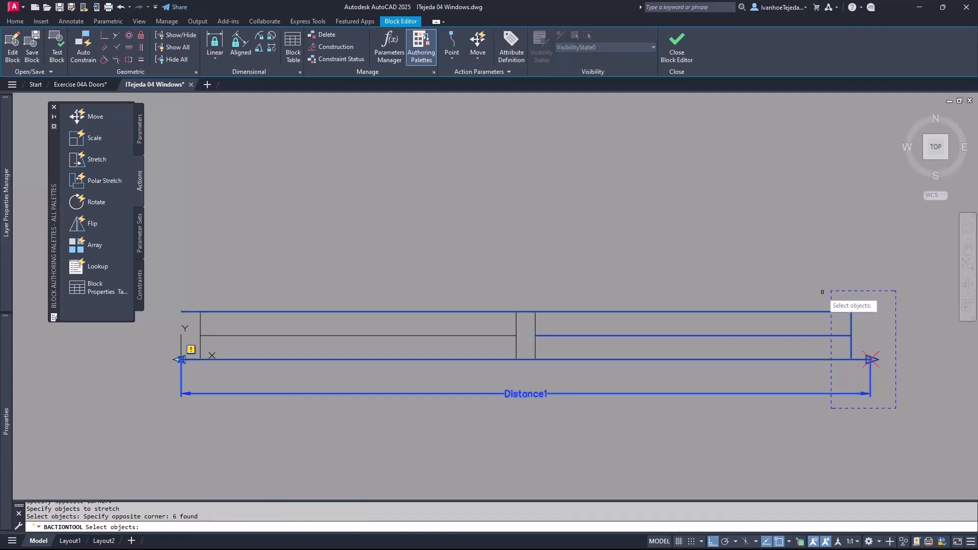
key("Return")
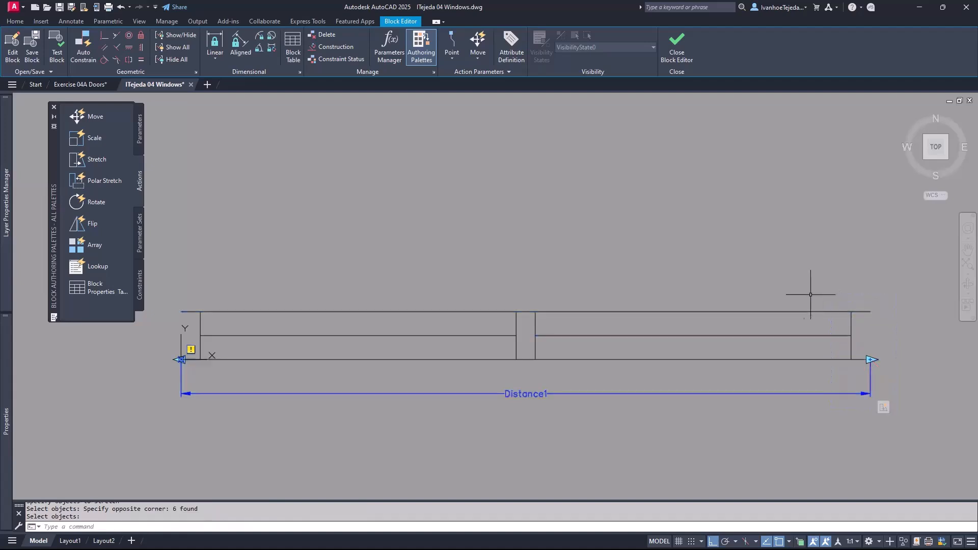
- Test Window Double by stretching it wider then shorter, then close the test window
left_click(61, 58)
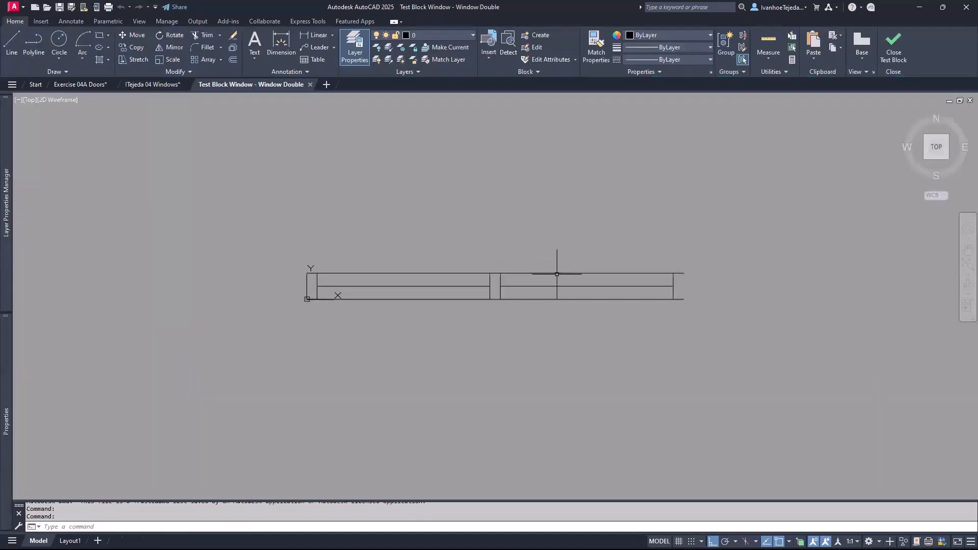
left_click(557, 274)
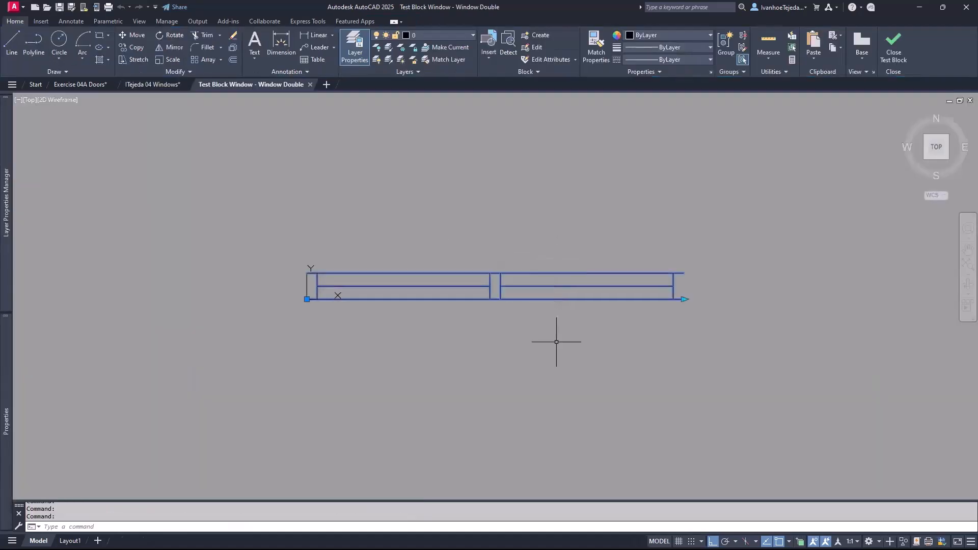
left_click(684, 299)
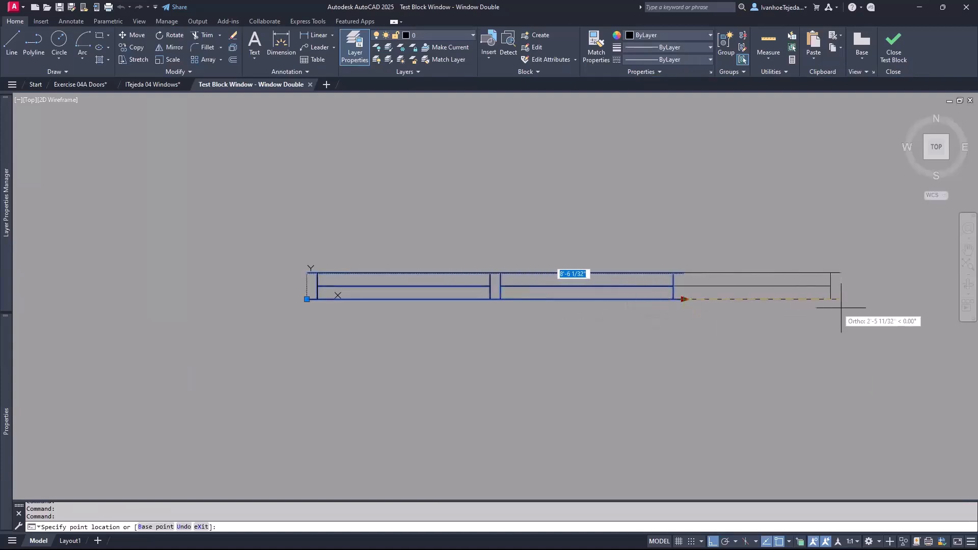
left_click(864, 309)
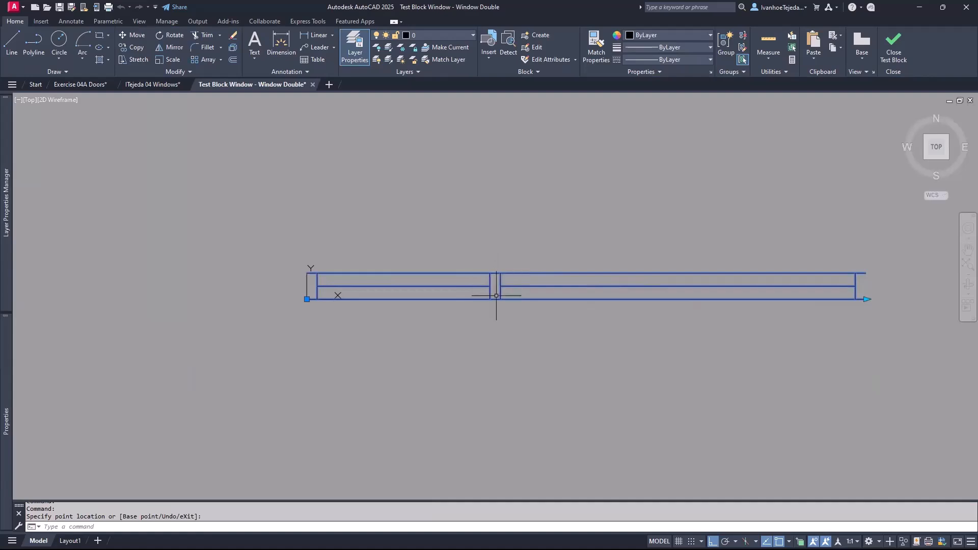
left_click(866, 299)
left_click(463, 326)
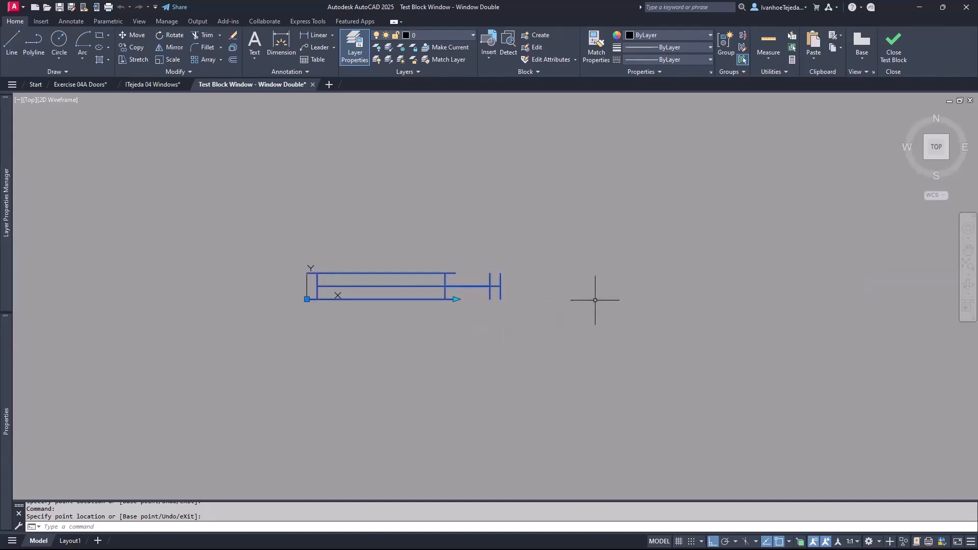
left_click(892, 53)
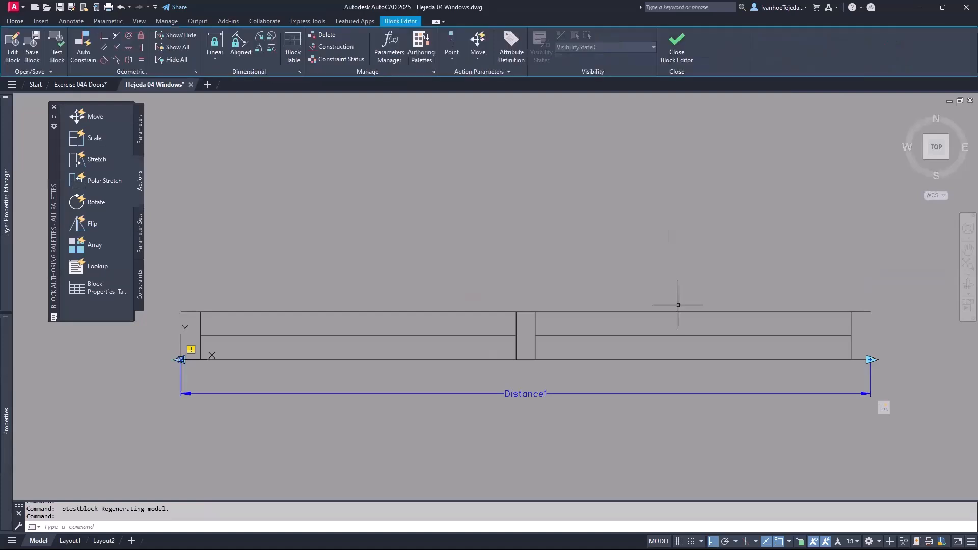
- Set Distance1 to Increment type: 4" steps, 4' minimum, 8' maximum, then close the Block Editor
left_click(629, 394)
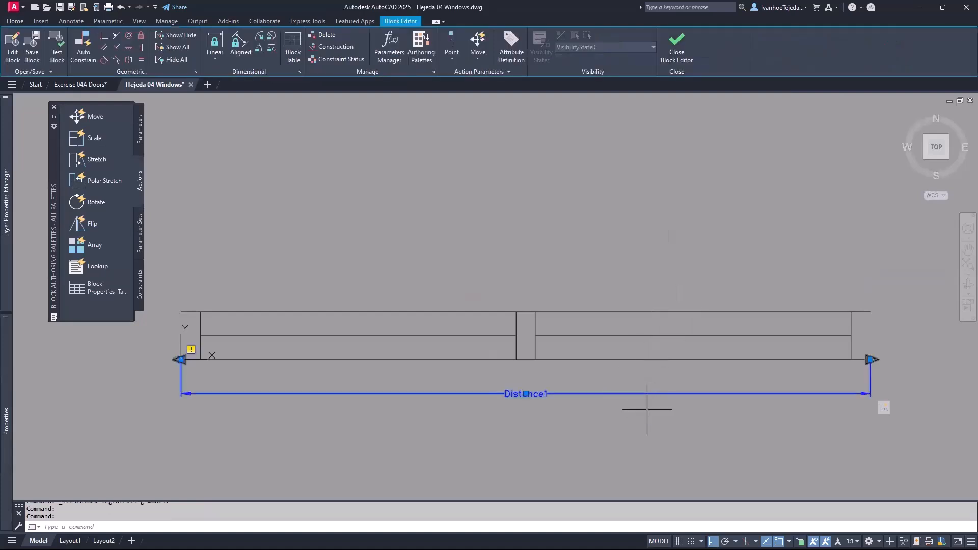
mouse_move(4, 412)
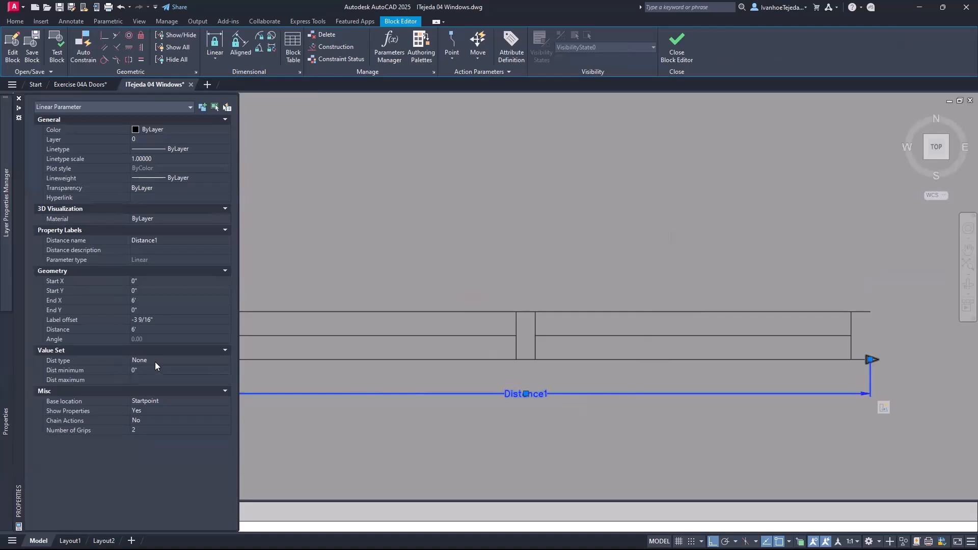
left_click(226, 362)
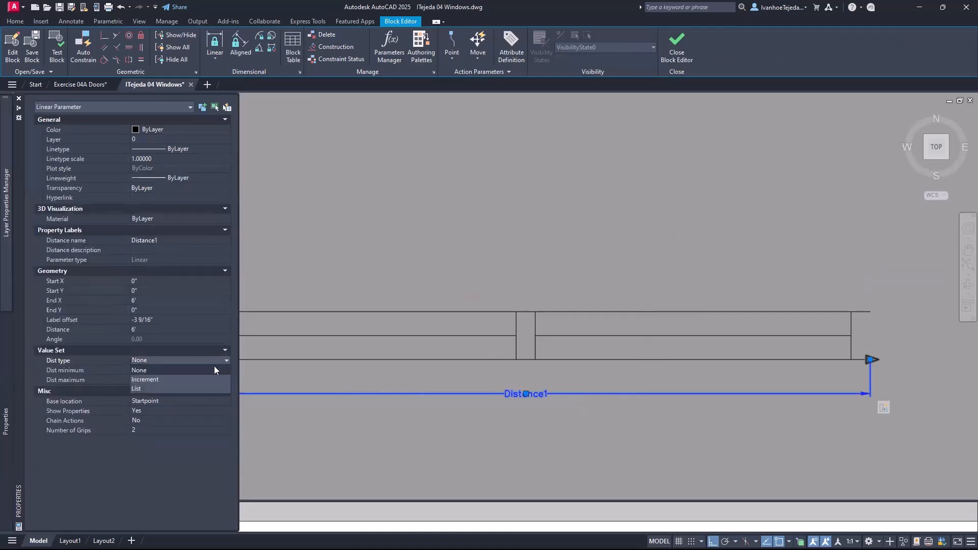
left_click(154, 378)
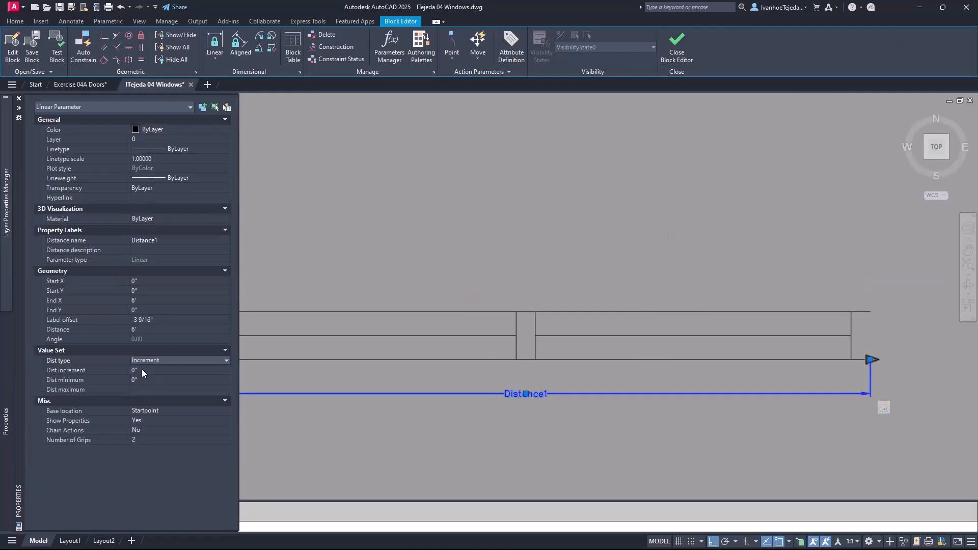
left_click(153, 371)
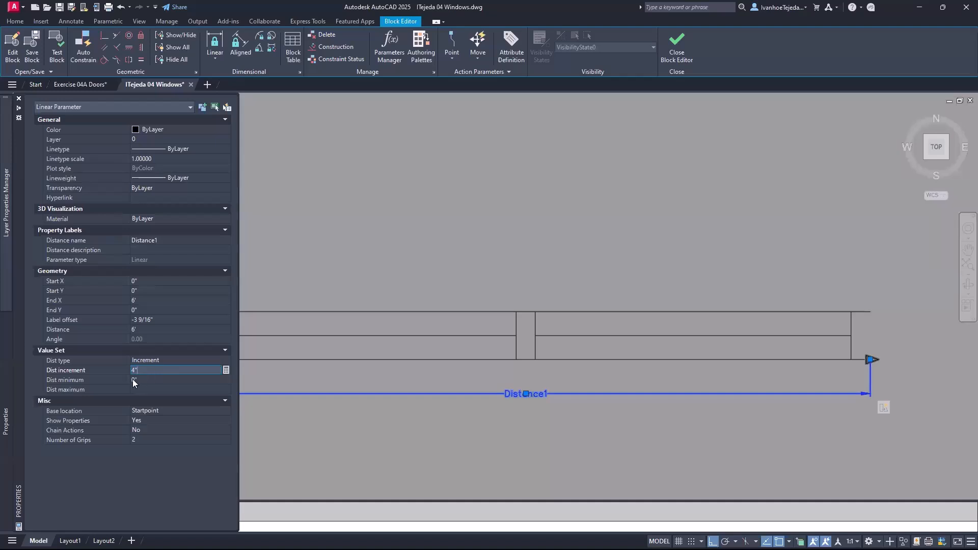
left_click(140, 380)
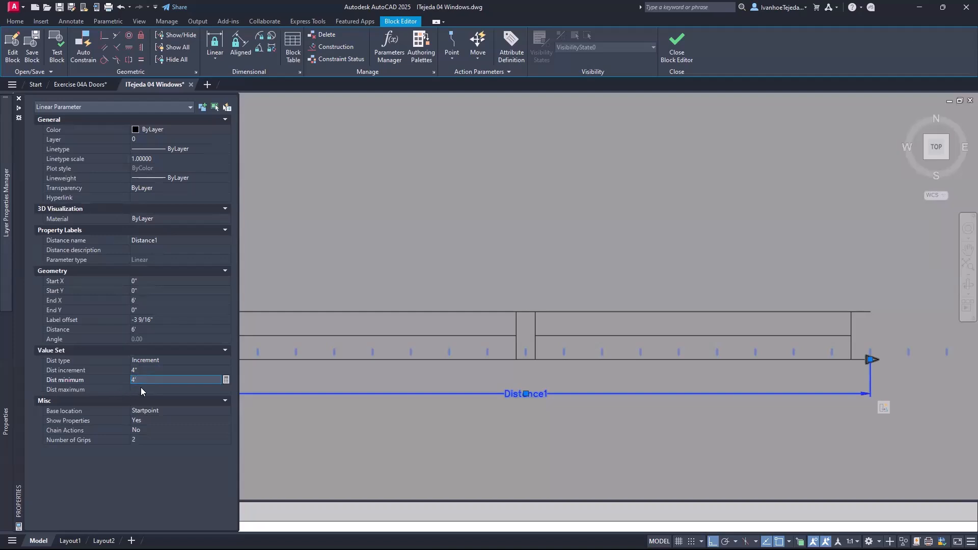
left_click(142, 389)
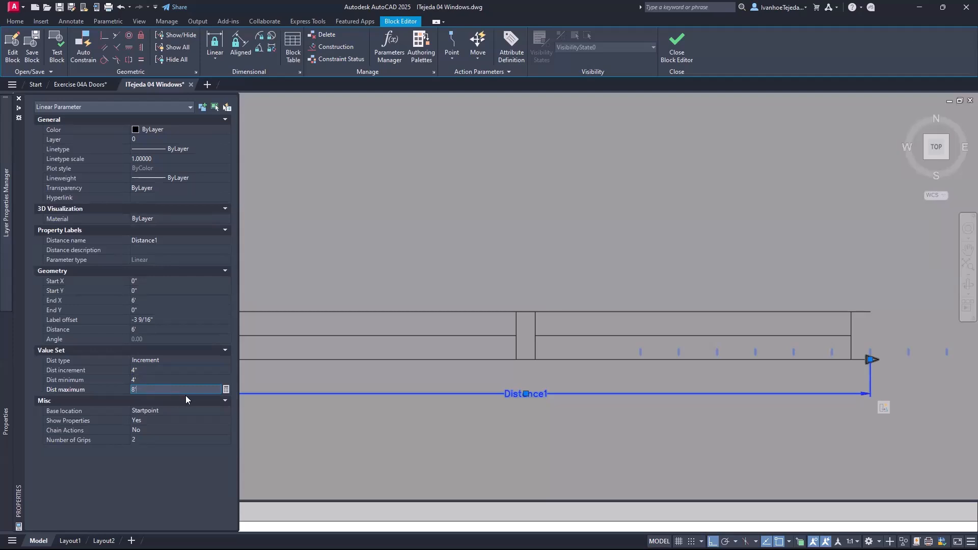
key("Return")
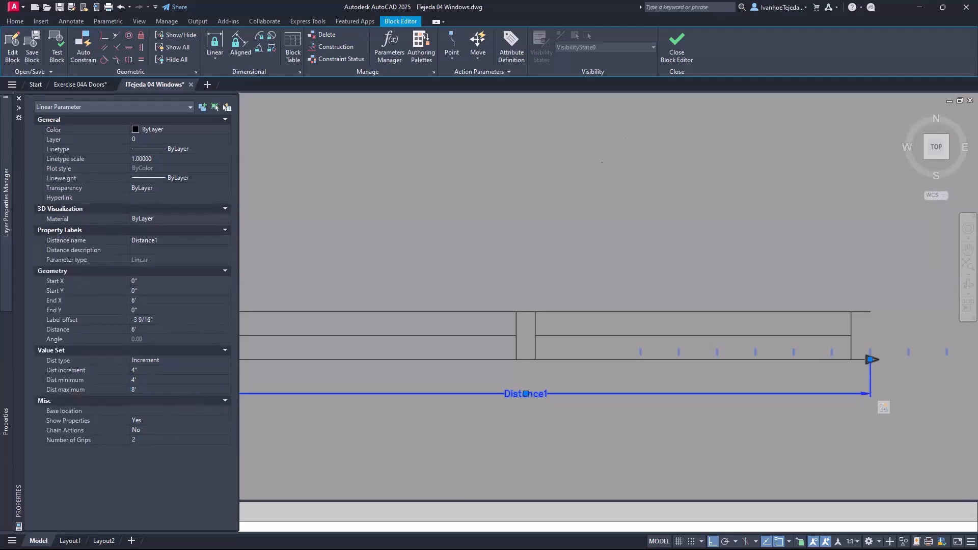
left_click(679, 51)
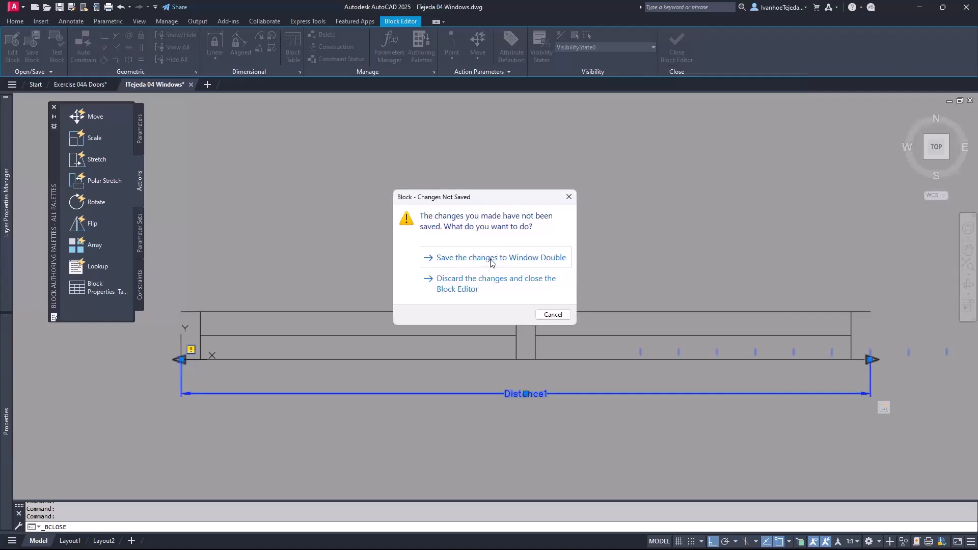
- Save the Window Double changes and stretch the window shorter from its right grip
left_click(492, 259)
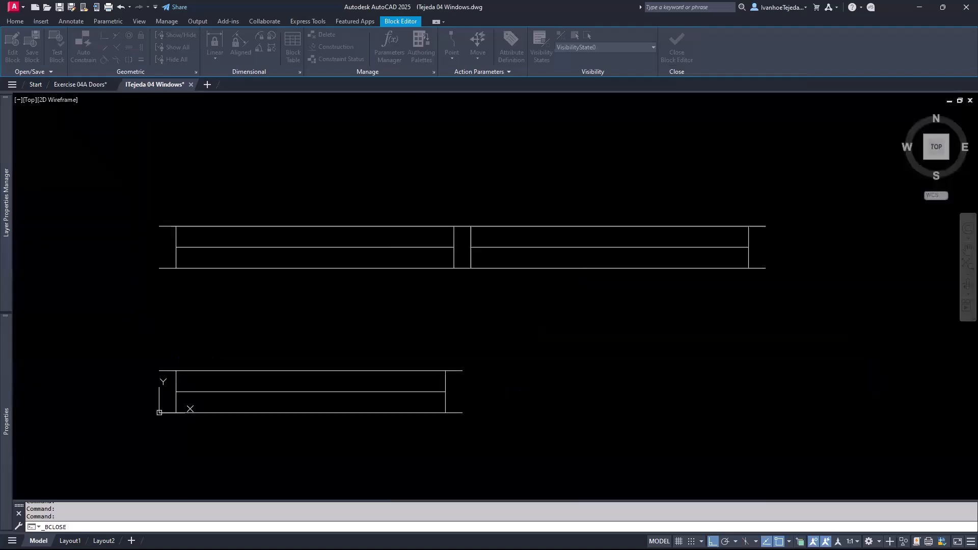
left_click(492, 269)
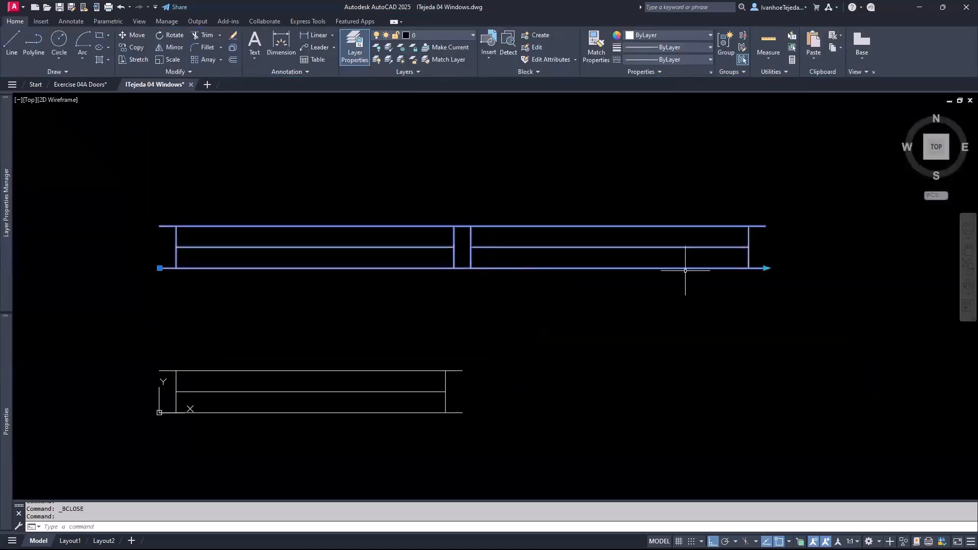
left_click(765, 268)
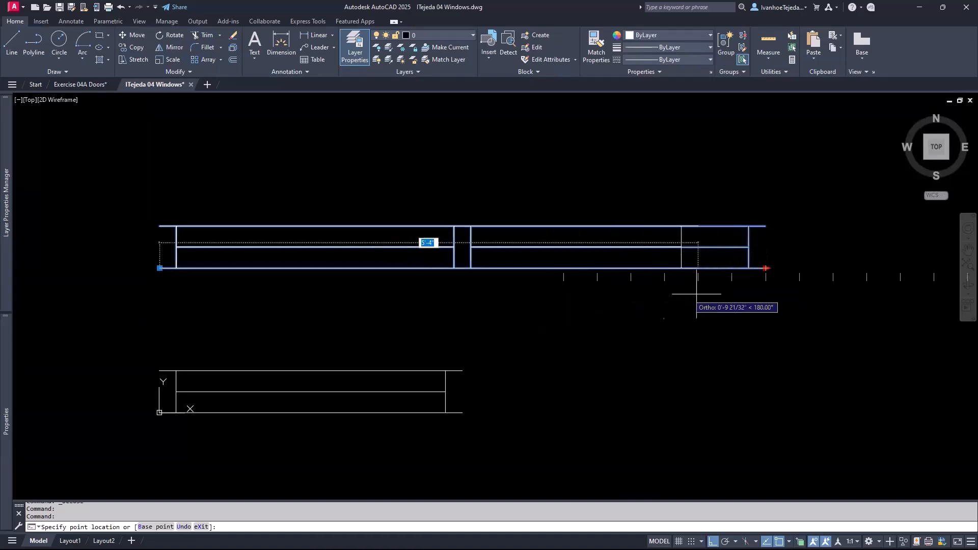
left_click(621, 306)
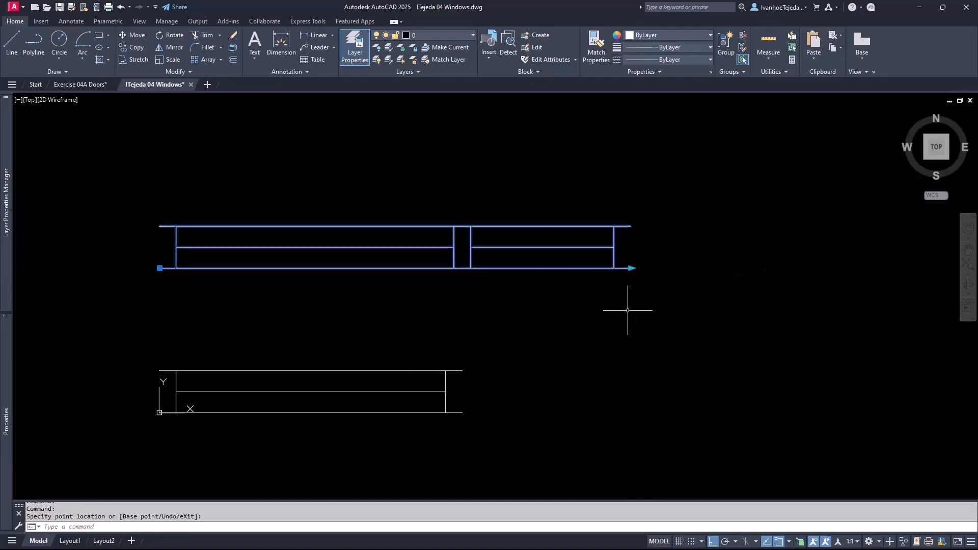
- Stretch the window's right end back out to the right, making it longer
middle_click_drag(666, 328, 507, 332)
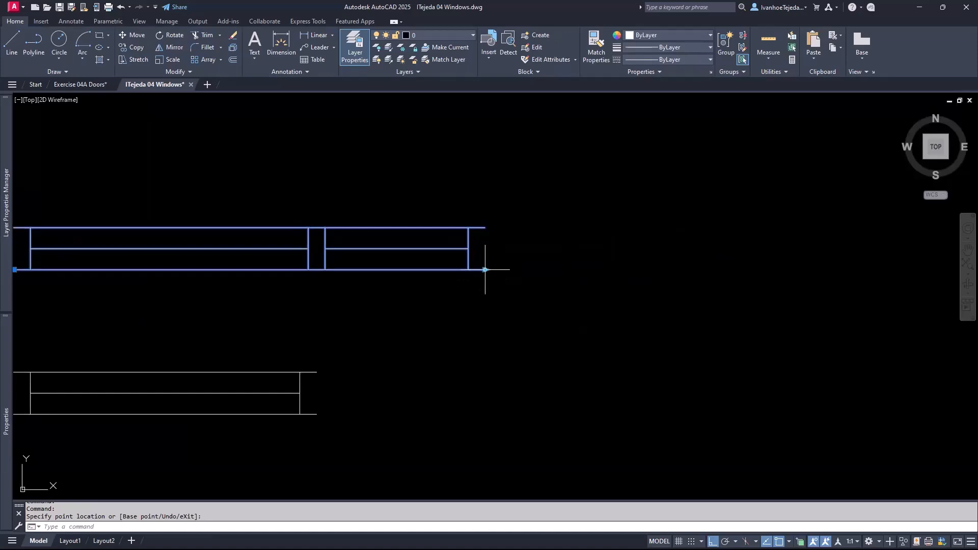
left_click(485, 270)
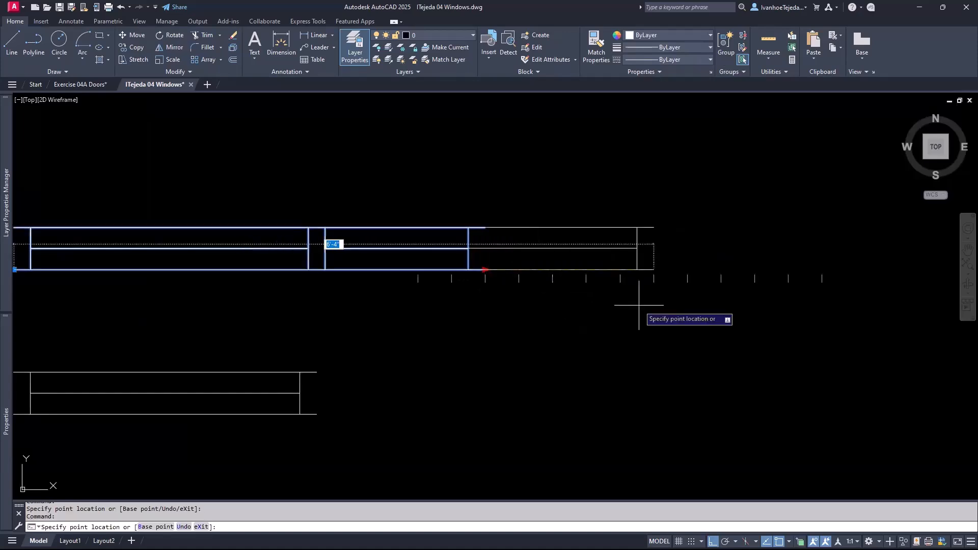
left_click(774, 318)
middle_click_drag(507, 332, 651, 349)
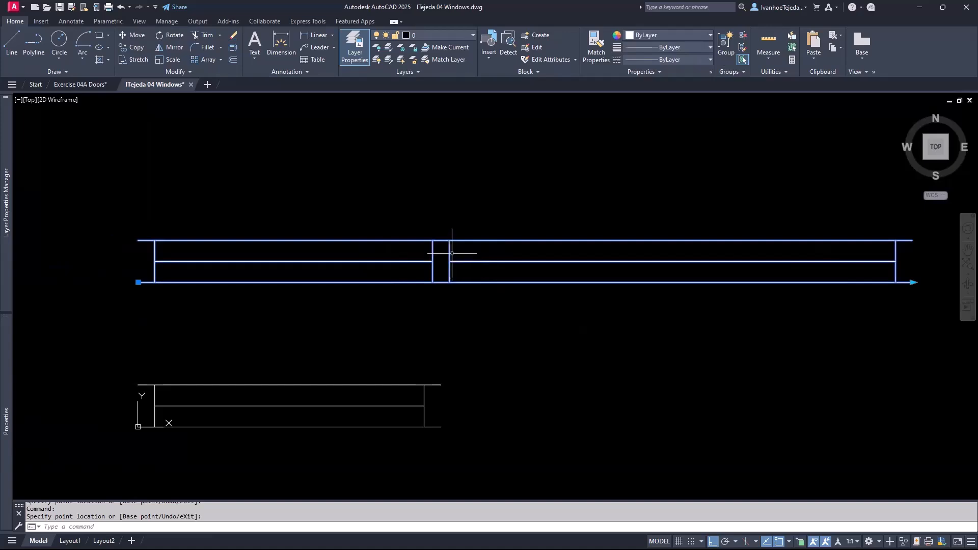
- Reopen Window Double in the Block Editor and start a Stretch action on the Distance1 parameter
right_click(405, 239)
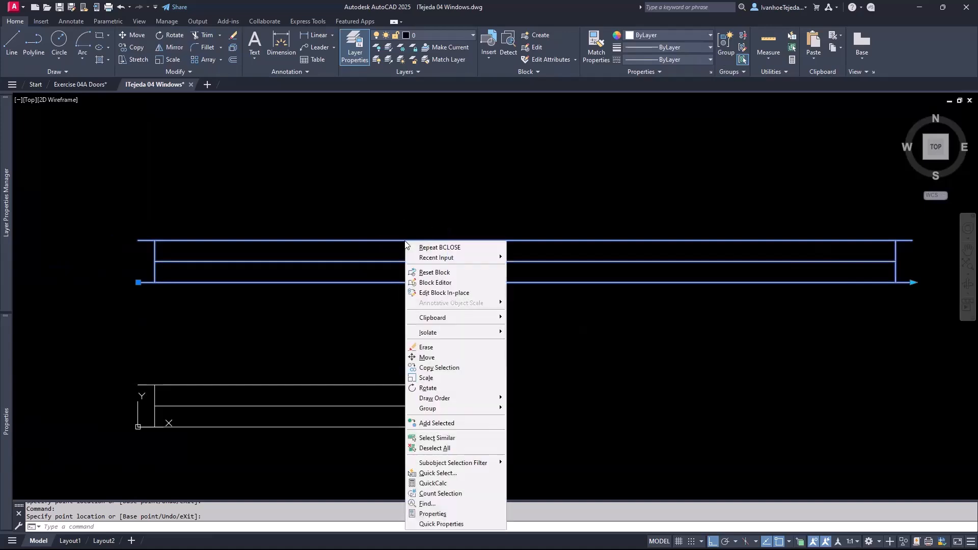
left_click(436, 283)
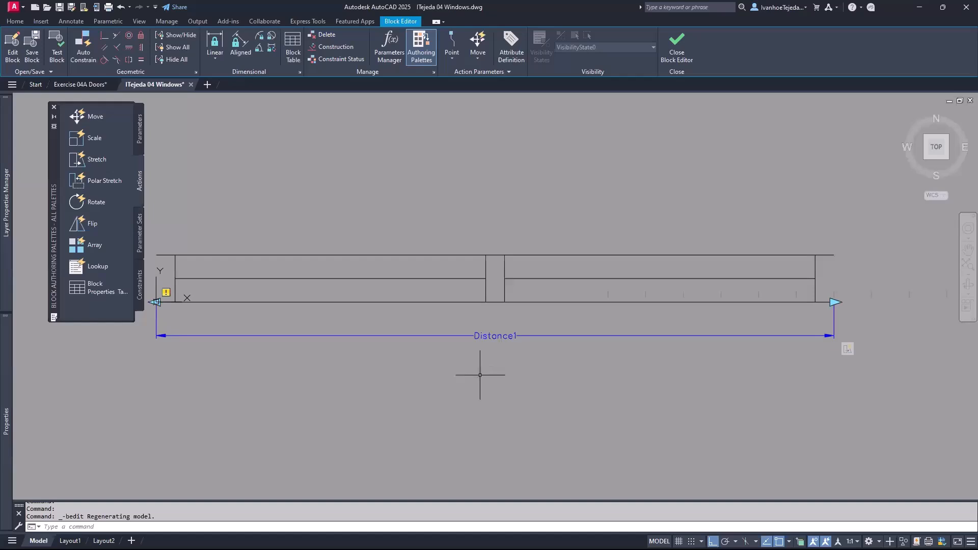
left_click(78, 159)
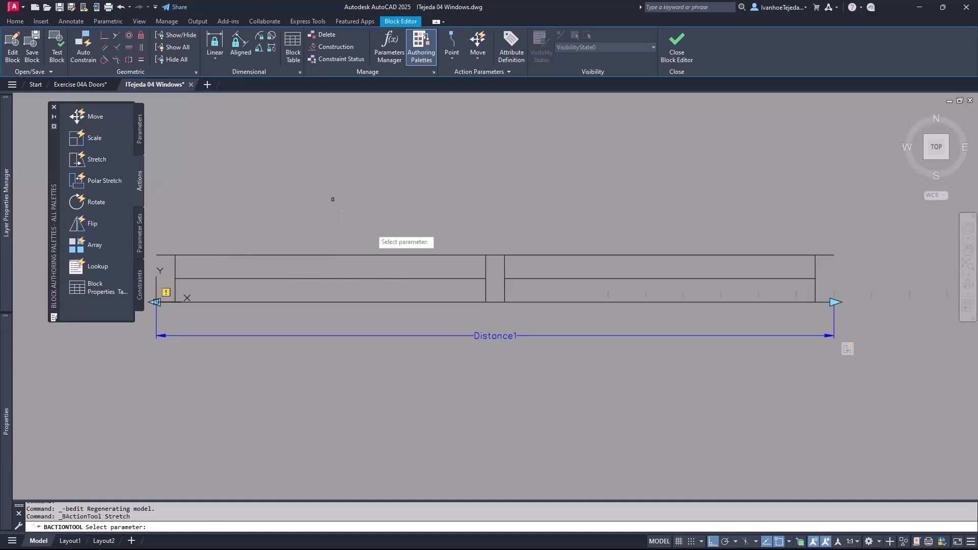
left_click(449, 335)
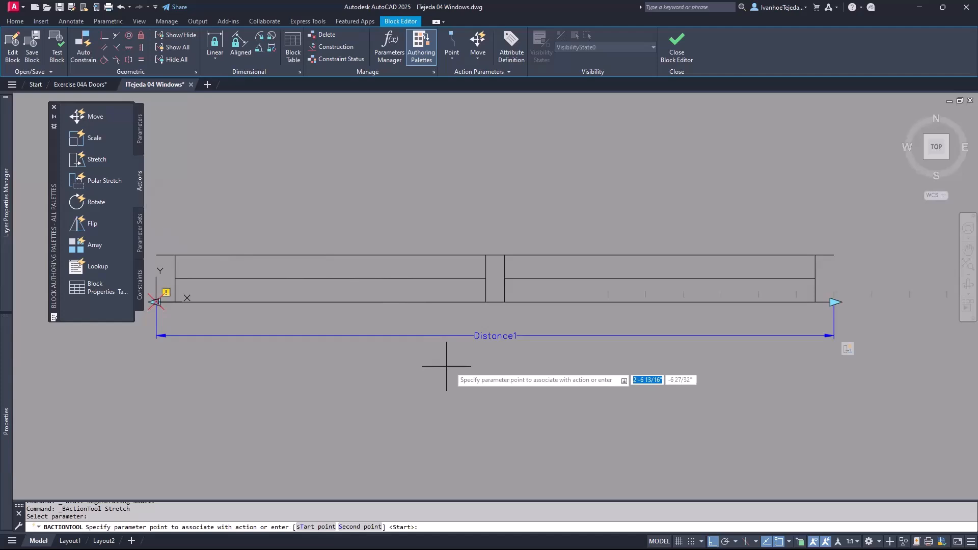
- Tie the stretch to Distance1's right end, framing the centre mullion and excluding its top and bottom lines
left_click(834, 301)
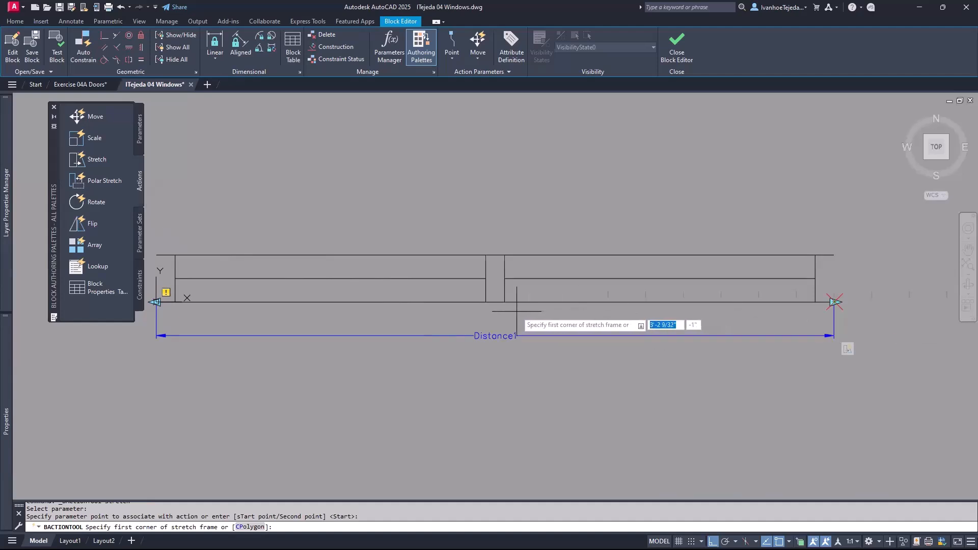
left_click(519, 241)
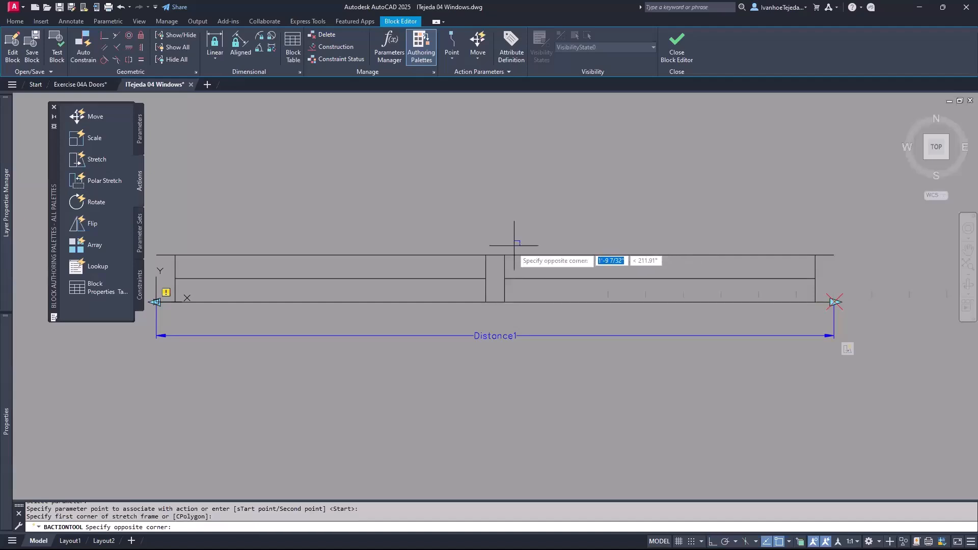
left_click(475, 313)
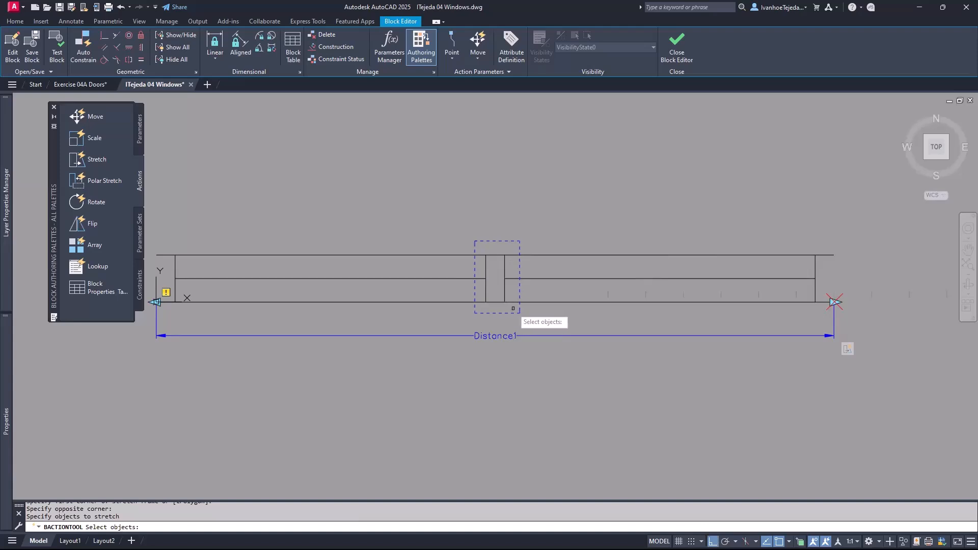
left_click(513, 308)
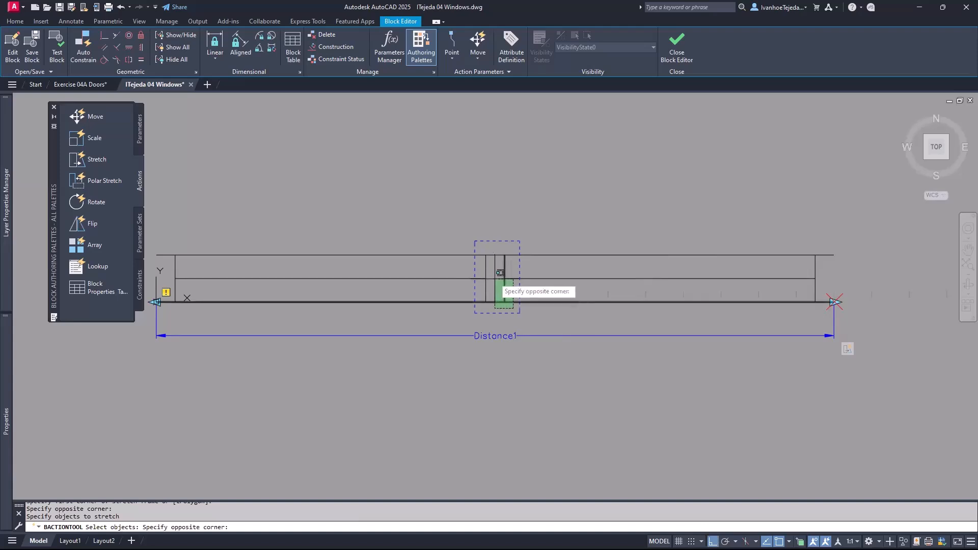
left_click(483, 251)
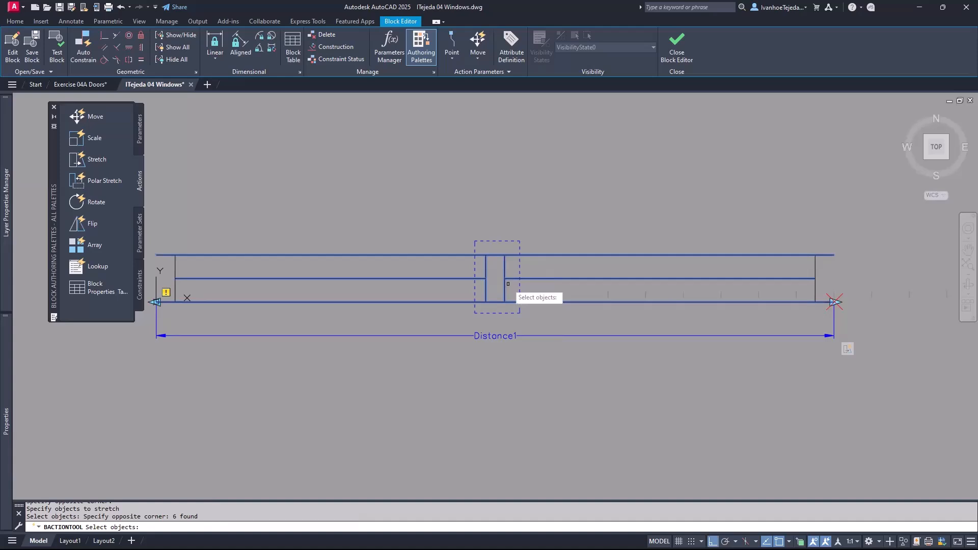
left_click(496, 255, "shift")
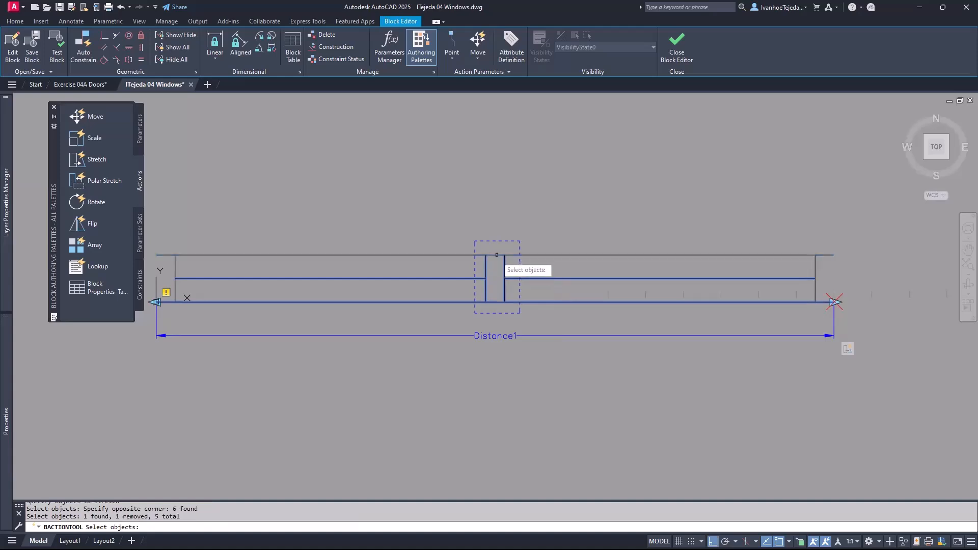
left_click(495, 302, "shift")
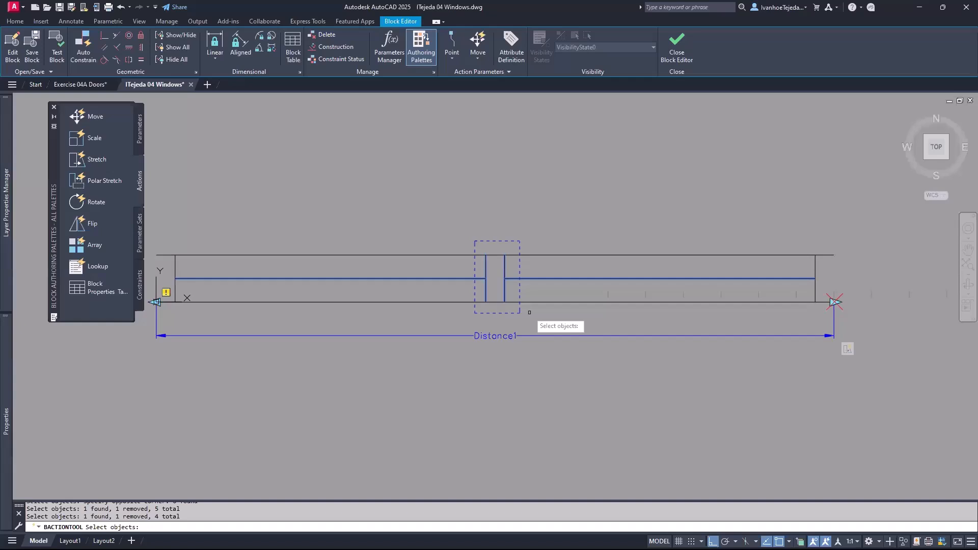
key("Return")
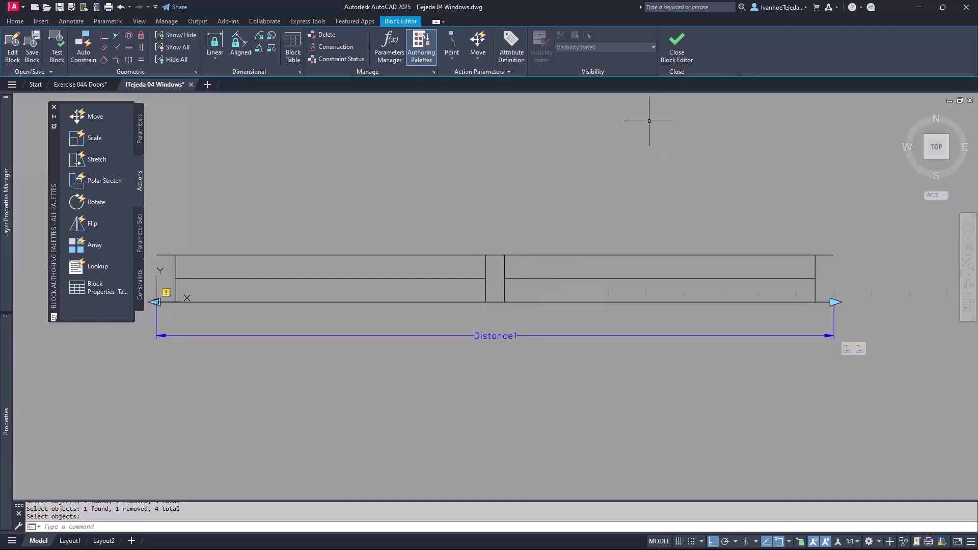
- Close the Block Editor saving Window Double's changes, and select the upper window block
left_click(677, 51)
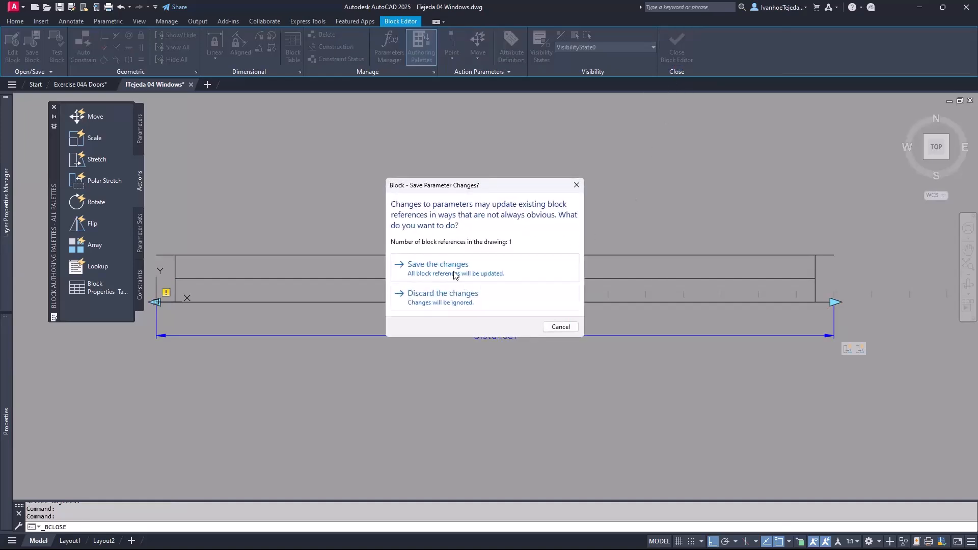
left_click(477, 272)
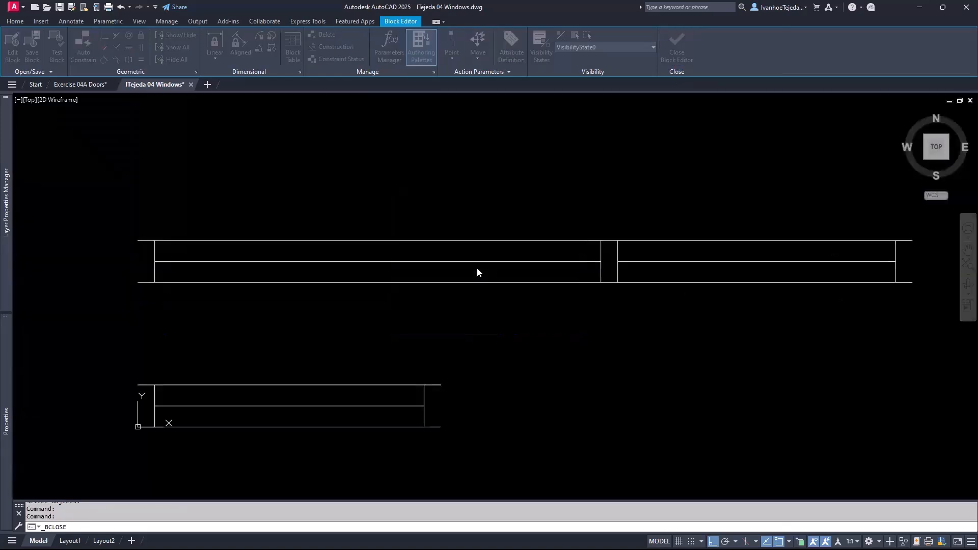
left_click(660, 277)
left_click(652, 290)
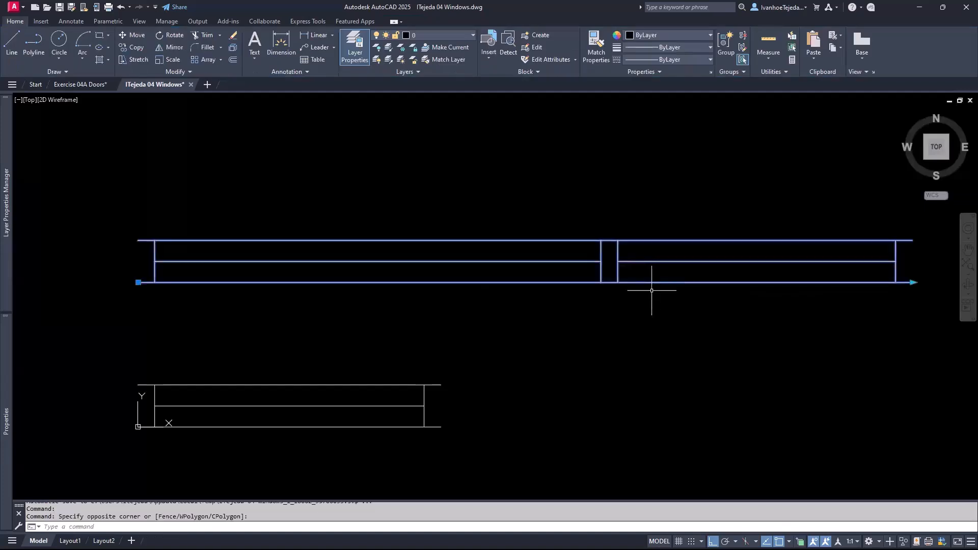
- Stretch the upper window shorter from its right grip, then reopen it in the Block Editor
left_click(913, 283)
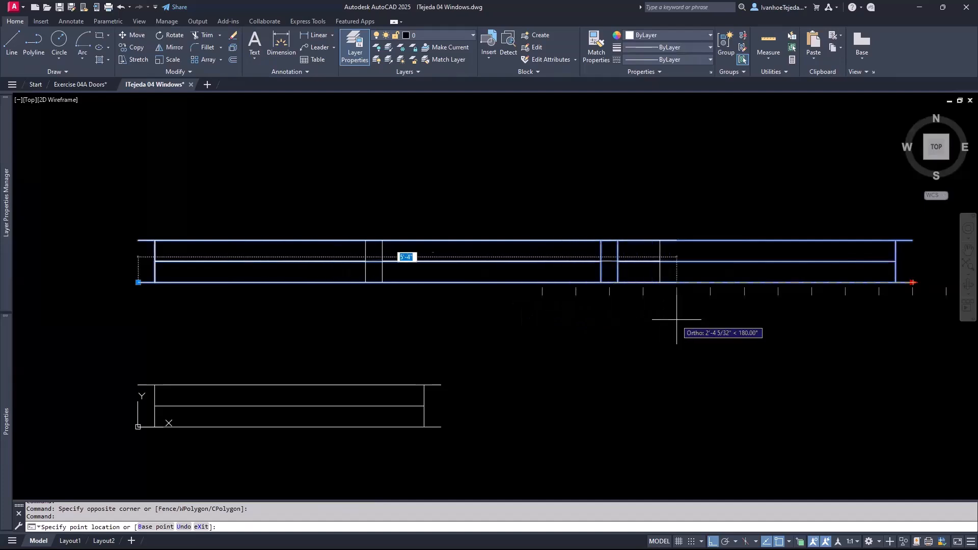
left_click(577, 320)
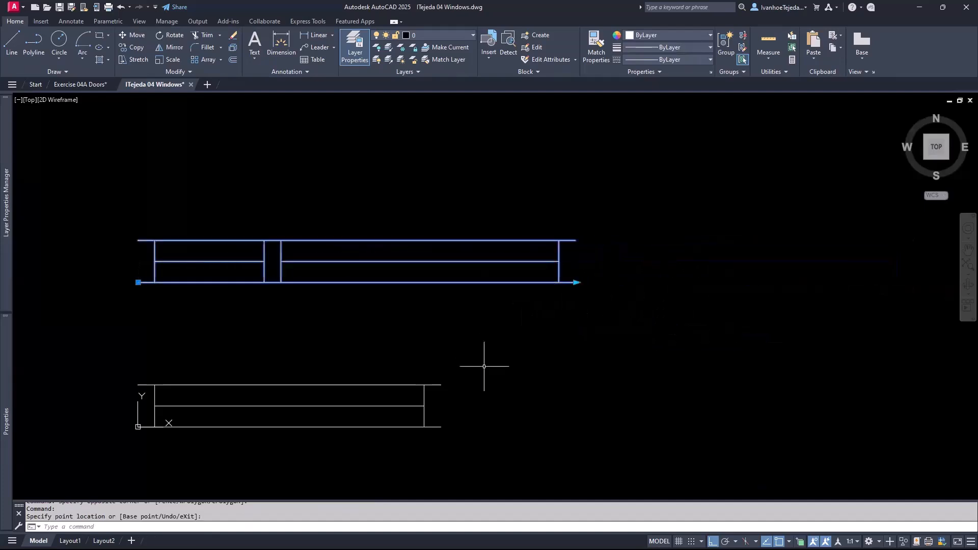
right_click(308, 283)
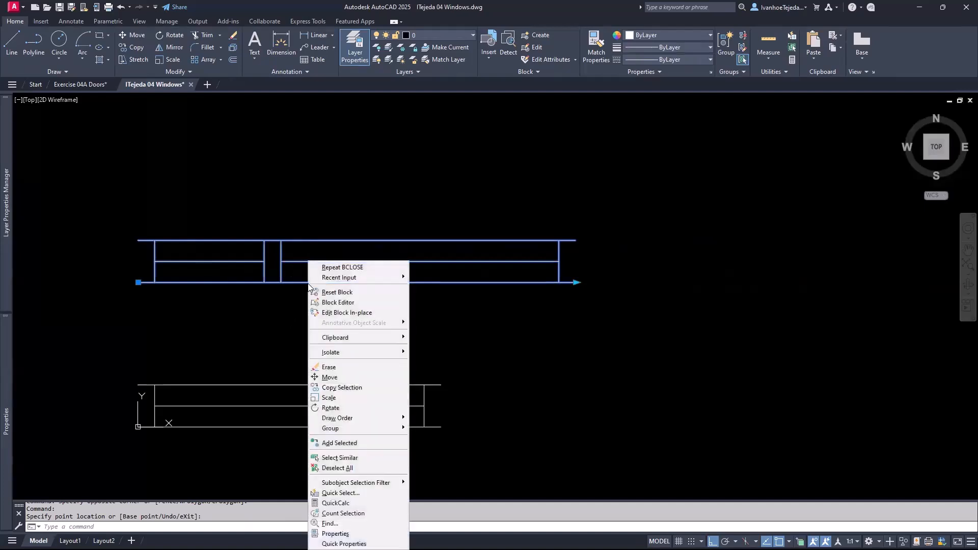
left_click(339, 302)
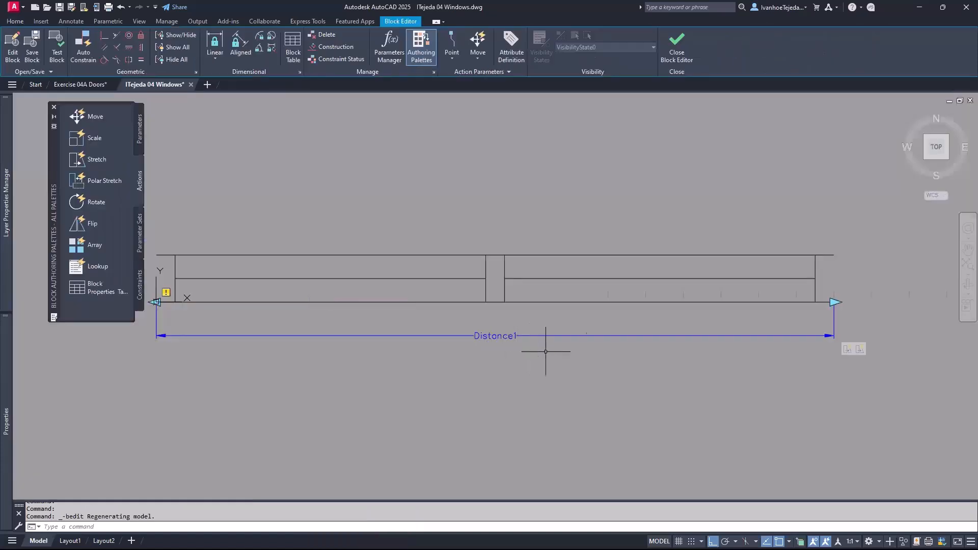
- Give the Stretch1 action a distance multiplier of 0.5
left_click(860, 350)
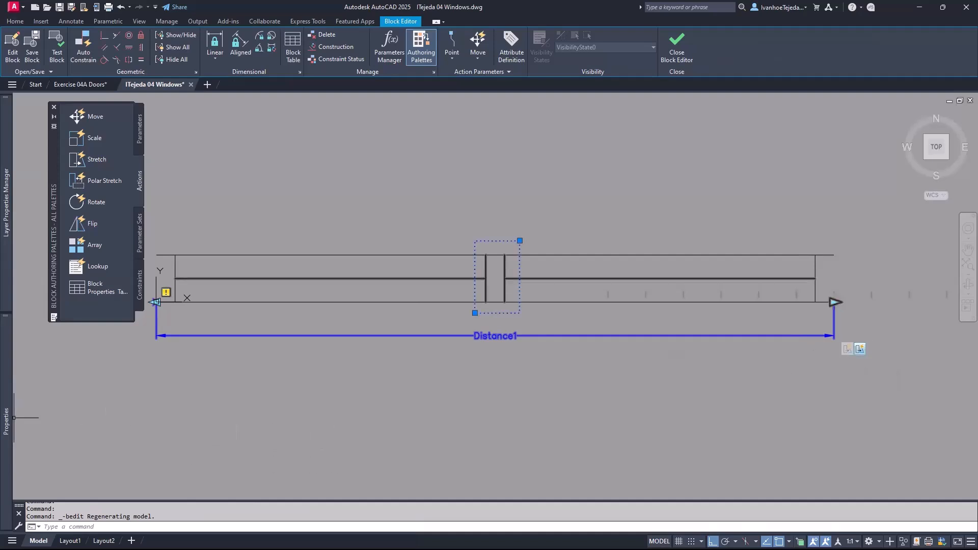
mouse_move(8, 436)
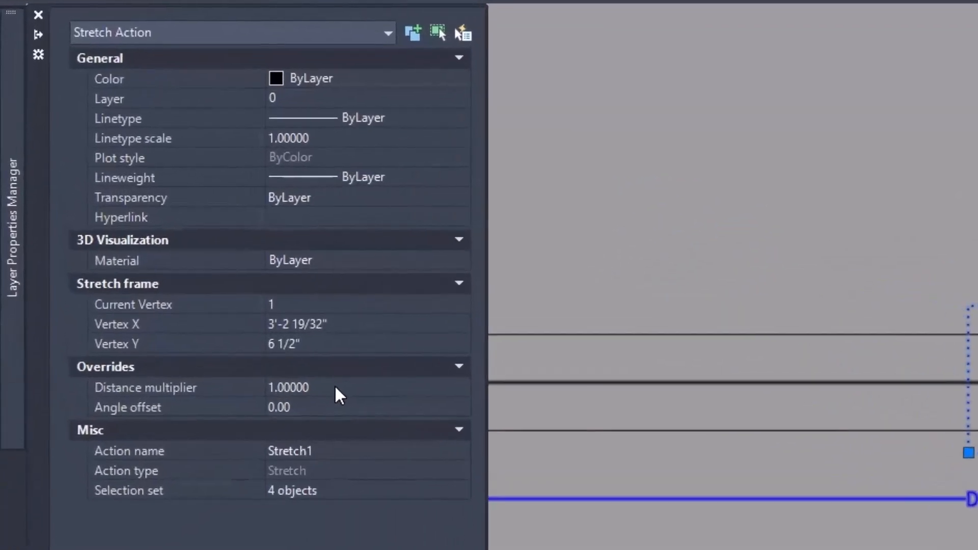
left_click(329, 394)
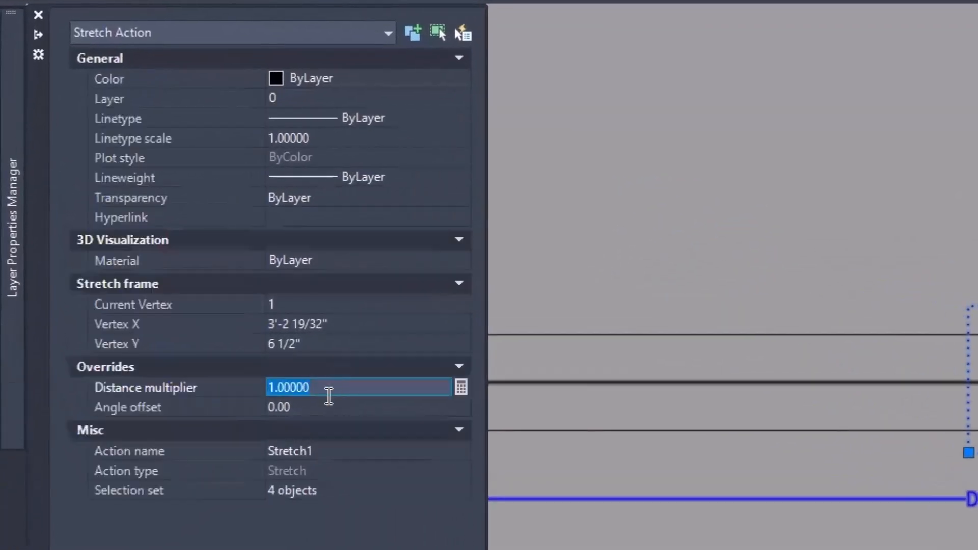
type(".")
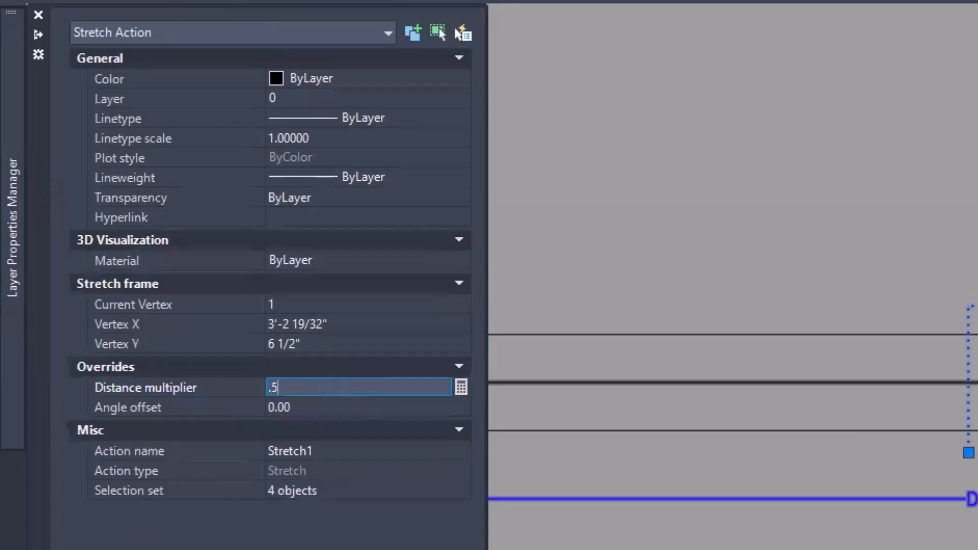
type("5")
left_click(327, 402)
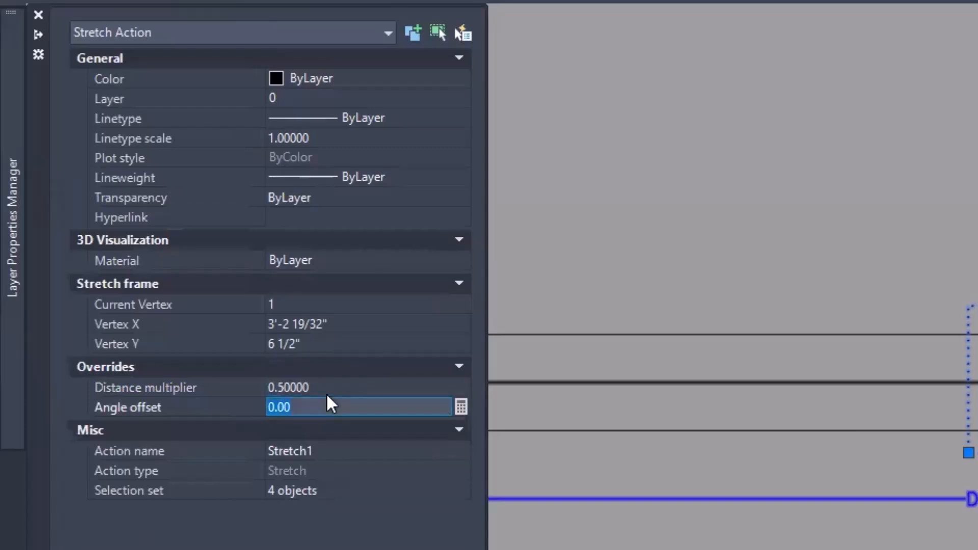
key("ctrl+1")
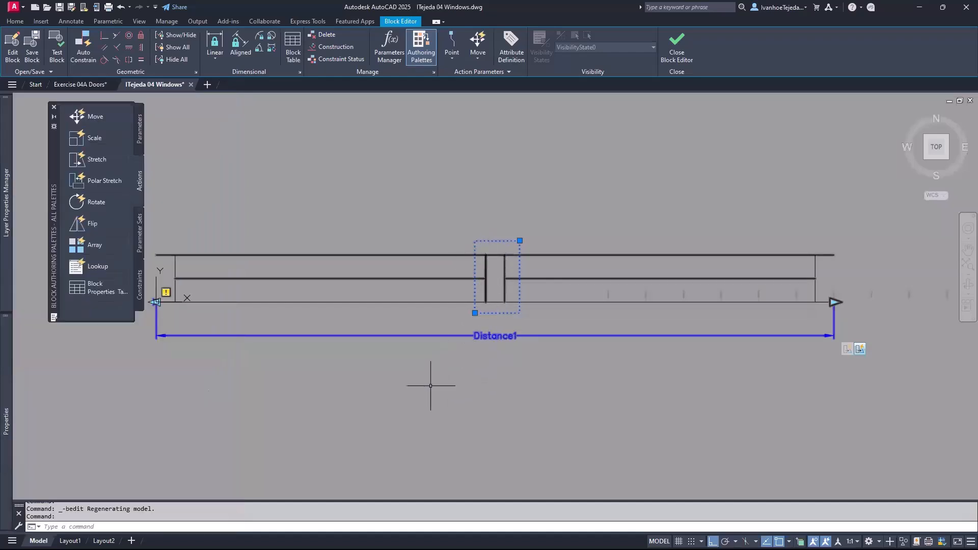
- Close the Block Editor saving Window Double, and select the upper window block
mouse_move(6, 432)
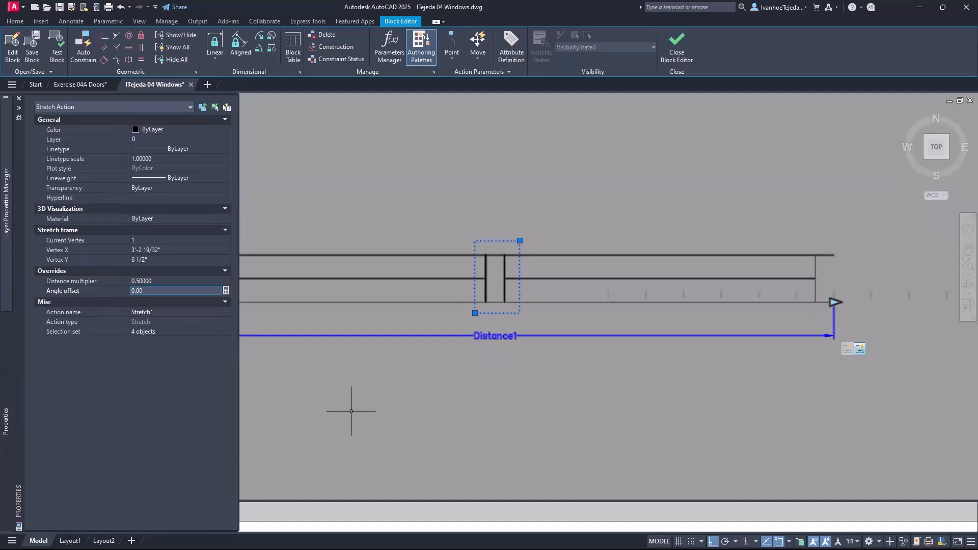
key("Escape")
key("Escape")
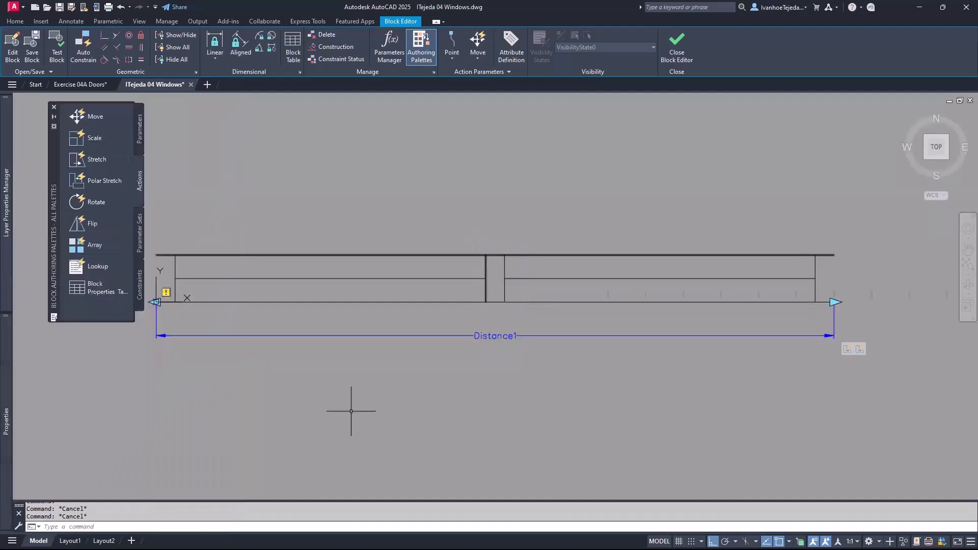
left_click(676, 45)
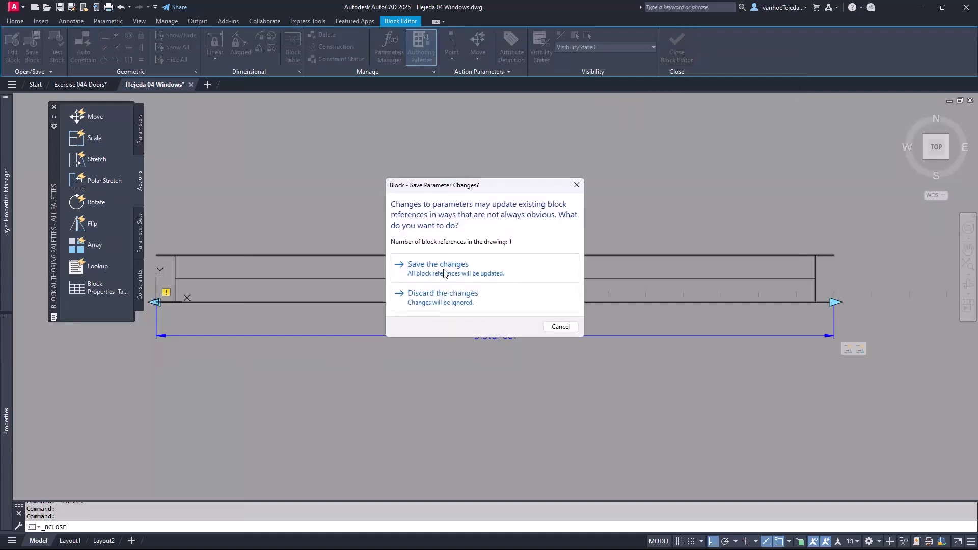
left_click(443, 274)
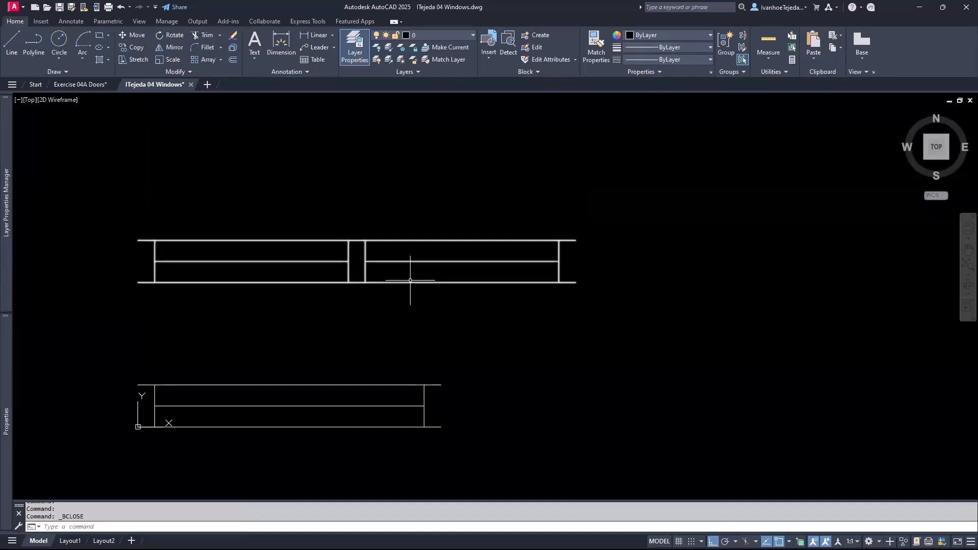
left_click(410, 280)
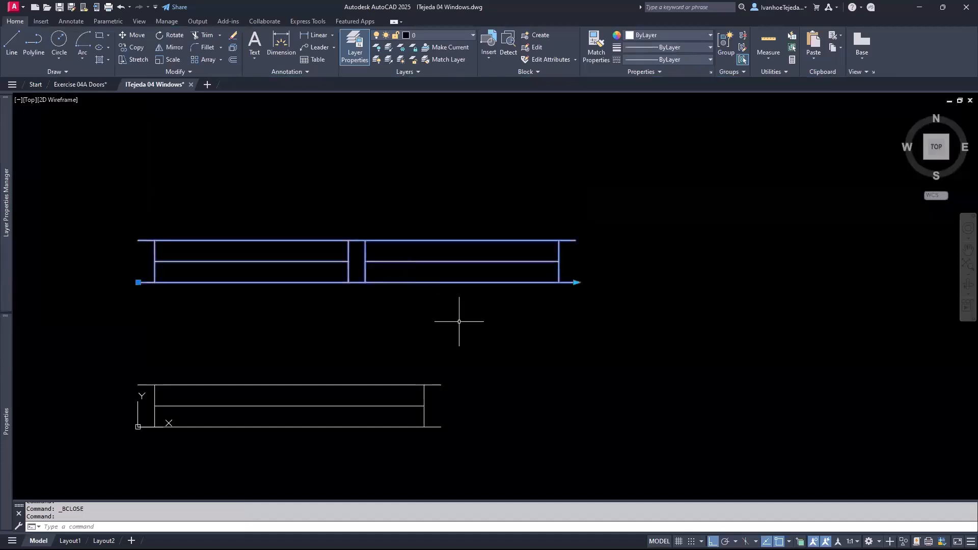
- Stretch the upper window down to 4' overall and check it with Quick Measure
left_click(576, 282)
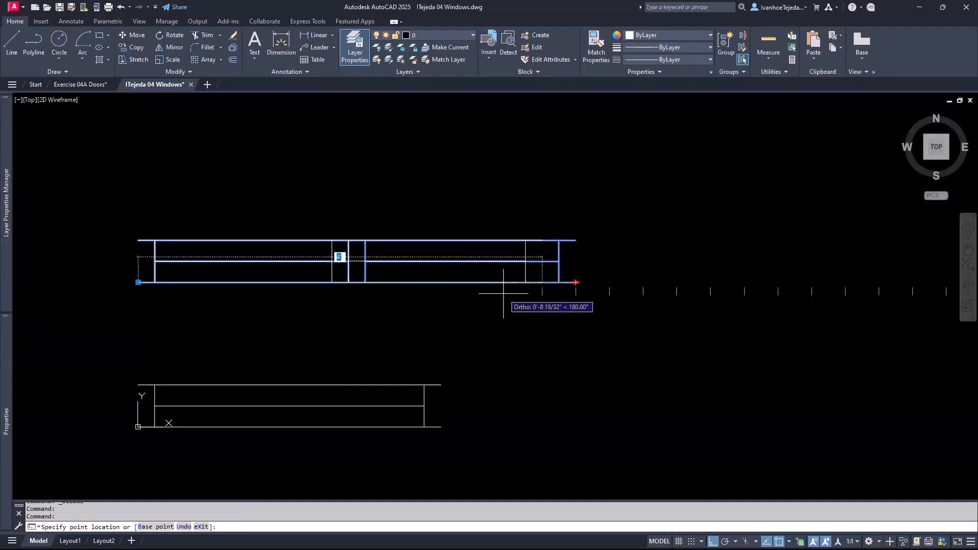
left_click(504, 301)
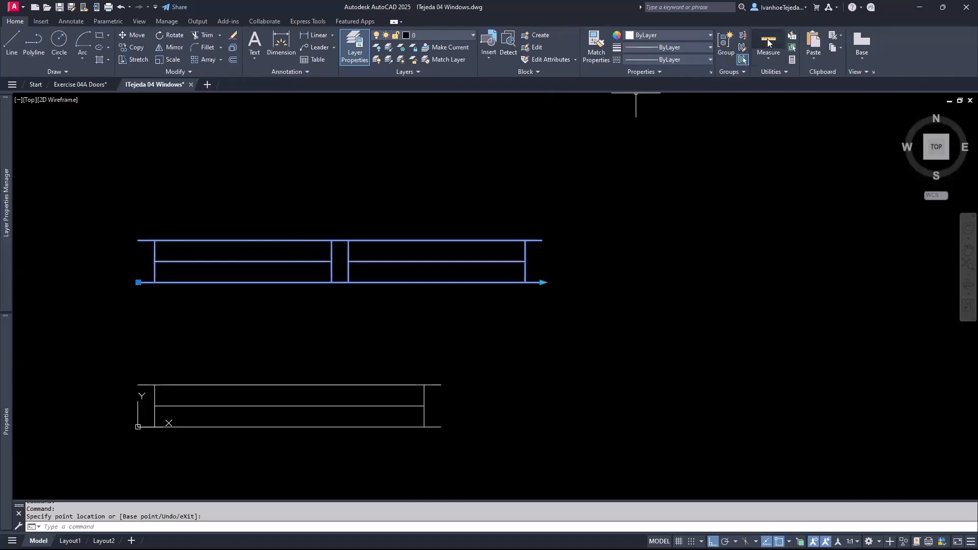
left_click(763, 49)
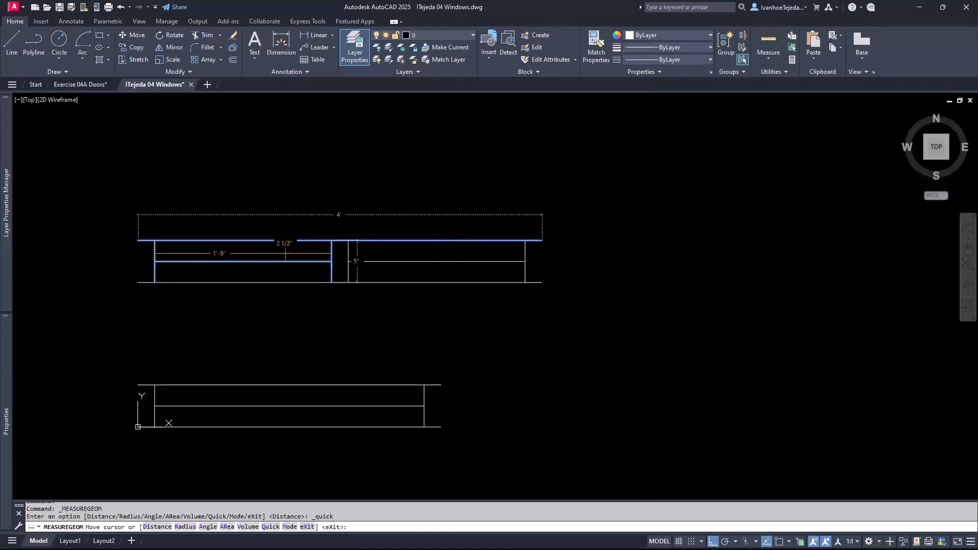
key("Escape")
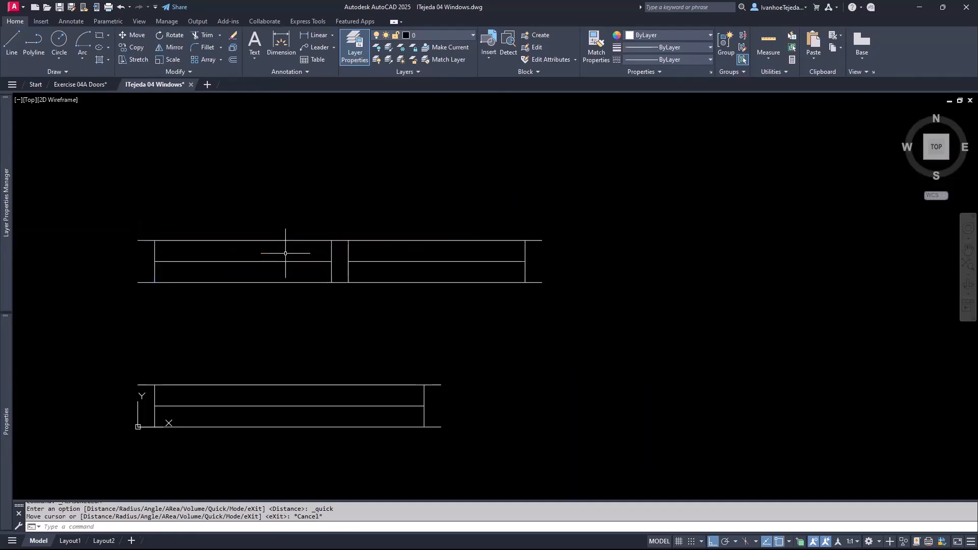
- Stretch the upper window longer to the right and measure the result
left_click(438, 283)
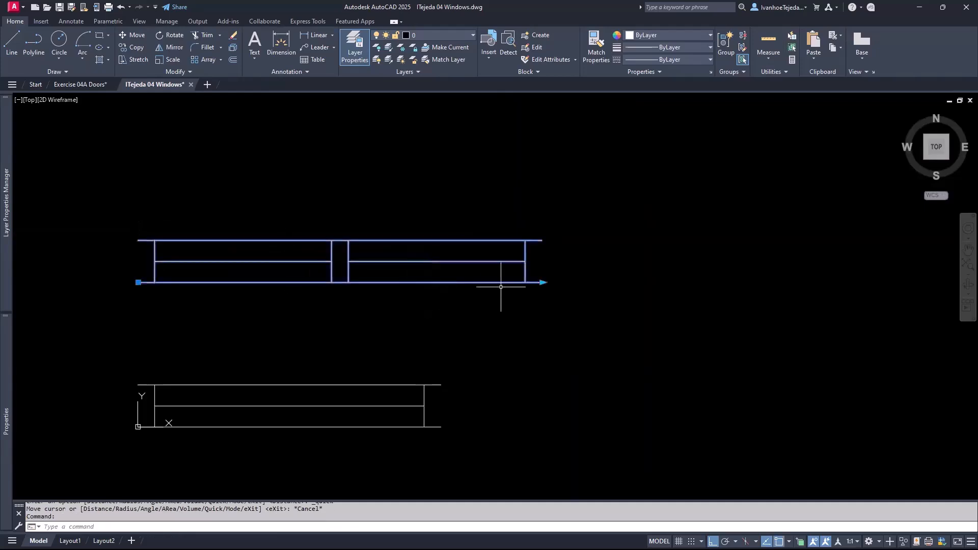
left_click(541, 282)
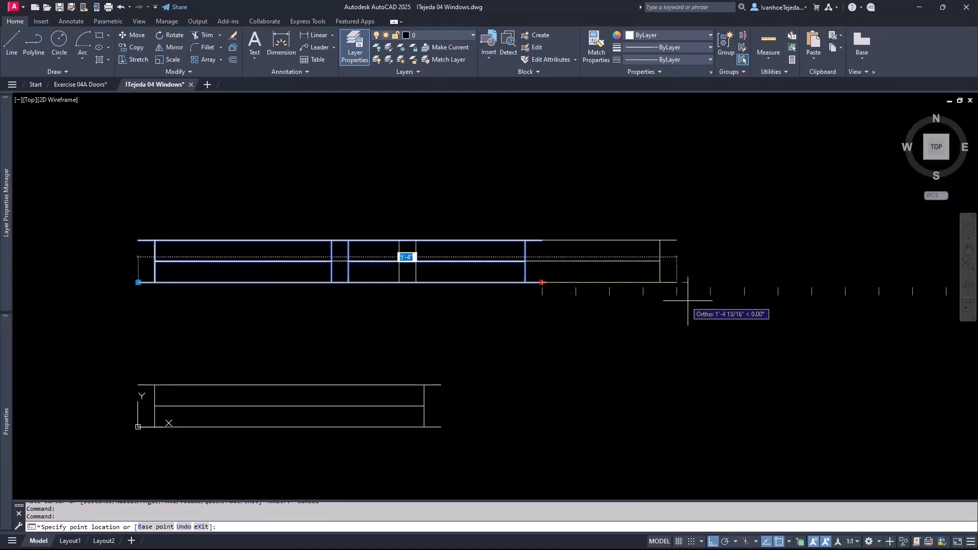
left_click(810, 293)
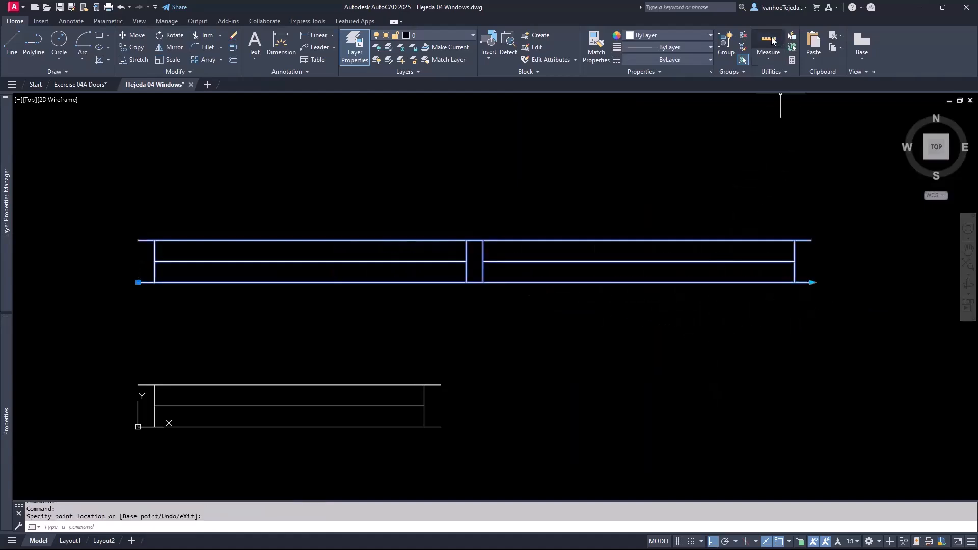
left_click(771, 43)
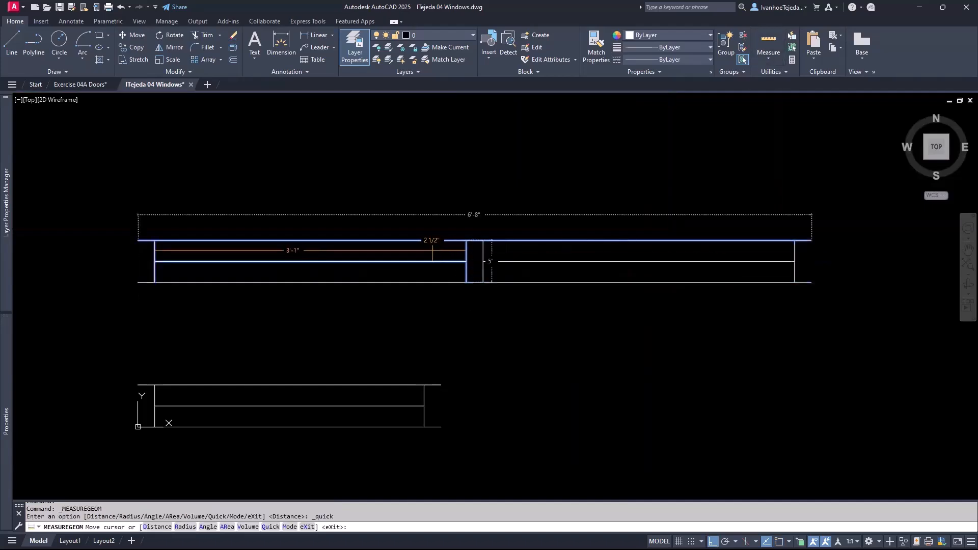
key("Escape")
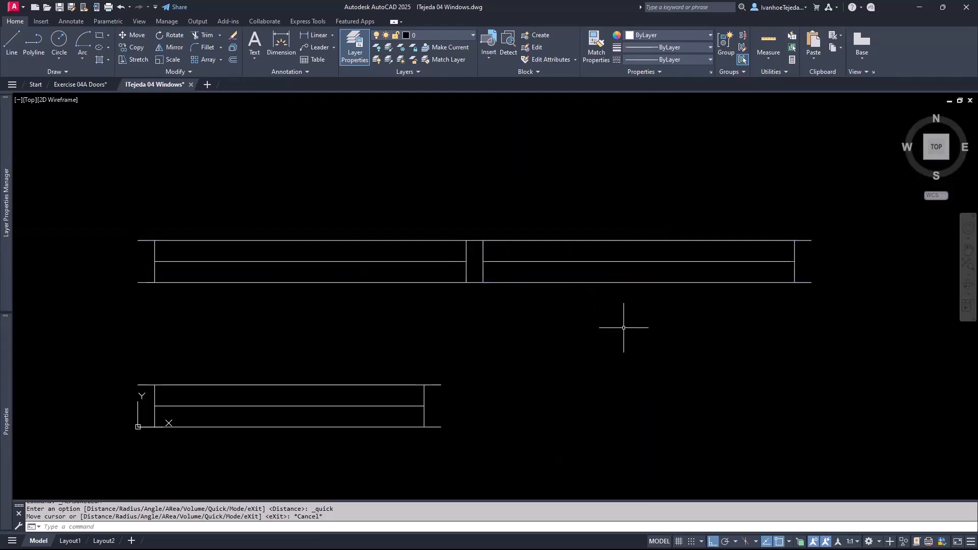
- Stretch the upper window shorter again, undo that stretch, and reselect the block
mouse_move(614, 325)
middle_mouse_down()
mouse_move(517, 317)
mouse_move(535, 316)
middle_mouse_up()
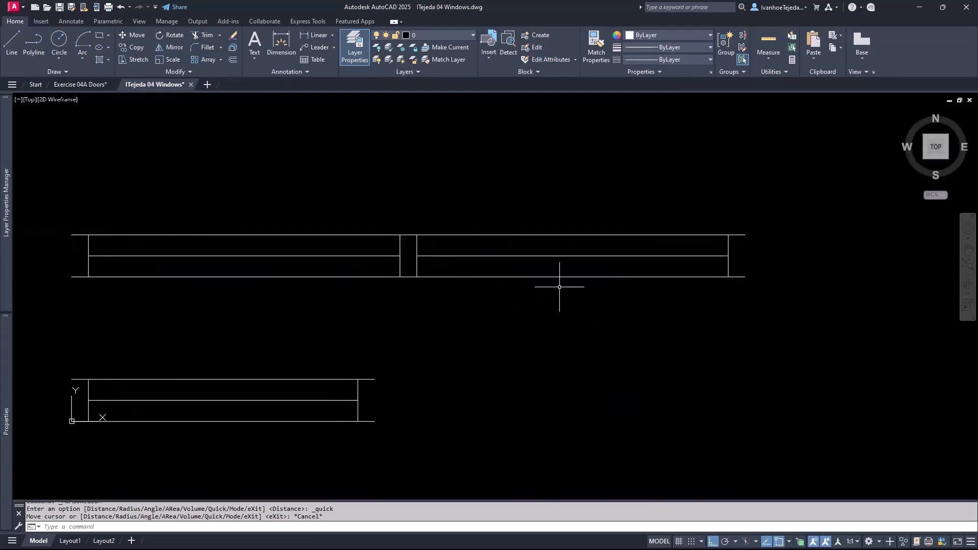
left_click(564, 277)
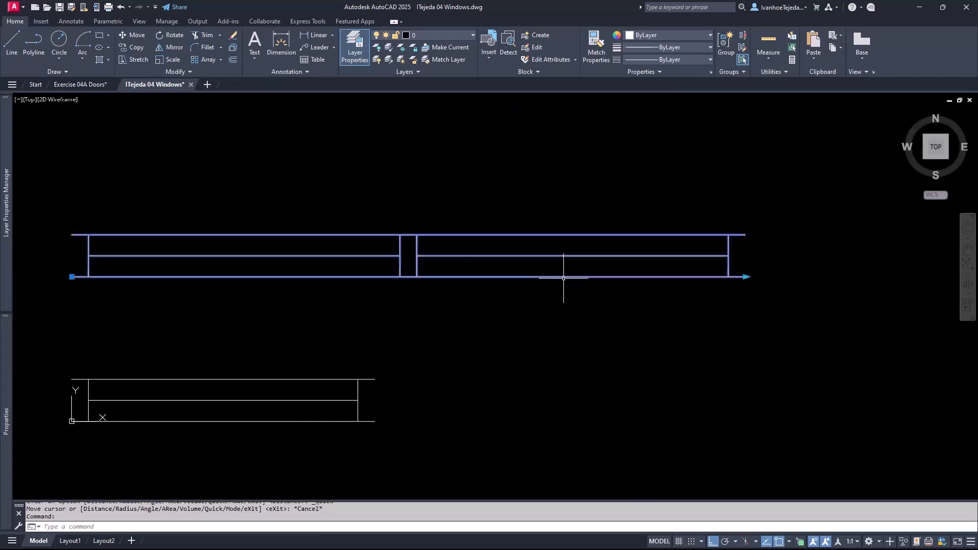
left_click(746, 277)
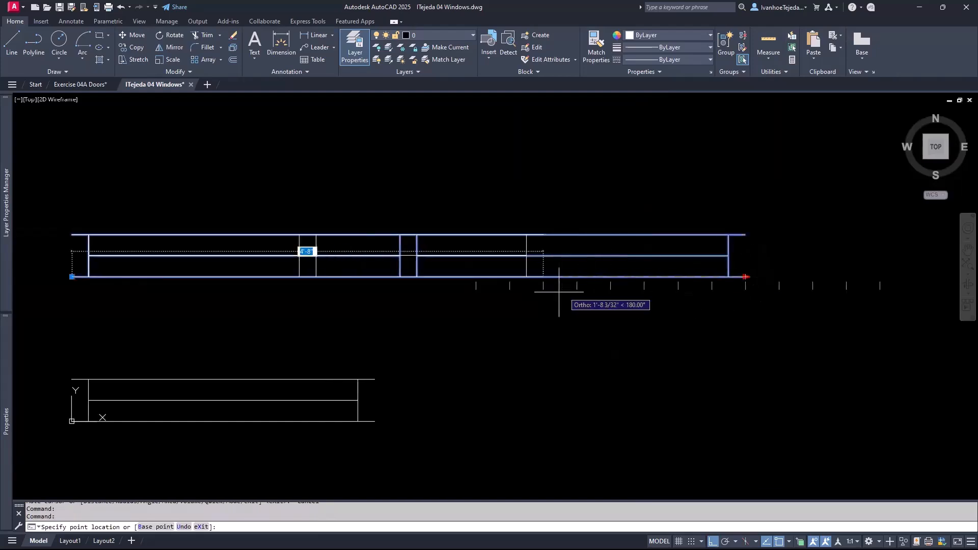
left_click(533, 300)
middle_click_drag(476, 340, 584, 321)
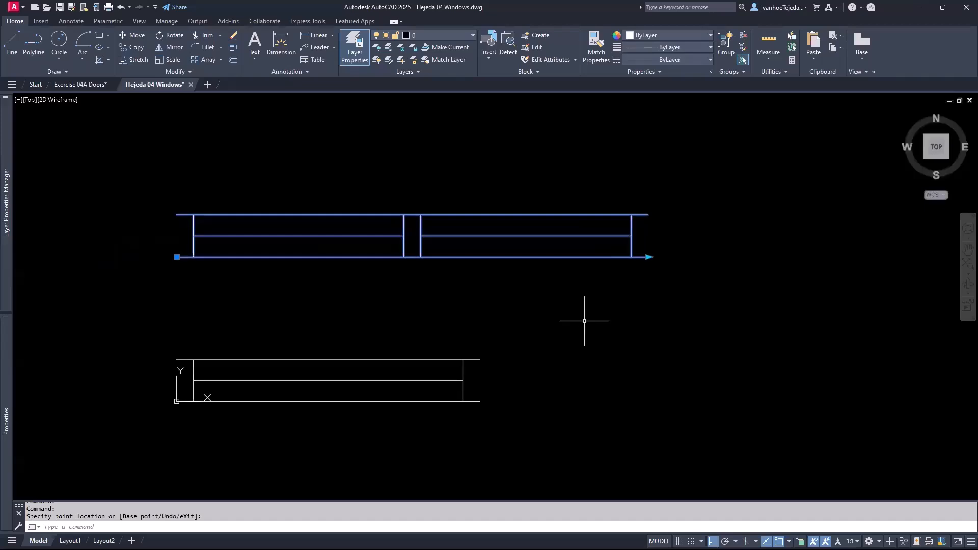
key("ctrl+z")
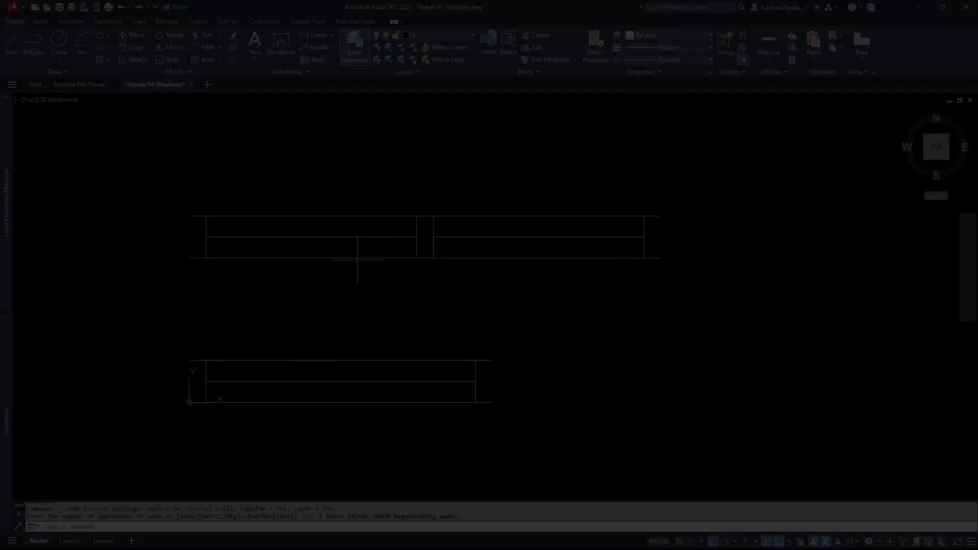
left_click(358, 258)
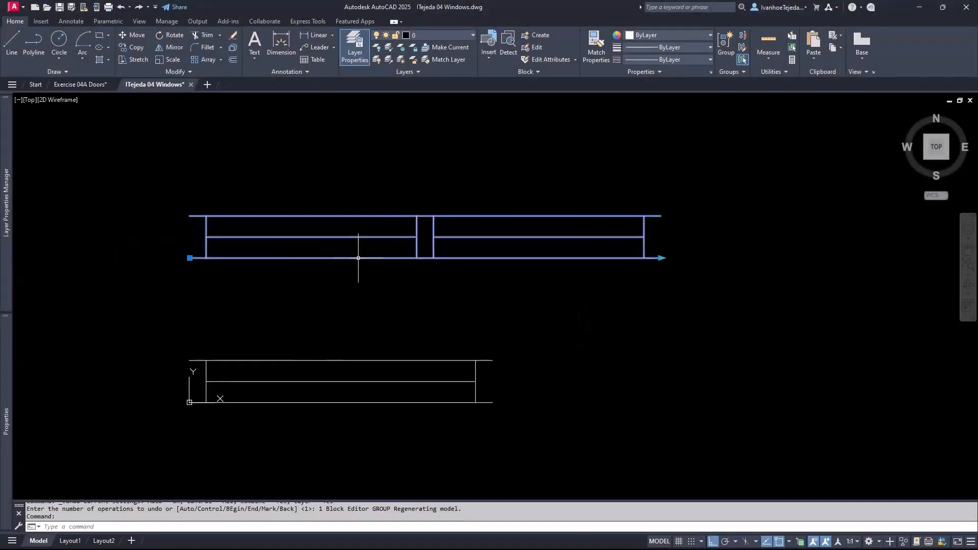
- Reopen the upper window in the Block Editor and place a basepoint at its left end
right_click(358, 258)
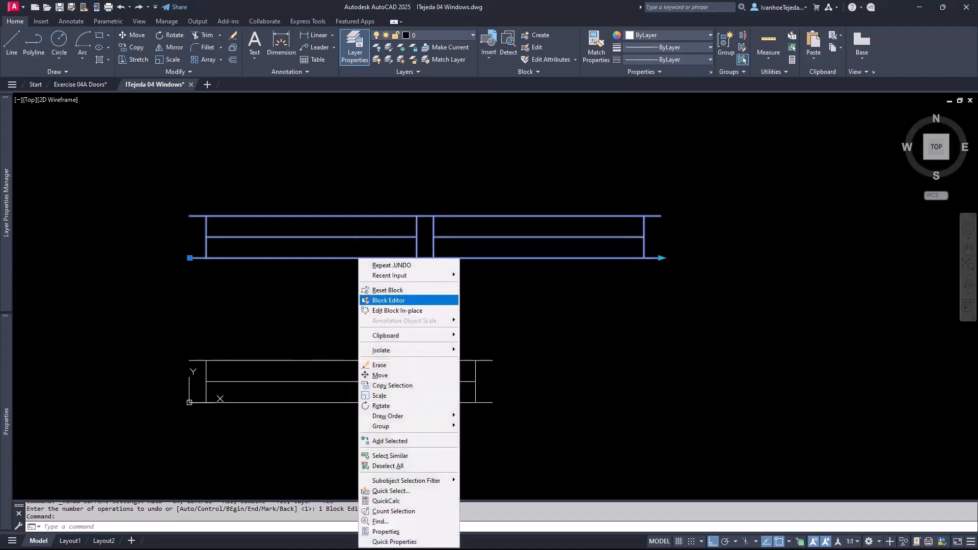
left_click(389, 300)
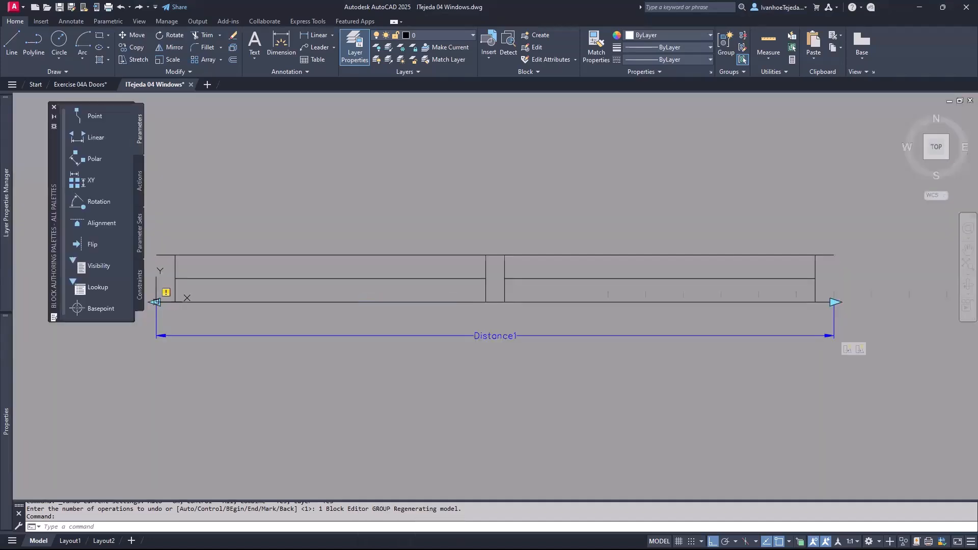
left_click(78, 309)
scroll(313, 309, "up", 4)
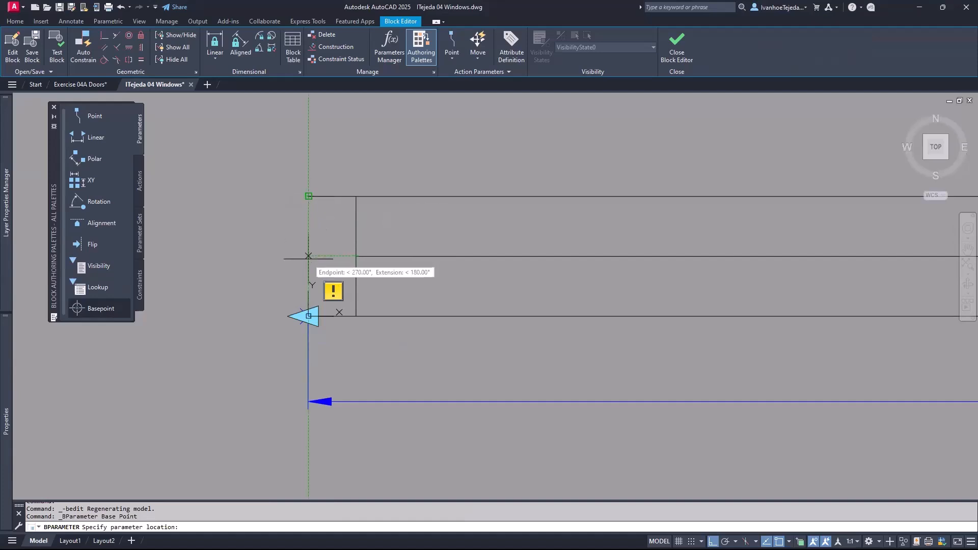
left_click(308, 256)
scroll(303, 286, "down", 4)
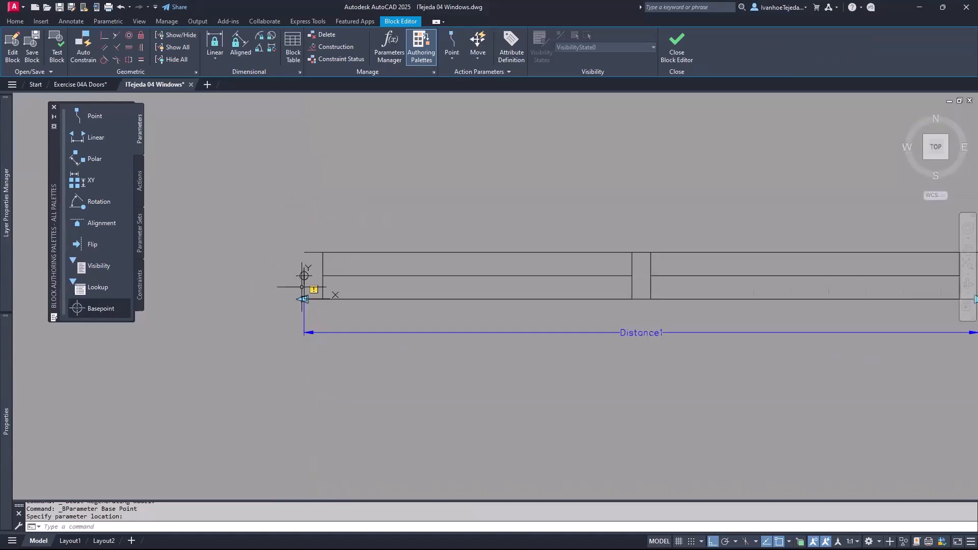
- Move the Distance1 parameter up from the bottom-left corner to the middle rail's endpoint
middle_click_drag(509, 333, 410, 374)
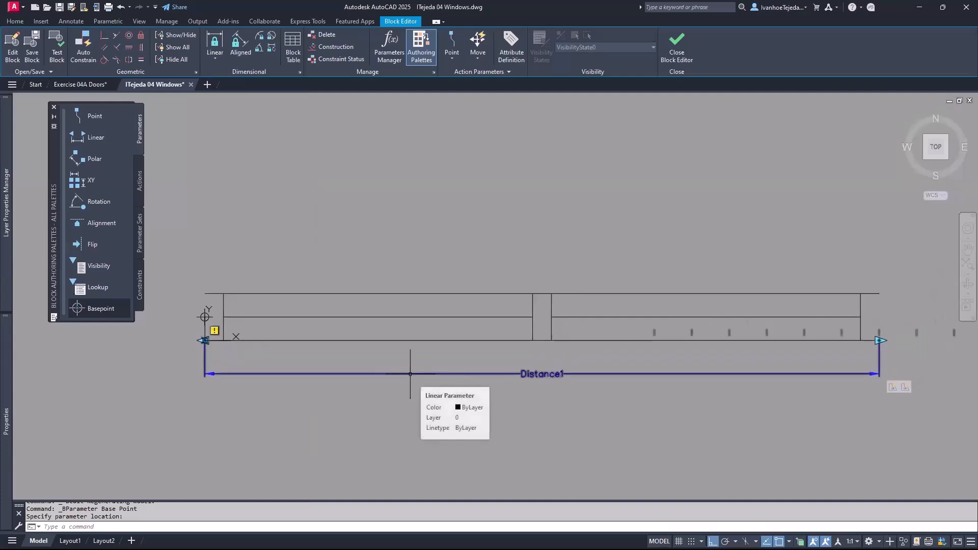
left_click(411, 374)
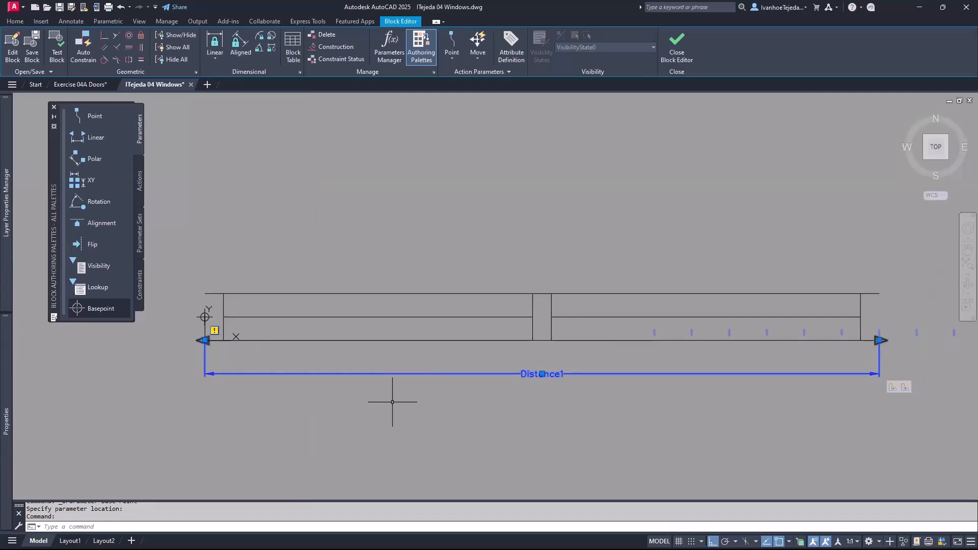
key("Return")
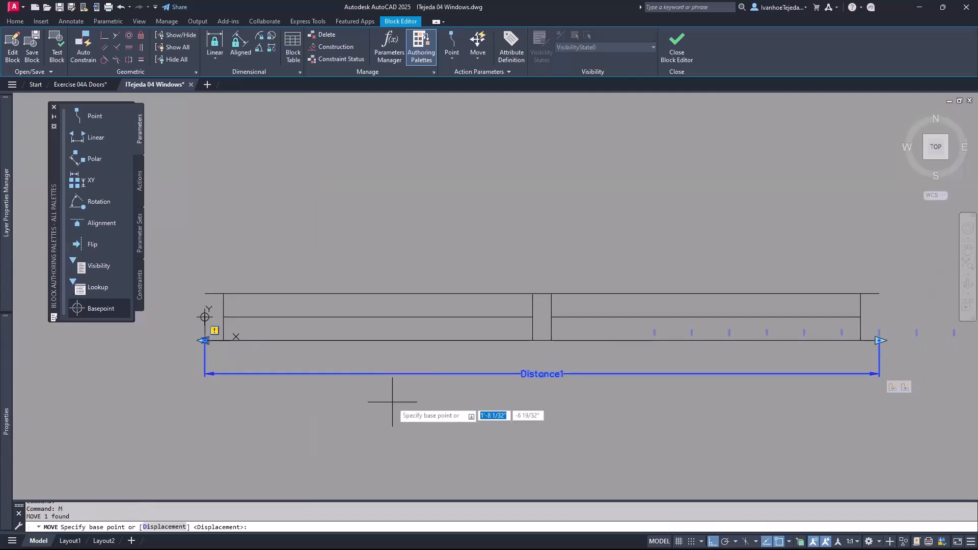
scroll(214, 343, "up", 2)
scroll(213, 343, "up", 2)
middle_click_drag(247, 355, 387, 394)
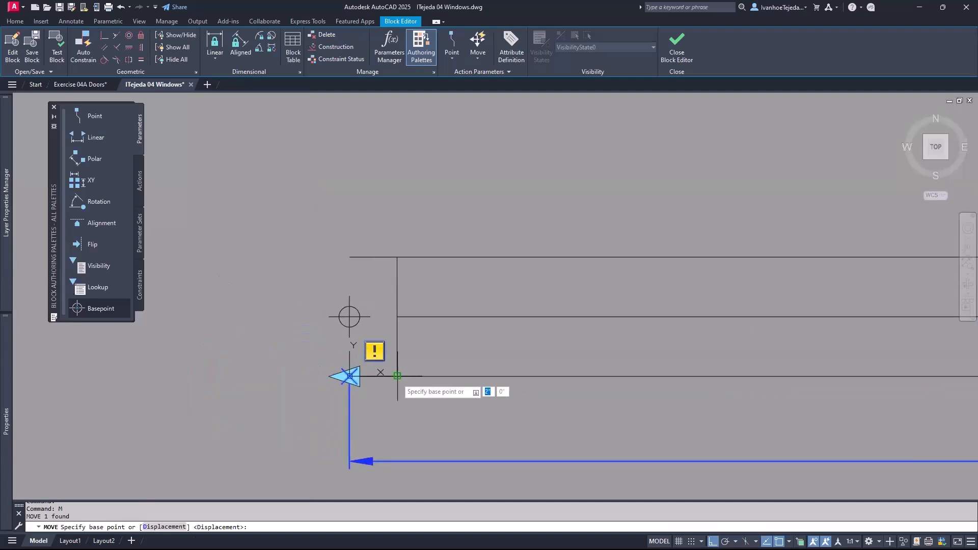
left_click(397, 376)
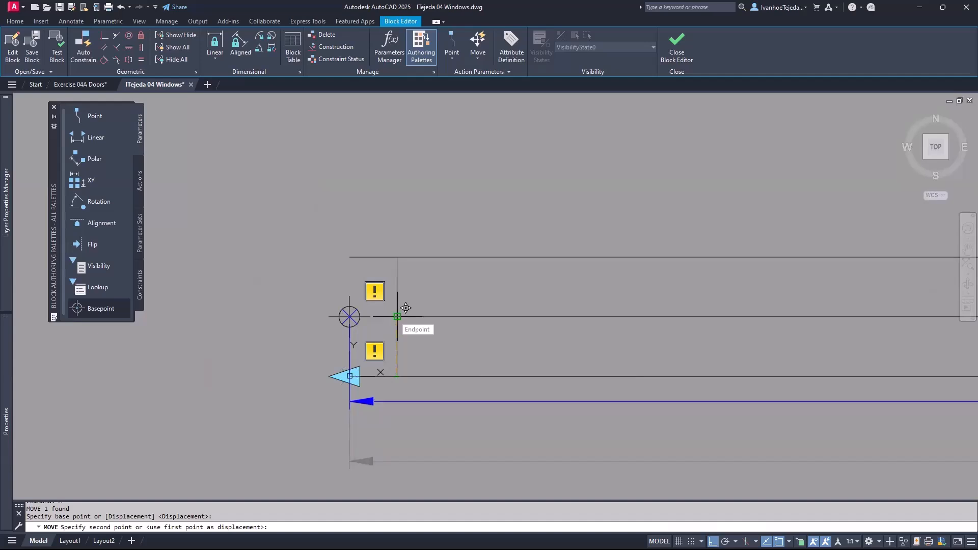
left_click(406, 308)
scroll(399, 321, "down", 5)
middle_click_drag(531, 366, 374, 395)
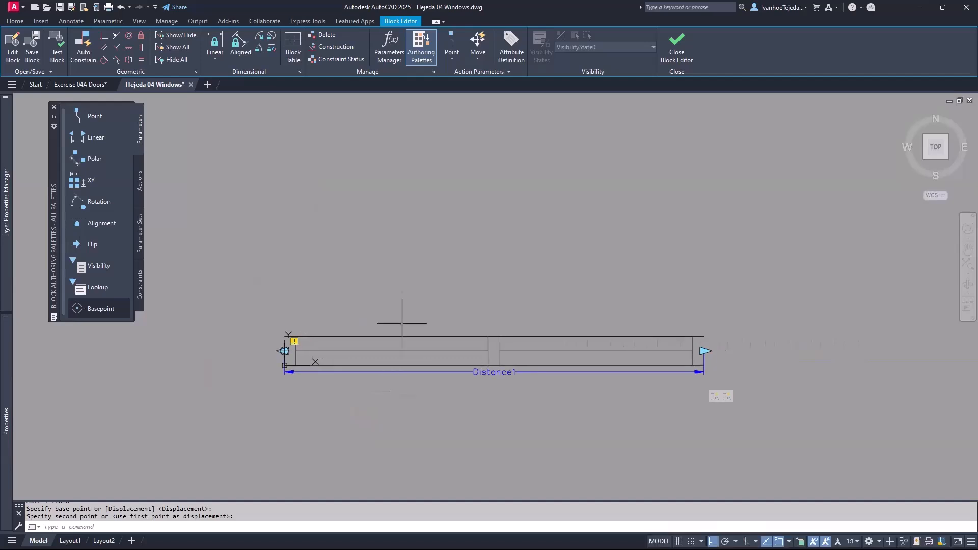
key("Escape")
key("Escape")
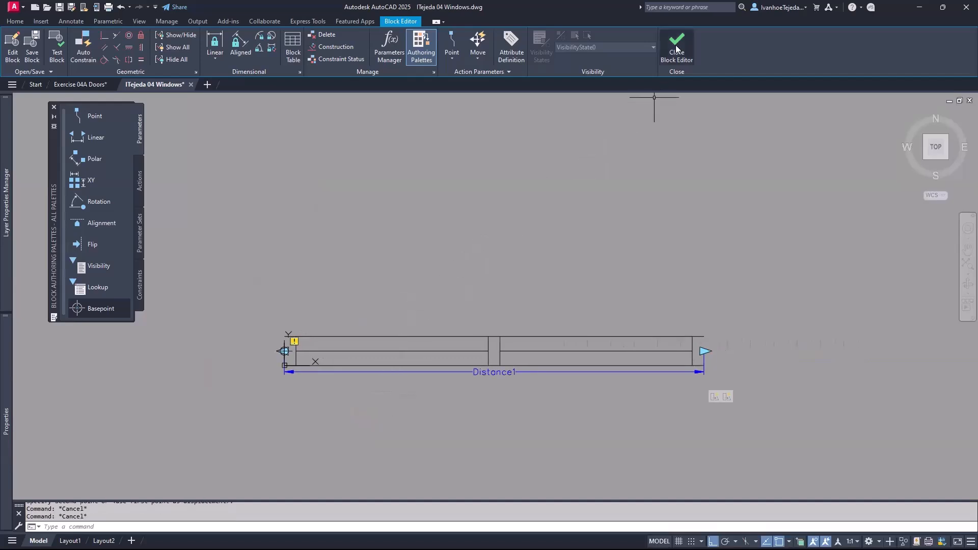
- Close the Block Editor saving the changes, and select the upper window block
left_click(677, 48)
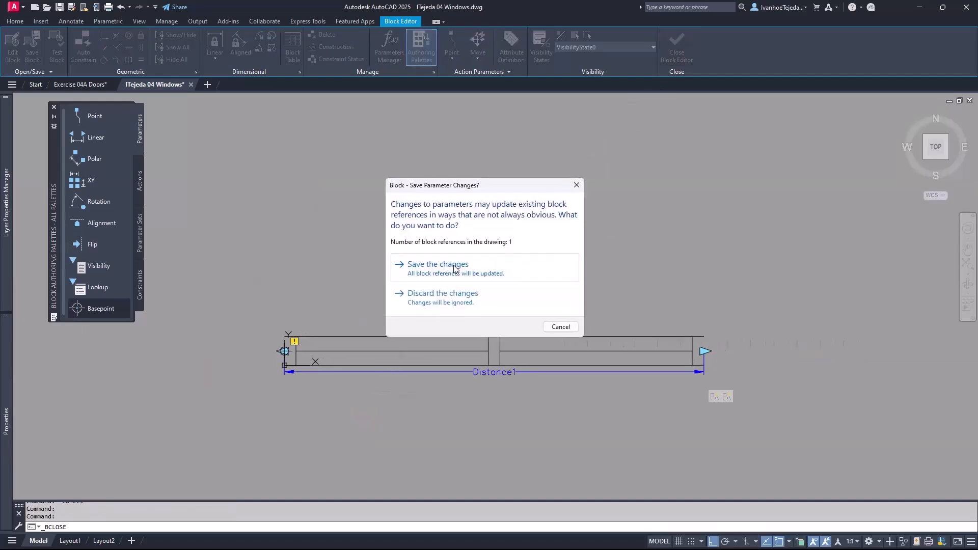
left_click(455, 269)
left_click(435, 279)
left_click(416, 275)
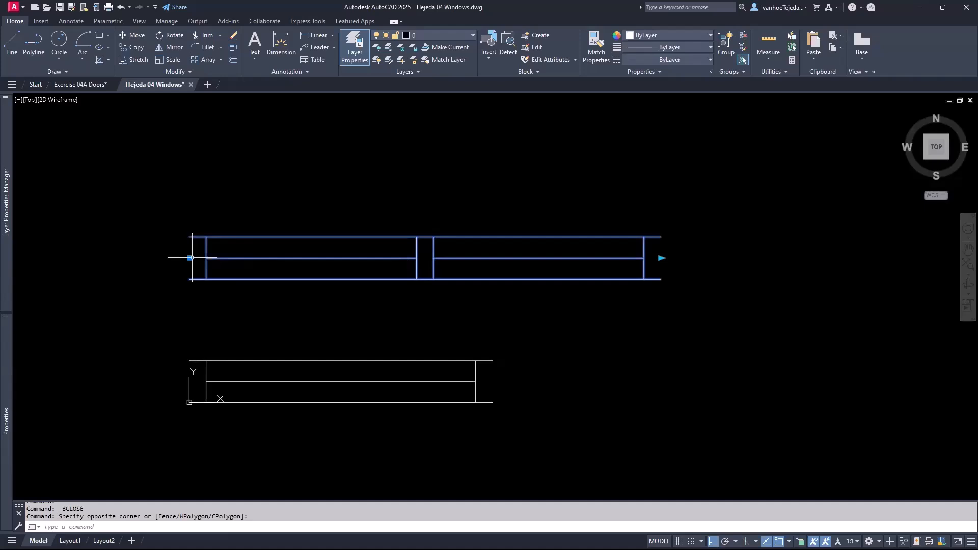
- Drag the upper window's right stretch grip to the right, then select the lower single-pane window
left_click(661, 258)
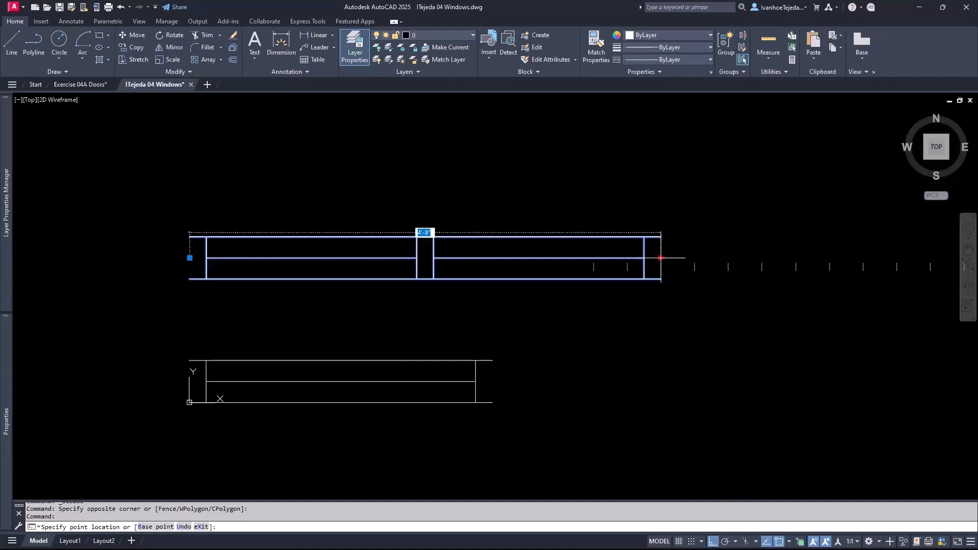
left_click(805, 253)
key("Escape")
key("Escape")
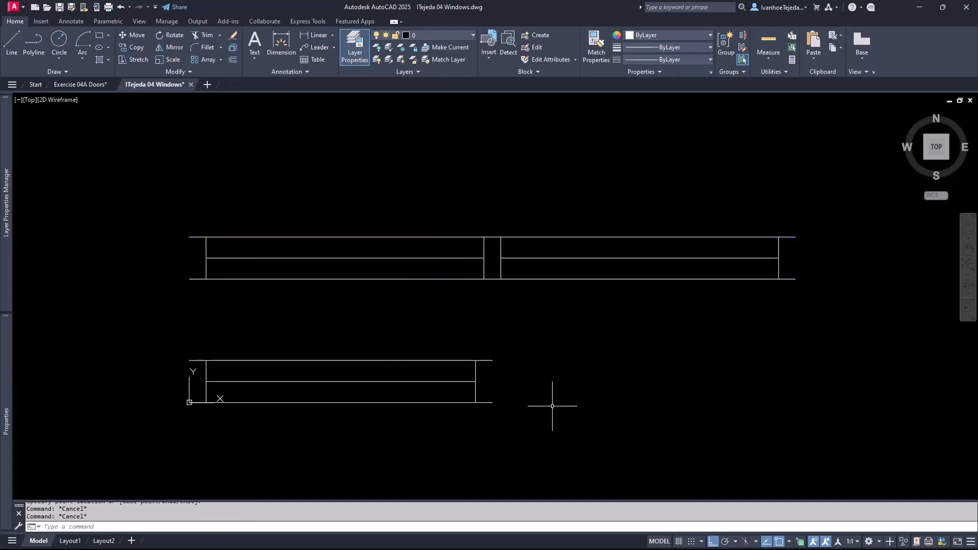
left_click(463, 382)
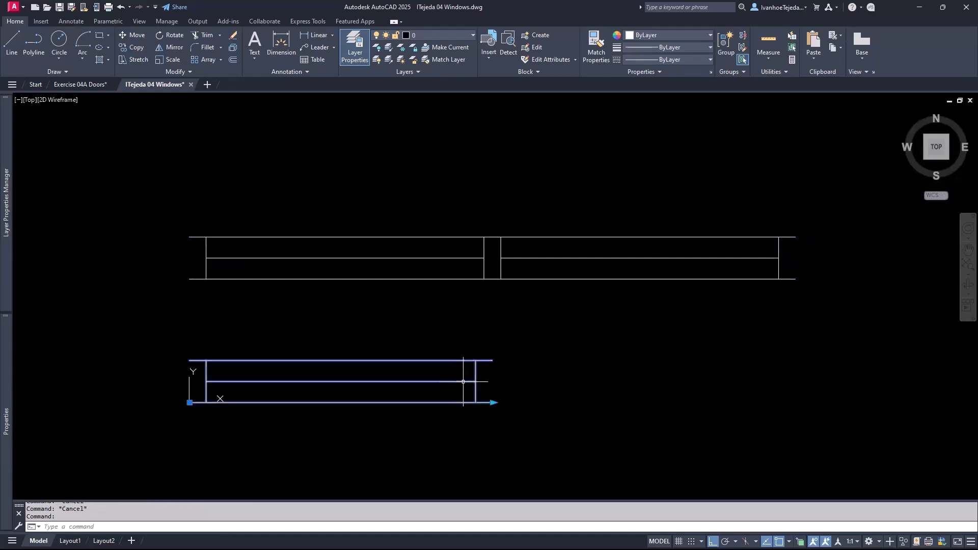
- In Window Single's Block Editor, move Distance1 up to the middle rail, its dimension line below the window
right_click(463, 382)
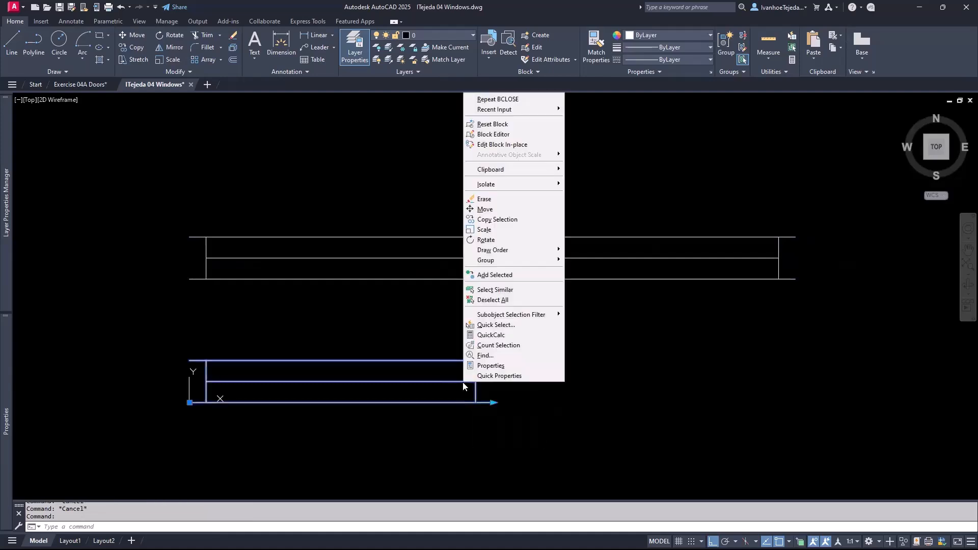
left_click(494, 135)
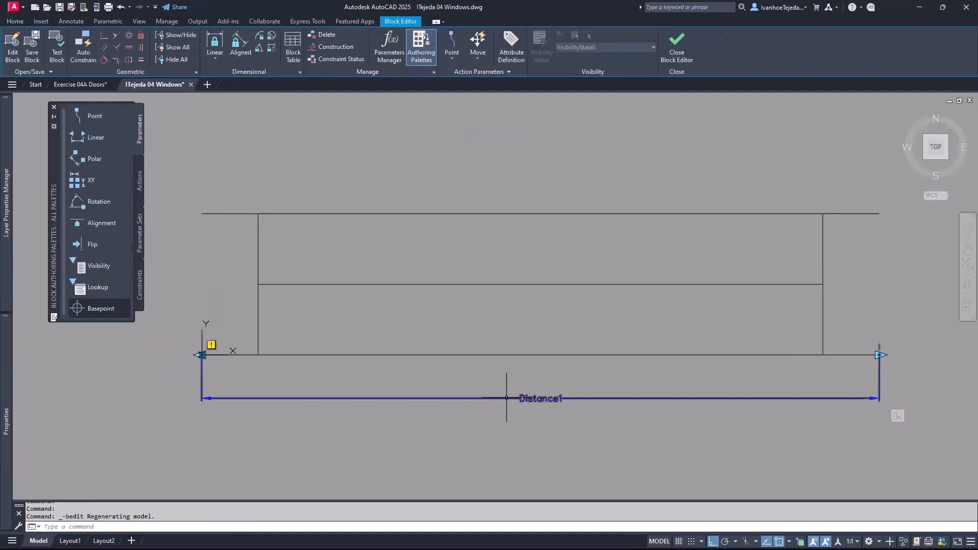
left_click(506, 398)
type("M")
key("Return")
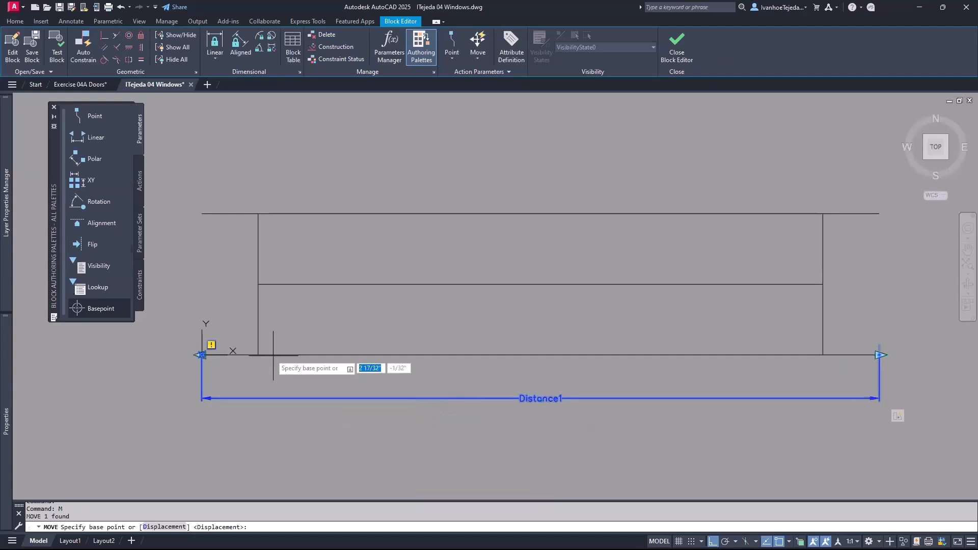
left_click(259, 355)
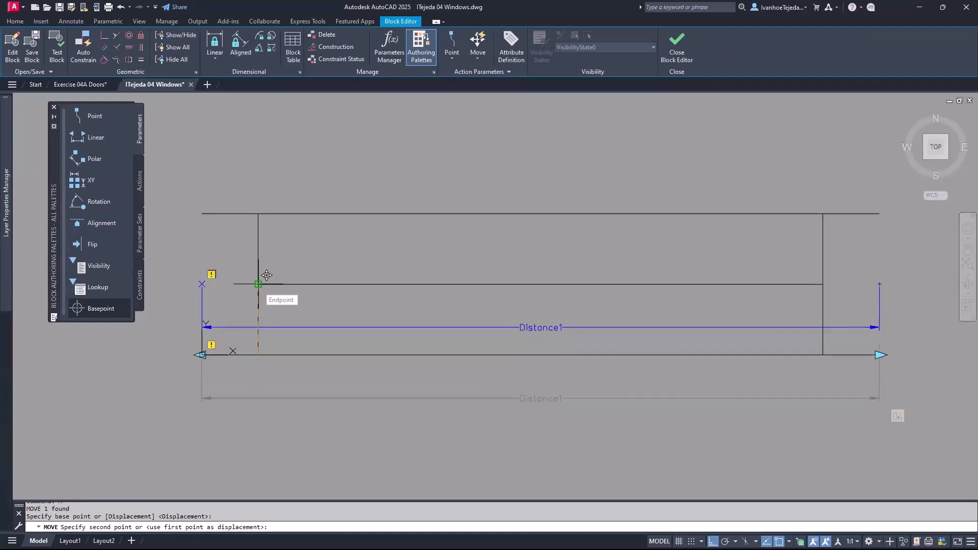
left_click(267, 275)
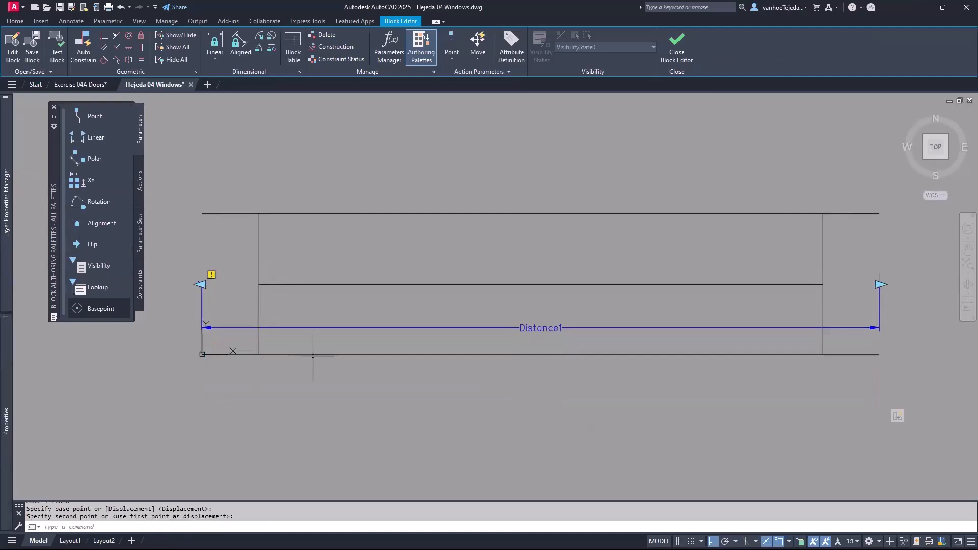
left_click(337, 327)
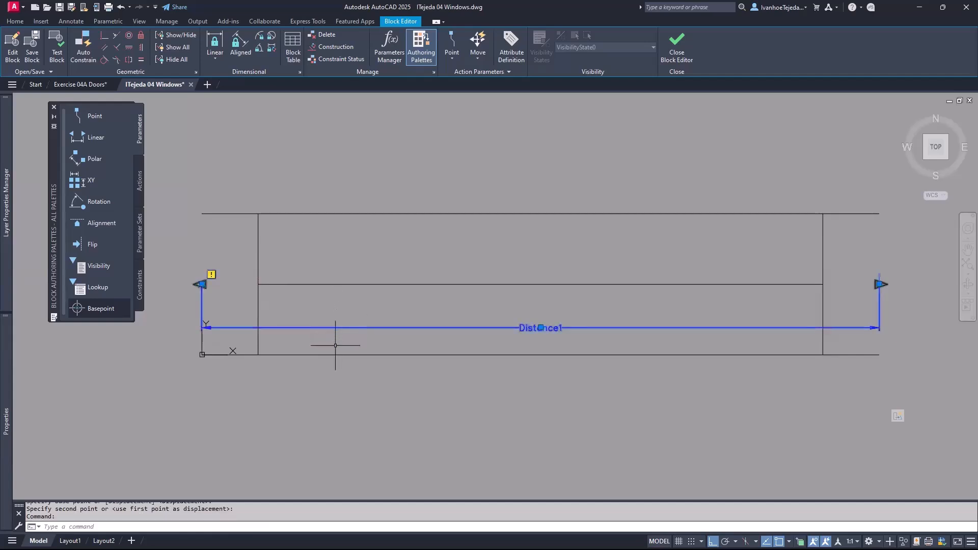
left_click(540, 328)
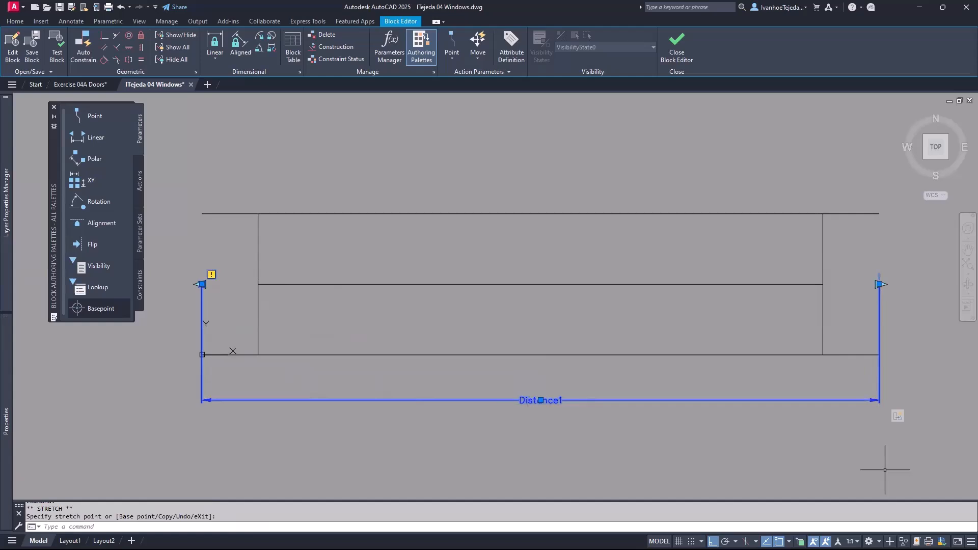
- Add a basepoint at Distance1's left end and close the editor, saving Window Single
left_click(77, 309)
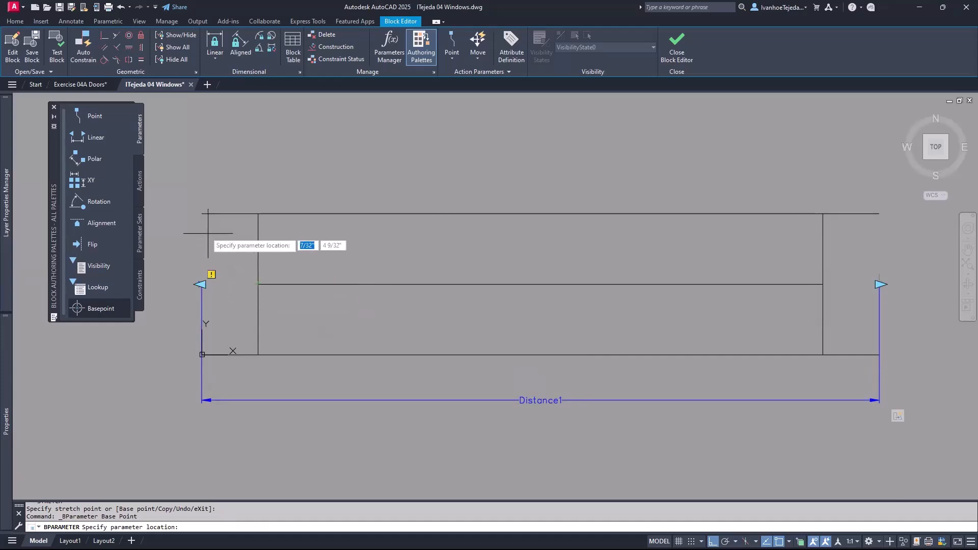
left_click(201, 284)
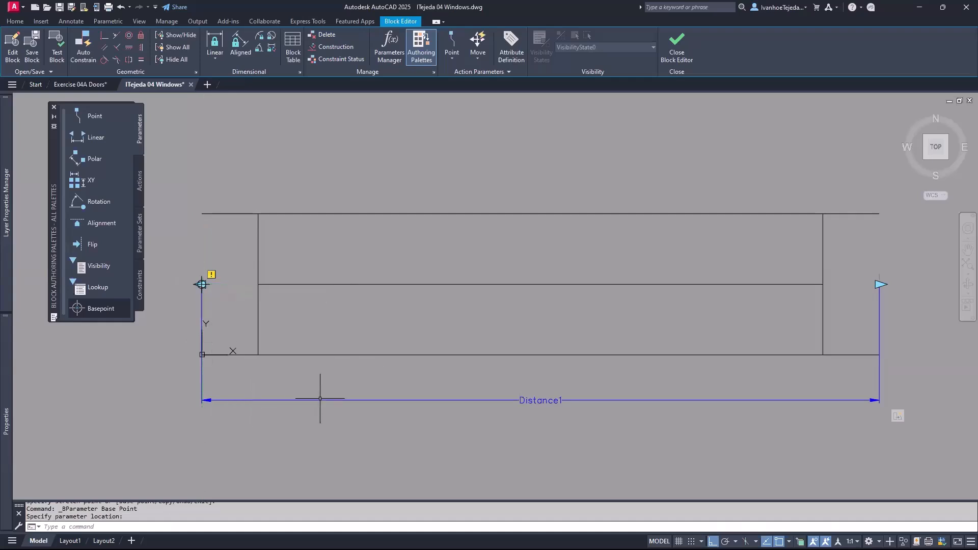
left_click(675, 46)
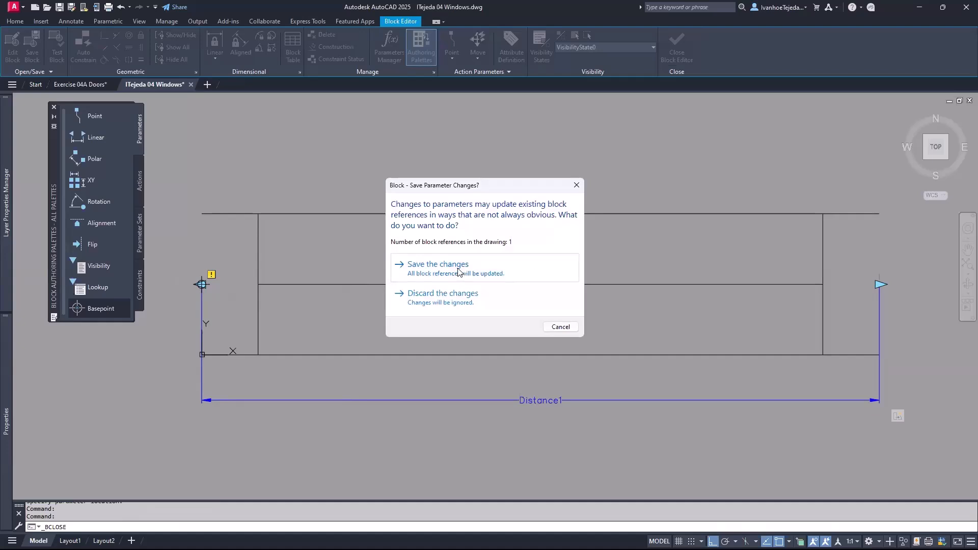
left_click(457, 271)
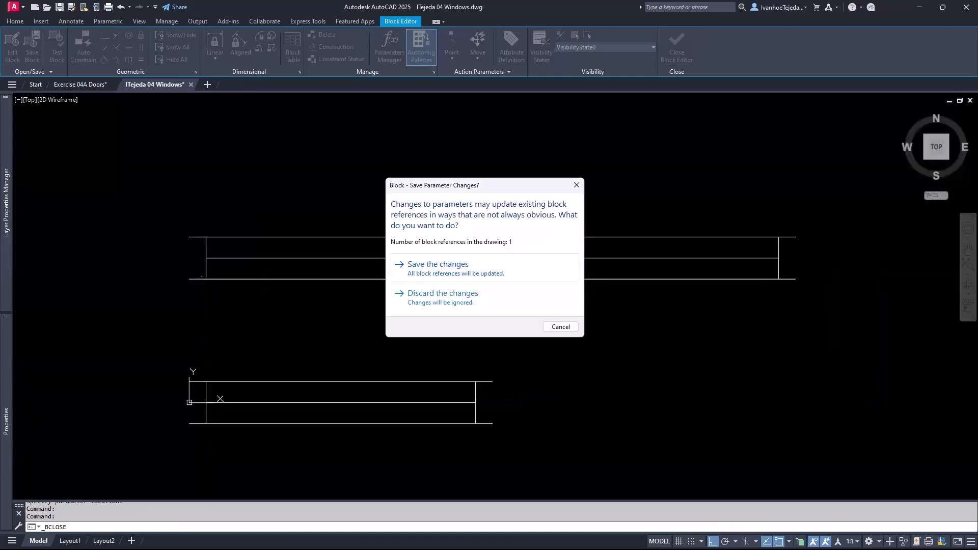
- Select the lower Window Single block and stretch it farther right using its relocated stretch grip
left_click(417, 380)
middle_click_drag(436, 336, 474, 288)
left_click(530, 355)
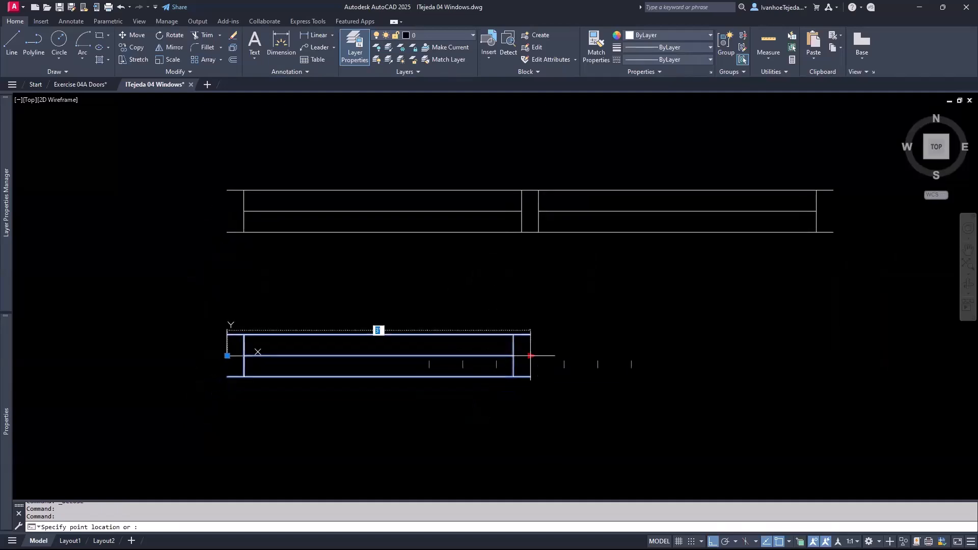
left_click(681, 356)
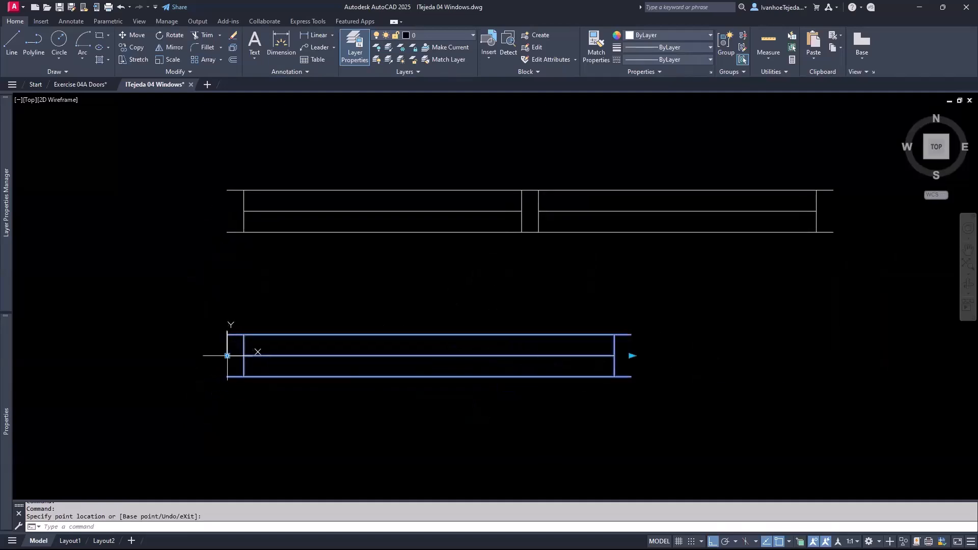
left_click(227, 355)
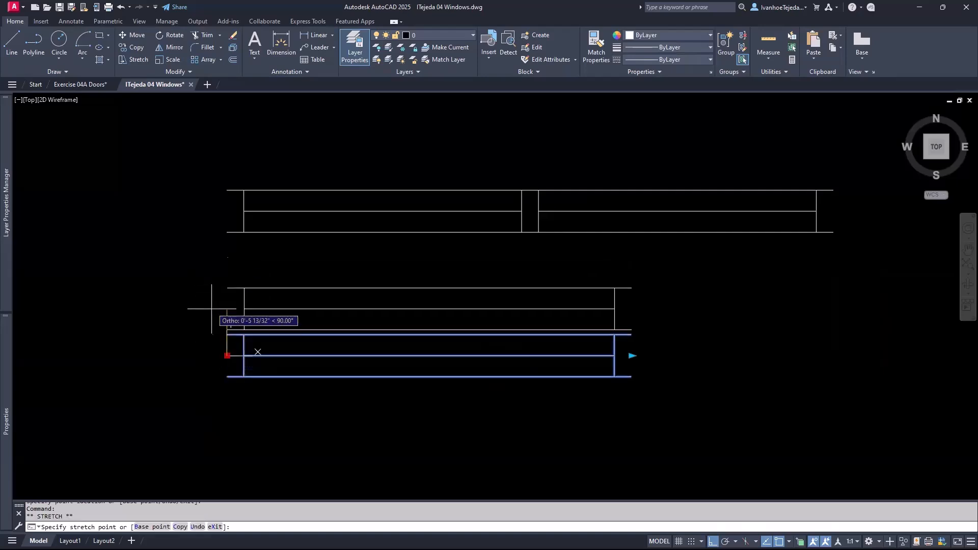